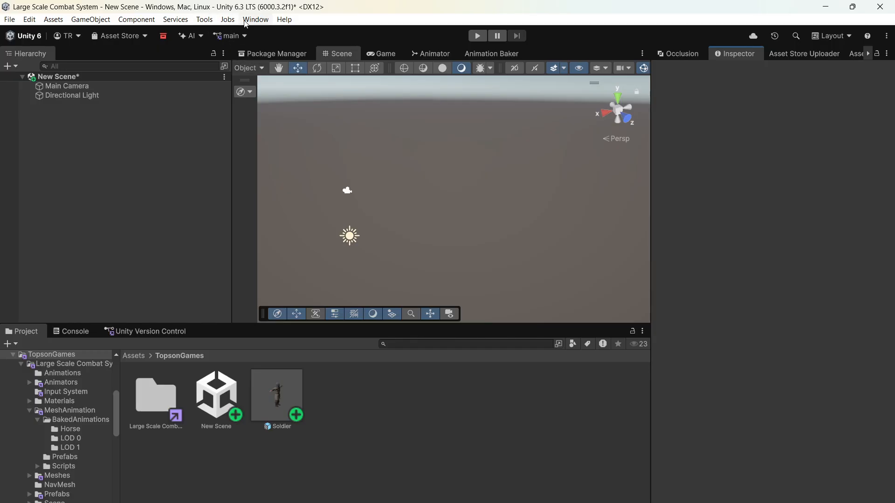
# - Open the Topson Games Animation Baker and assign the Soldier prefab as the Character Prefab
pyautogui.click(246, 22)
pyautogui.click(246, 21)
pyautogui.click(204, 20)
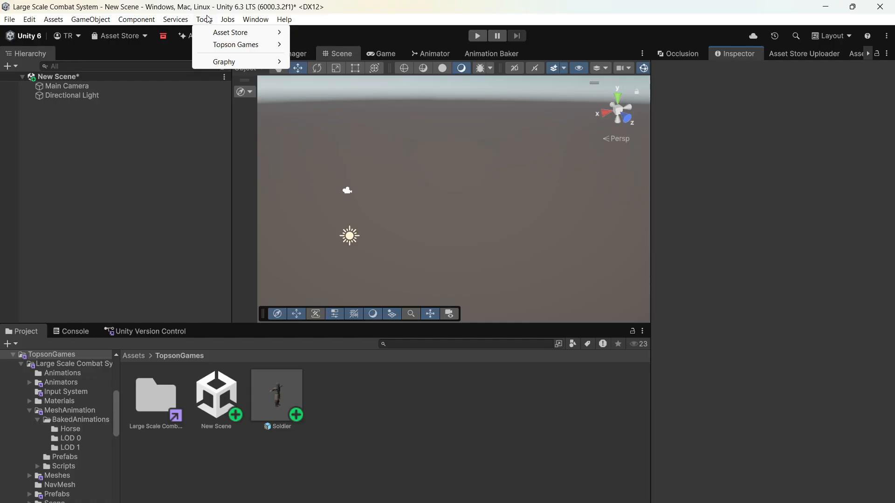
pyautogui.moveTo(221, 47)
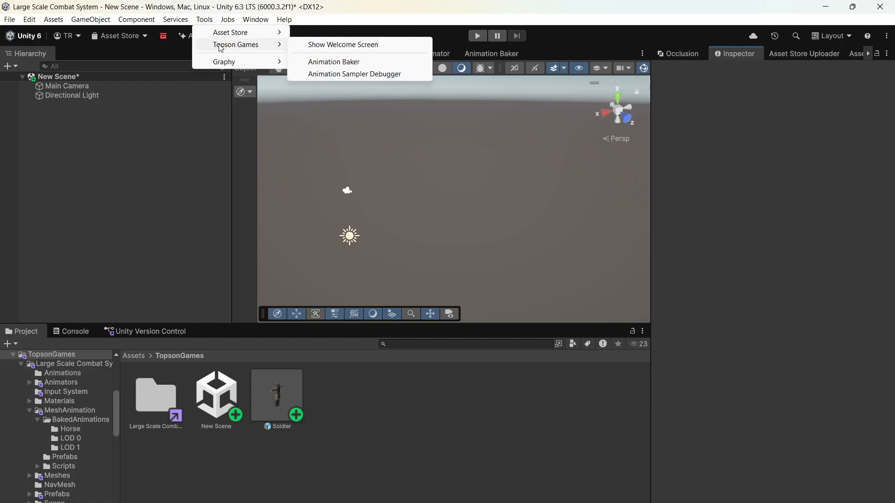
pyautogui.click(336, 62)
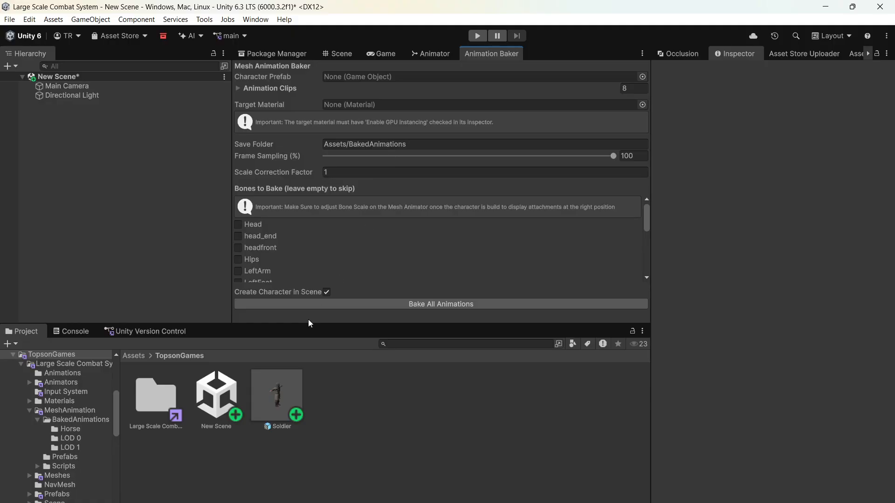
pyautogui.moveTo(276, 422); pyautogui.dragTo(372, 75)
# - Add the Attack Ranged, Attack Sword, Death, Idle, Idle Cheer, Knockback, both Switch Weapon, Walk and Walk engaged clips to the baker's Animation Clips
pyautogui.doubleClick(158, 385)
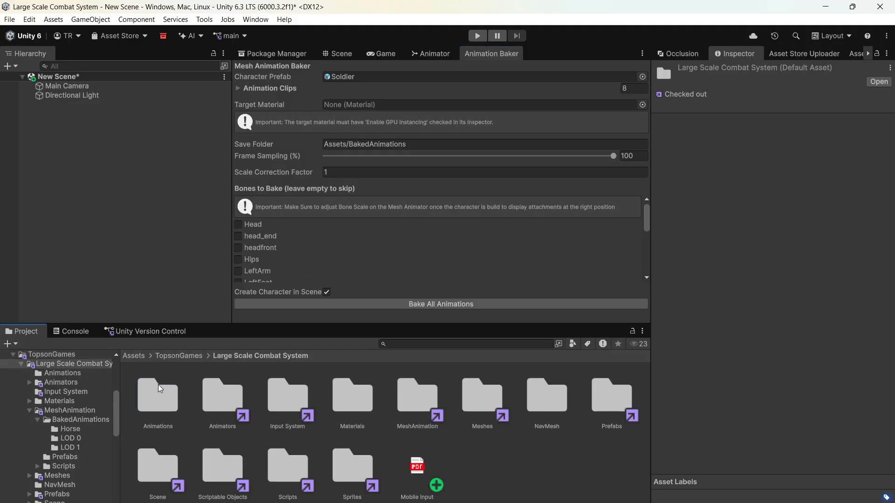
pyautogui.doubleClick(168, 406)
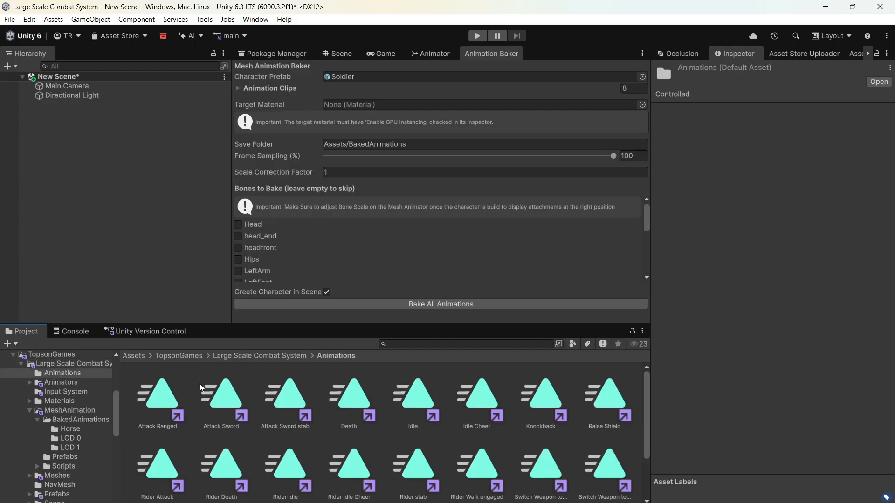
pyautogui.click(170, 396)
pyautogui.keyDown('ctrl'); pyautogui.click(223, 400); pyautogui.keyUp('ctrl')
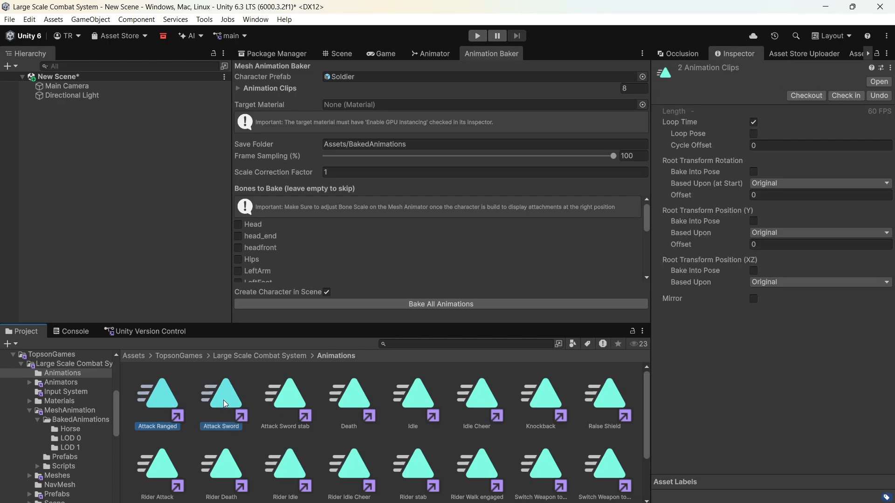
pyautogui.keyDown('ctrl'); pyautogui.click(354, 395); pyautogui.keyUp('ctrl')
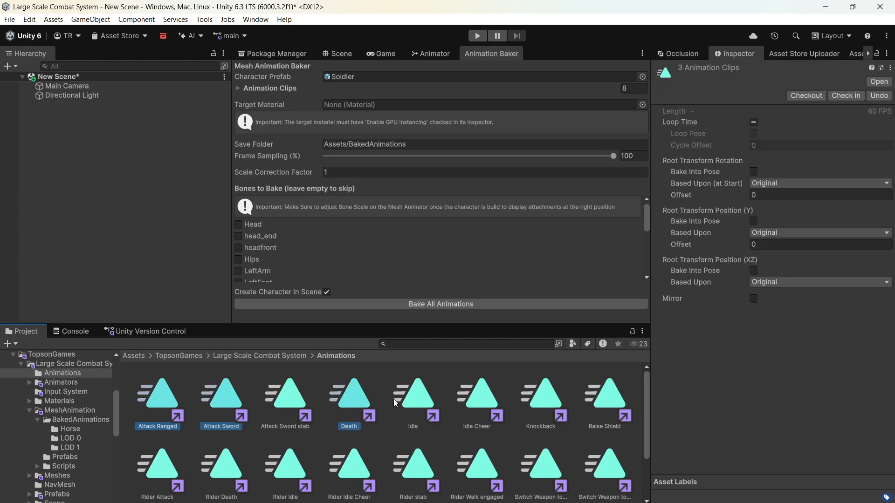
pyautogui.keyDown('ctrl'); pyautogui.click(422, 402); pyautogui.keyUp('ctrl')
pyautogui.keyDown('ctrl'); pyautogui.click(489, 403); pyautogui.keyUp('ctrl')
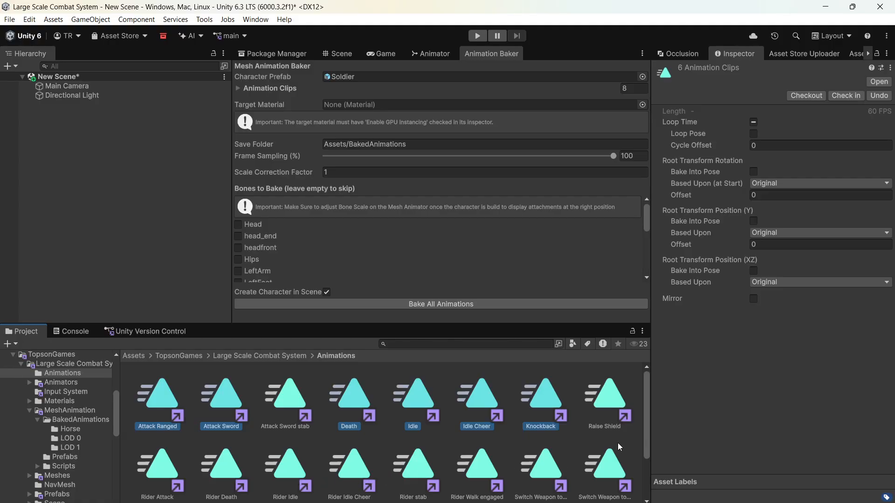
pyautogui.keyDown('ctrl'); pyautogui.click(555, 474); pyautogui.keyUp('ctrl')
pyautogui.keyDown('ctrl'); pyautogui.click(614, 466); pyautogui.keyUp('ctrl')
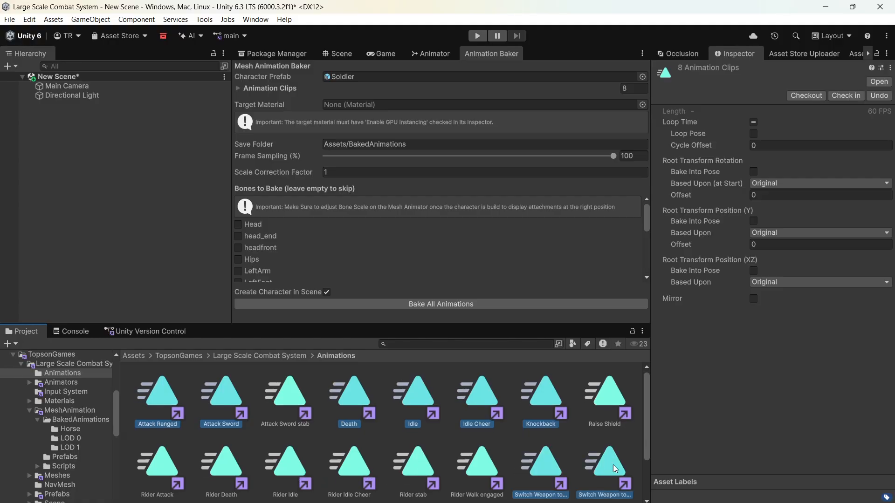
pyautogui.moveTo(647, 429); pyautogui.dragTo(645, 466)
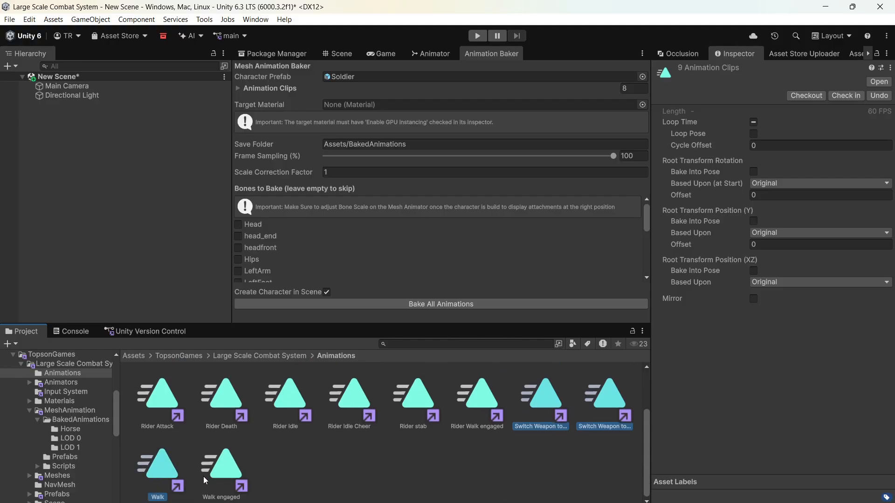
pyautogui.keyDown('ctrl'); pyautogui.click(214, 481); pyautogui.keyUp('ctrl')
pyautogui.moveTo(215, 481); pyautogui.dragTo(281, 196)
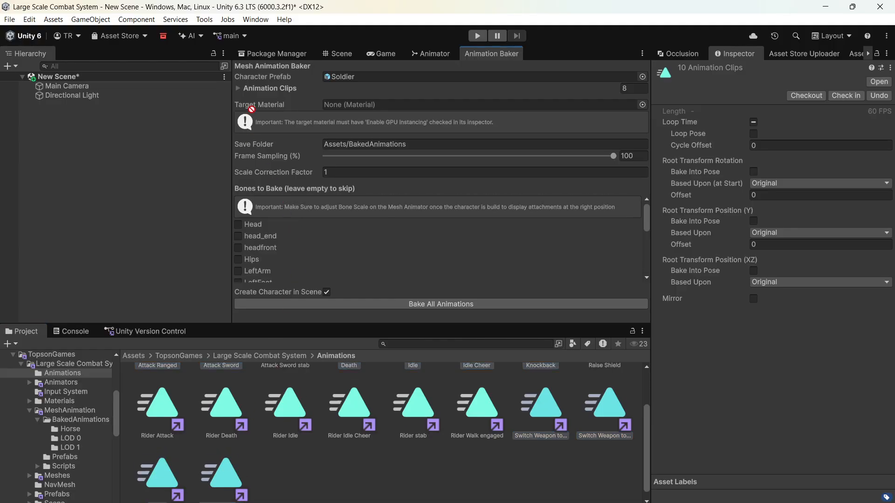
pyautogui.moveTo(252, 89); pyautogui.dragTo(253, 88)
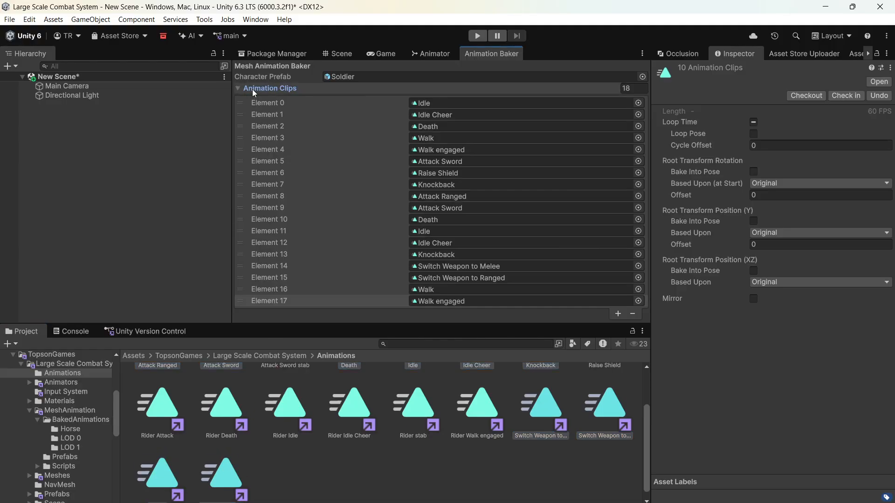
pyautogui.click(252, 89)
# - Assign the Soldier material from the Large Scale Combat System Meshes folder as the baker's Target Material
pyautogui.click(390, 106)
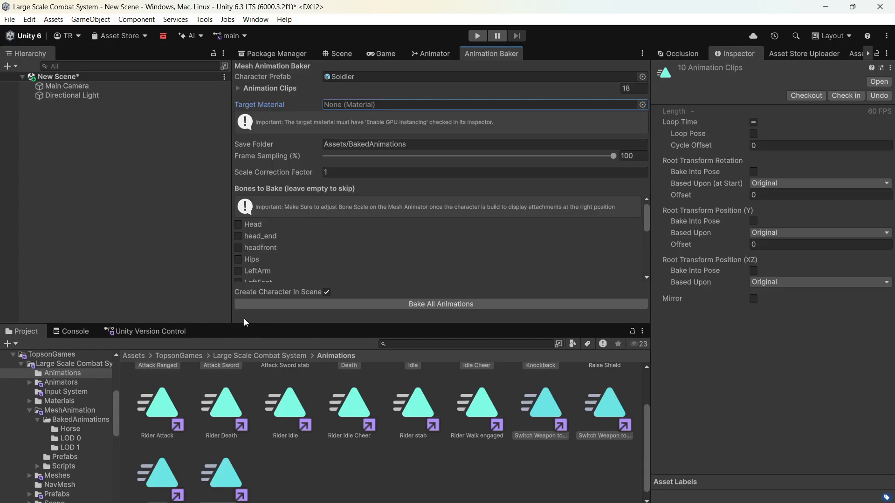
pyautogui.click(235, 356)
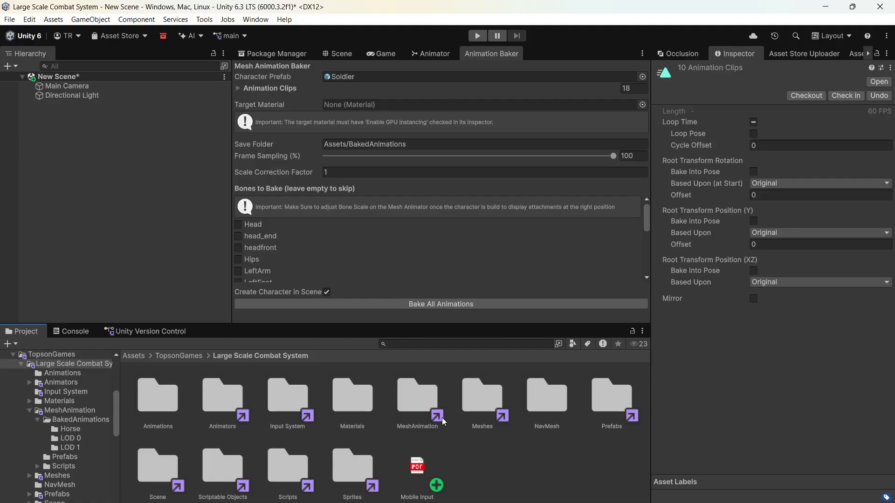
pyautogui.doubleClick(481, 406)
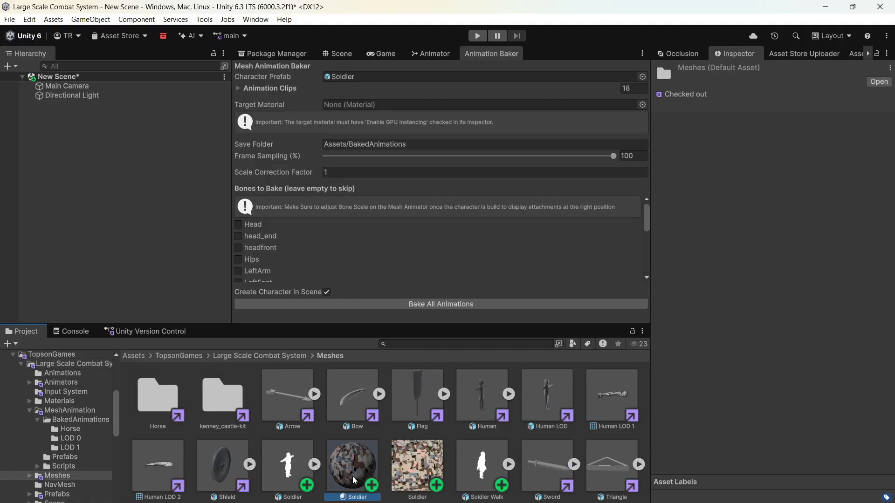
pyautogui.moveTo(352, 476); pyautogui.dragTo(367, 111)
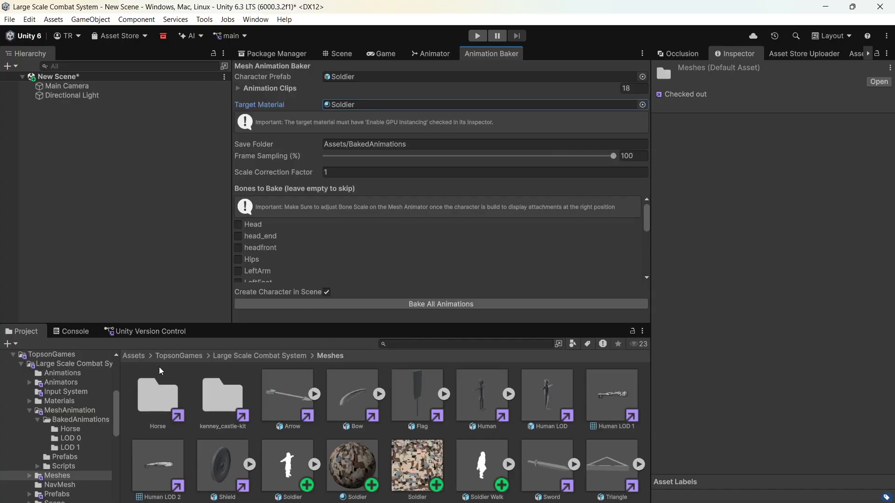
# - Delete the existing BakedAnimations folder from the project's root Assets folder
pyautogui.click(137, 360)
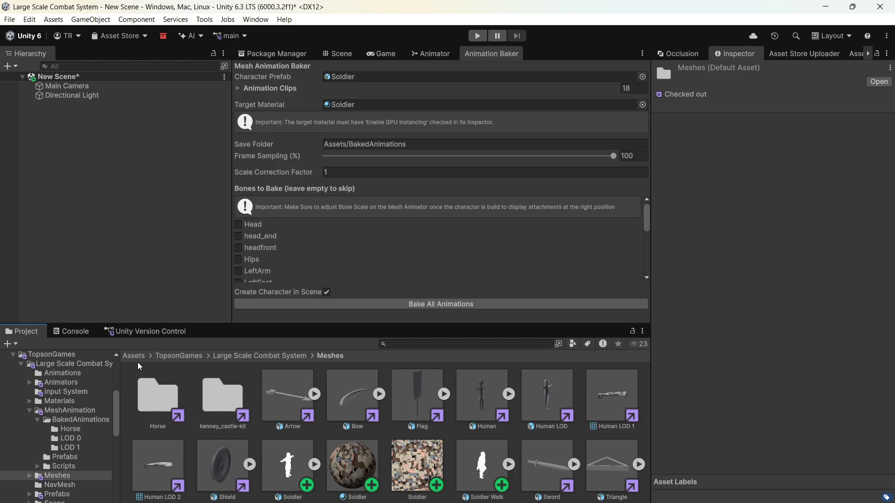
pyautogui.click(172, 394)
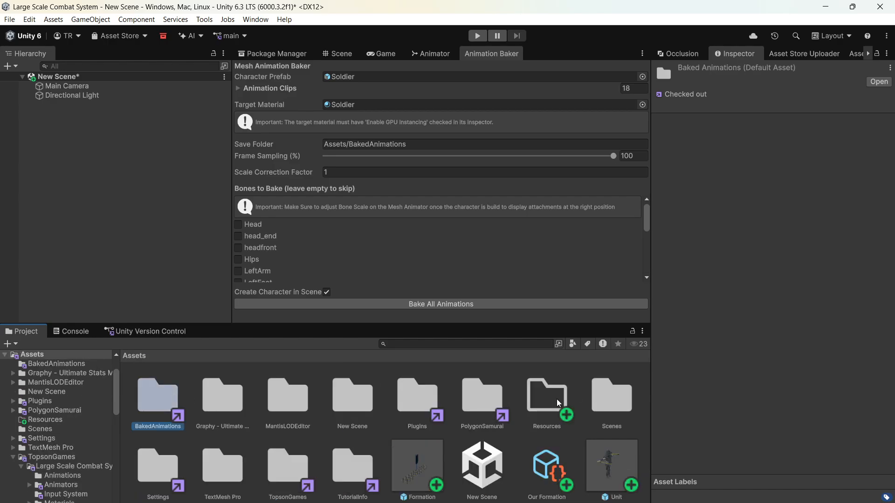
pyautogui.press('Delete')
pyautogui.click(455, 293)
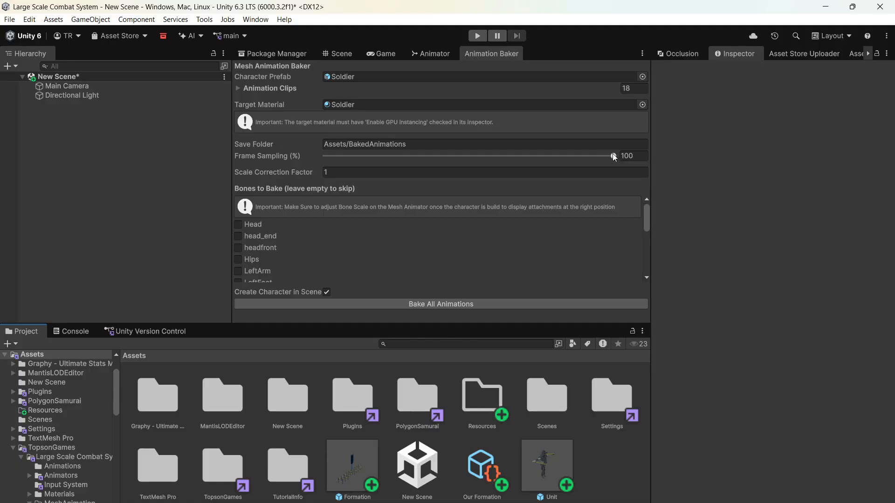
# - Set Frame Sampling to 70% and mark the RightHand and LeftHand bones for baking
pyautogui.click(626, 156)
pyautogui.write('70')
pyautogui.scroll(-3, 644, 213)
pyautogui.moveTo(644, 222); pyautogui.dragTo(640, 244)
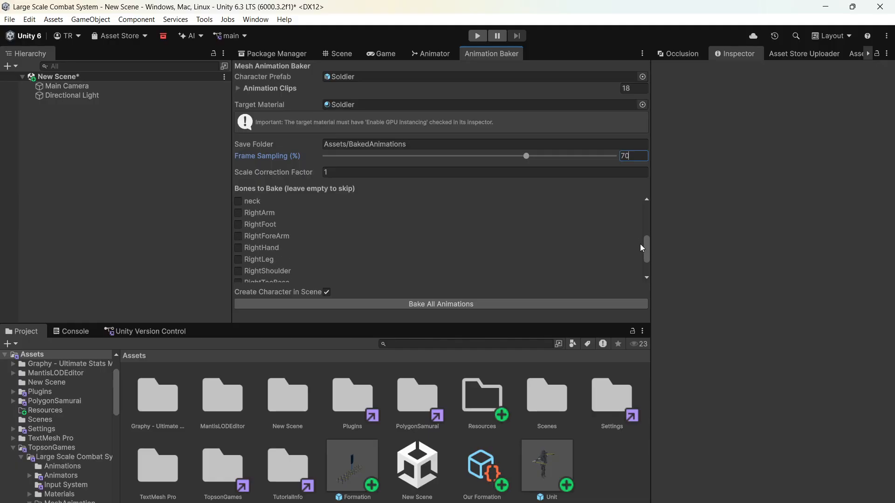
pyautogui.click(238, 248)
pyautogui.moveTo(648, 251)
pyautogui.mouseDown()
pyautogui.moveTo(652, 267)
pyautogui.moveTo(650, 243)
pyautogui.mouseUp()
pyautogui.click(240, 232)
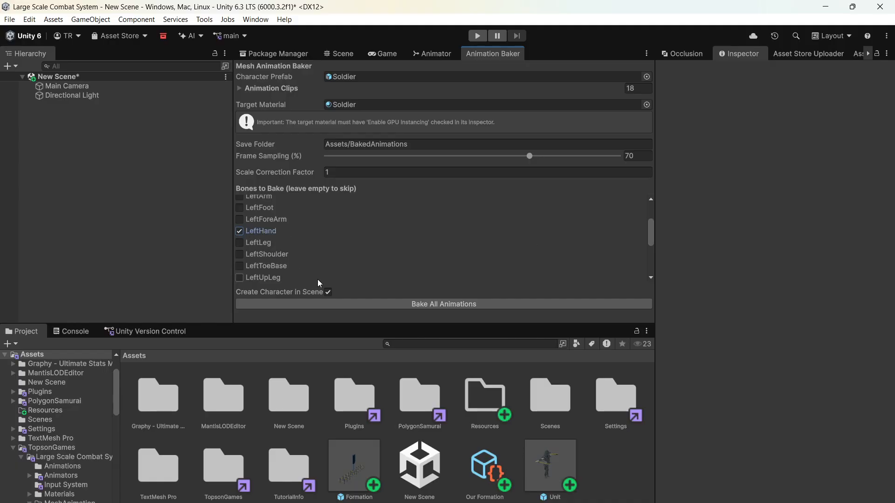
# - Bake all the soldier's animations and focus the Scene view on the created Soldier_MeshAnimated object
pyautogui.click(376, 308)
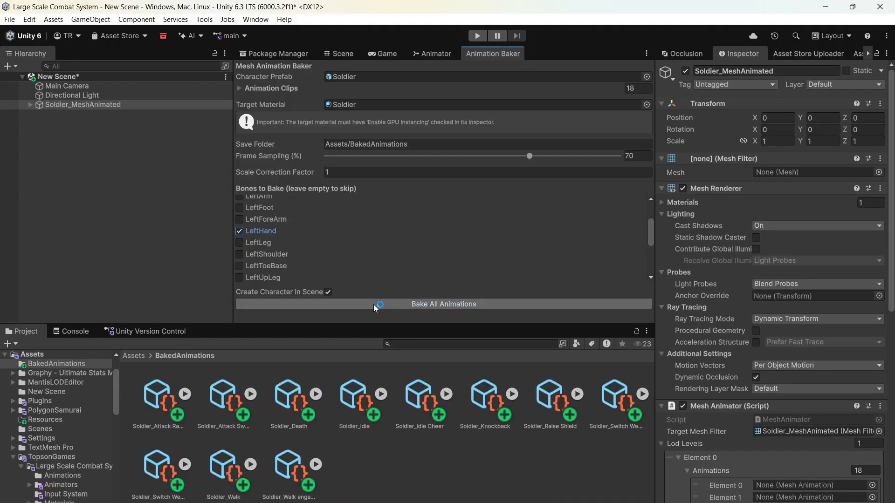
pyautogui.click(345, 55)
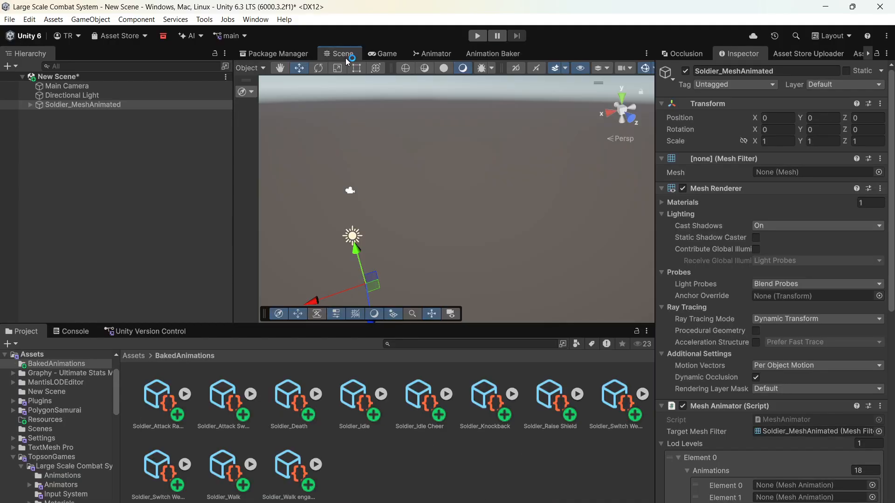
pyautogui.doubleClick(148, 107)
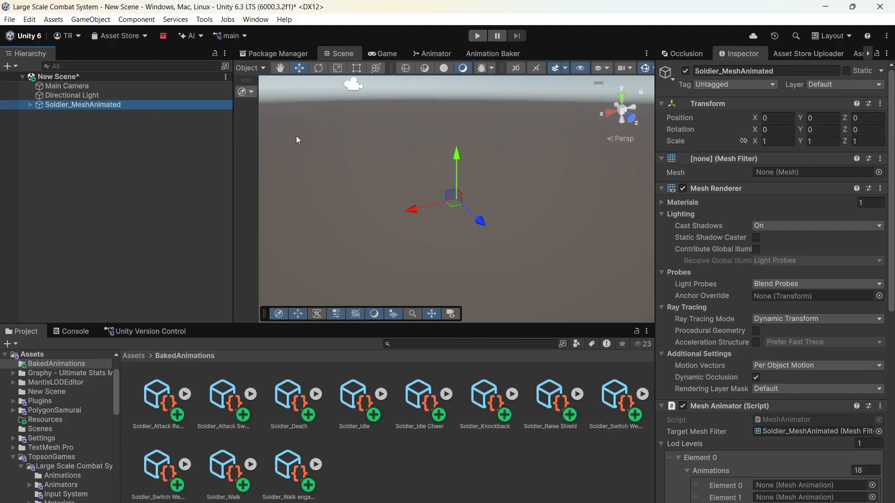
pyautogui.scroll(2, 461, 204)
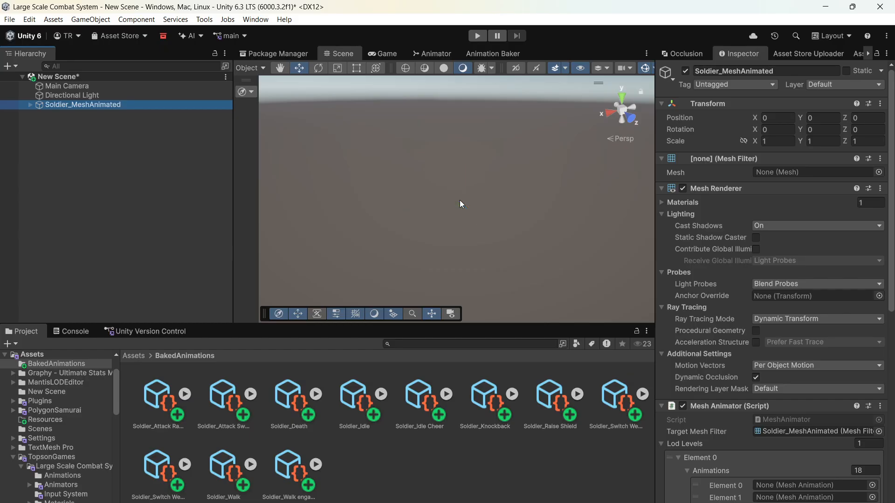
pyautogui.scroll(-2, 459, 203)
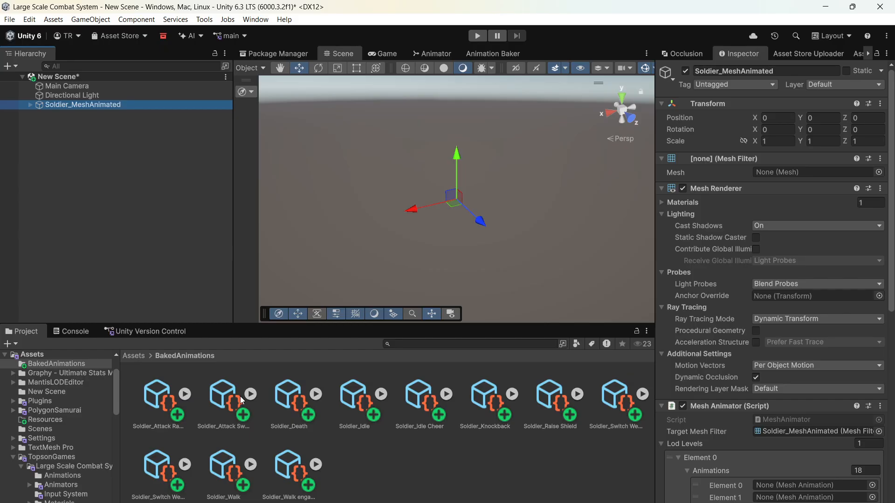
# - Set the Mesh Filter of Soldier_MeshAnimated to the frame_0000 mesh from the baked Attack Ranged animation
pyautogui.click(185, 394)
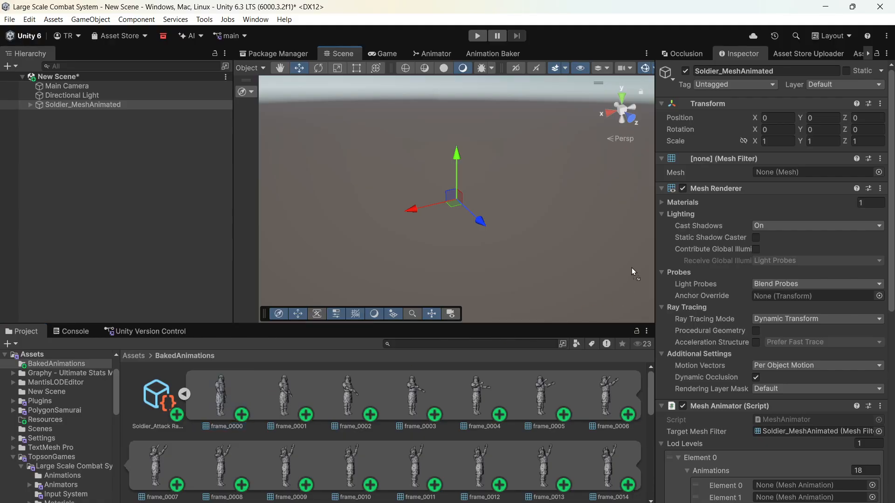
pyautogui.moveTo(634, 273); pyautogui.dragTo(799, 171)
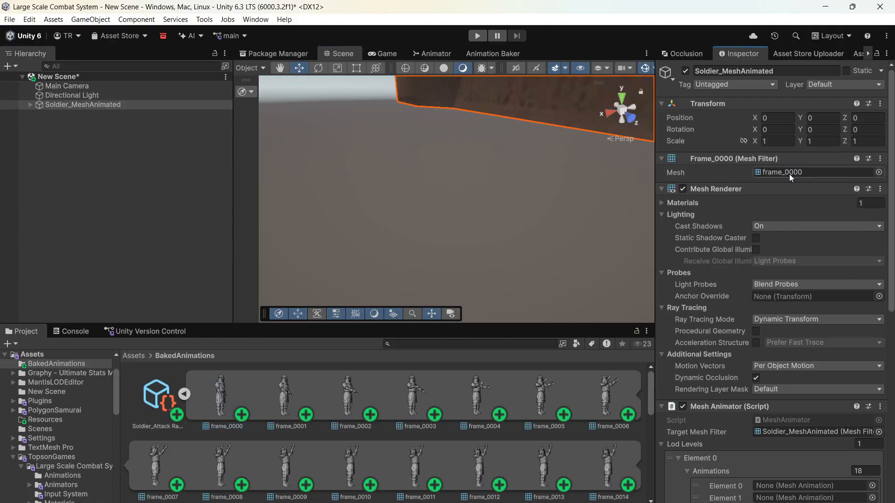
pyautogui.doubleClick(148, 105)
pyautogui.click(185, 395)
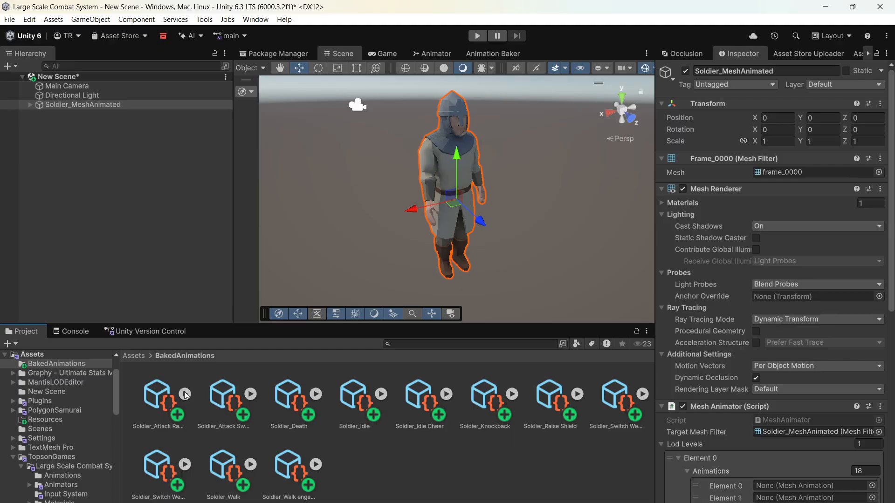
# - Add the Mesh Manager prefab from the MeshAnimation Prefabs folder to the scene
pyautogui.click(134, 356)
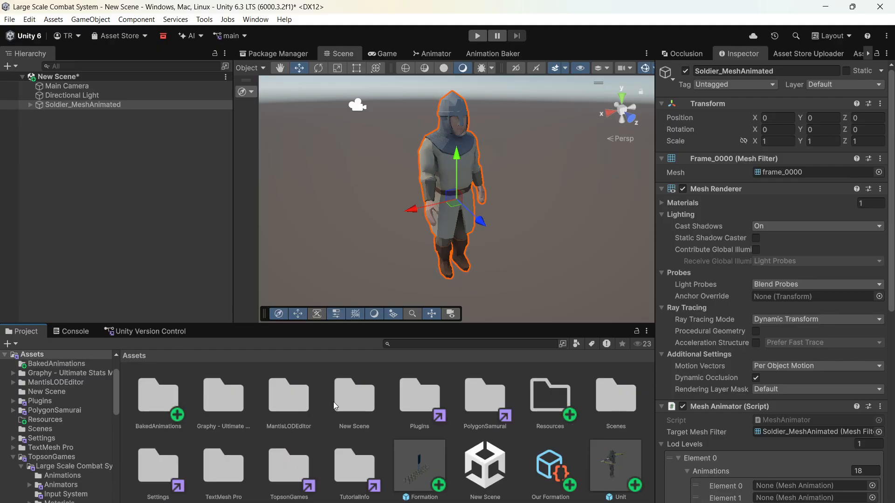
pyautogui.doubleClick(283, 475)
pyautogui.doubleClick(156, 395)
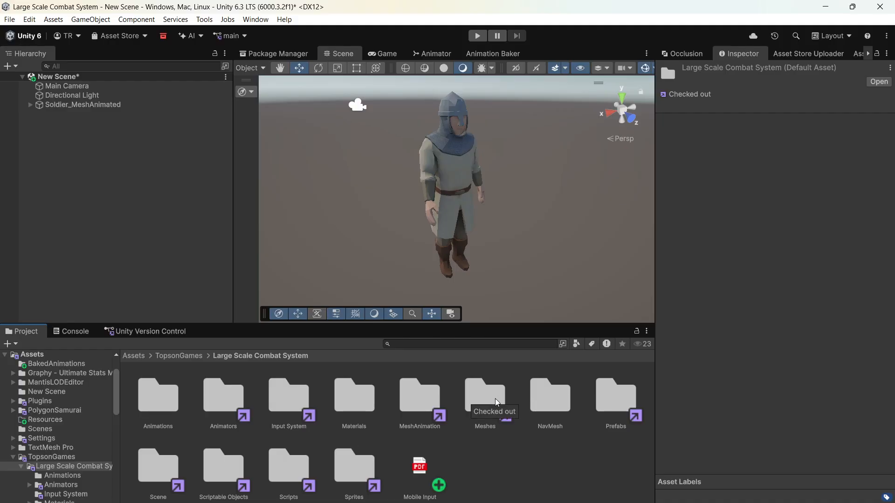
pyautogui.doubleClick(422, 398)
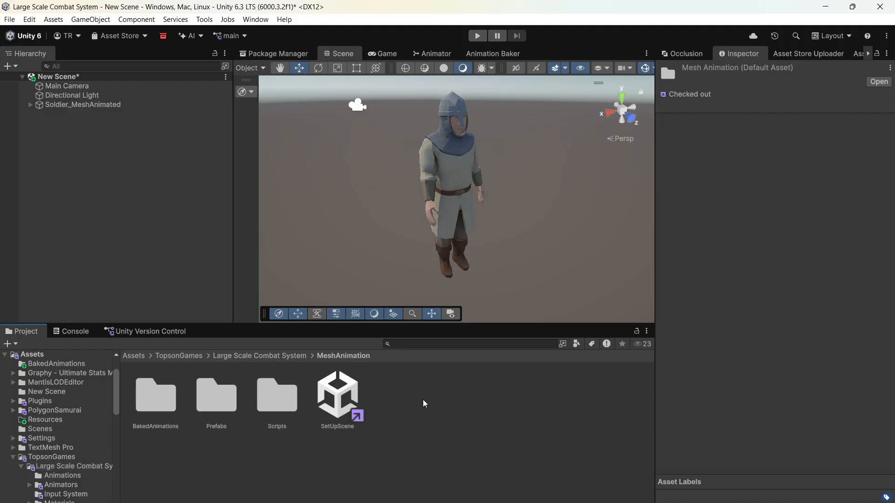
pyautogui.doubleClick(228, 409)
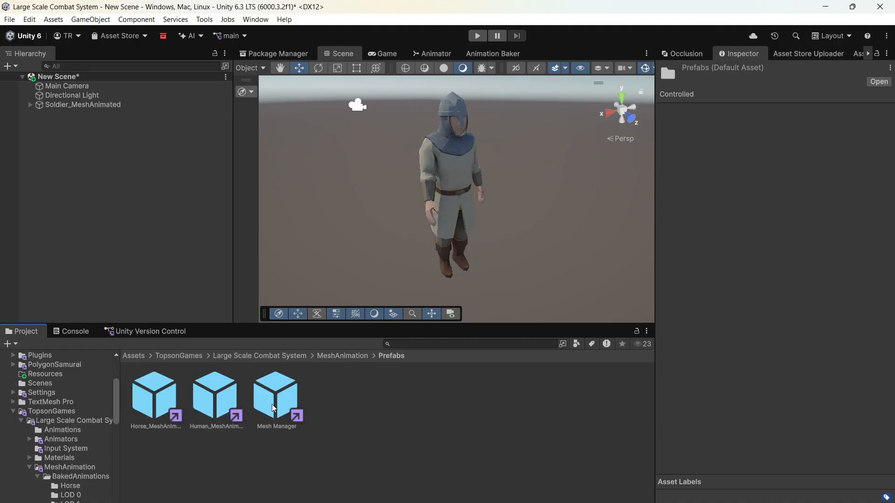
pyautogui.moveTo(272, 415); pyautogui.dragTo(143, 271)
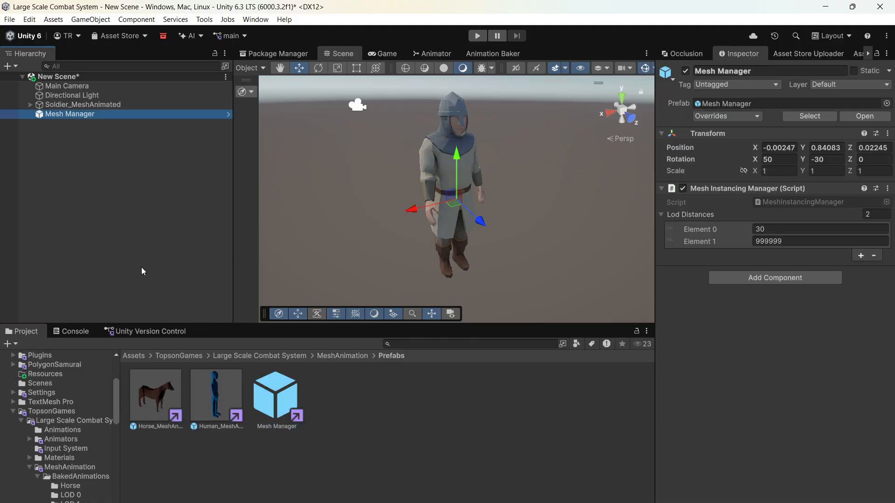
# - Clear the animations list of LOD level Element 0 in Soldier_MeshAnimated's Mesh Animator by setting its size to 0
pyautogui.click(130, 105)
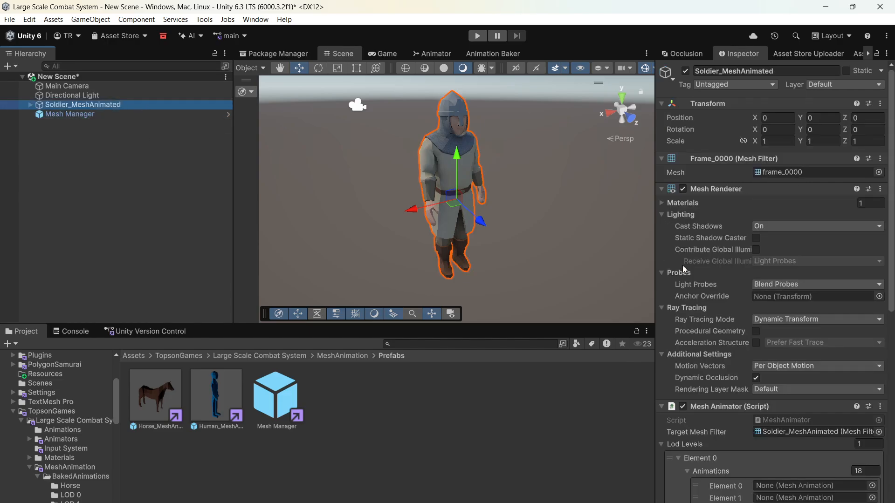
pyautogui.scroll(-8, 735, 281)
pyautogui.scroll(5, 742, 259)
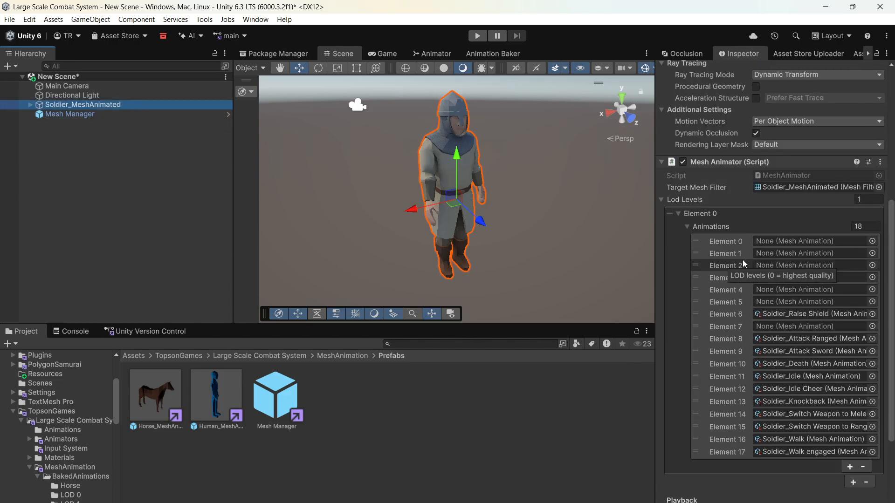
pyautogui.click(862, 226)
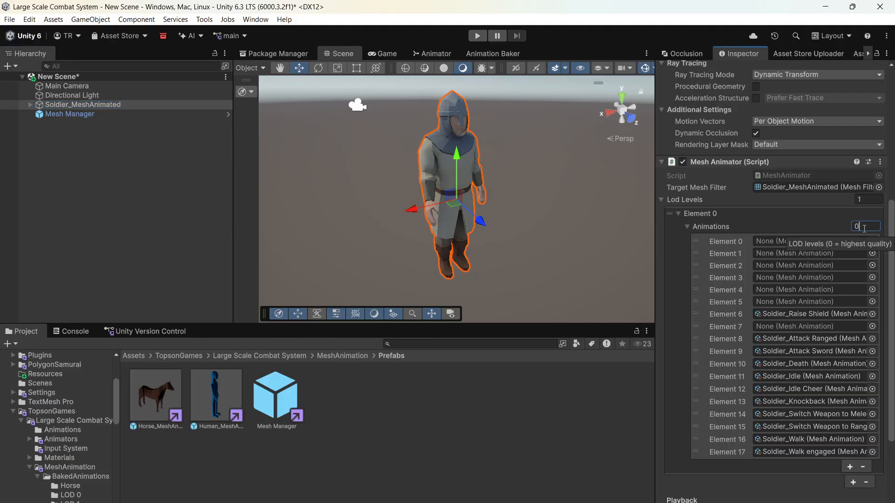
pyautogui.write('0')
pyautogui.press('Return')
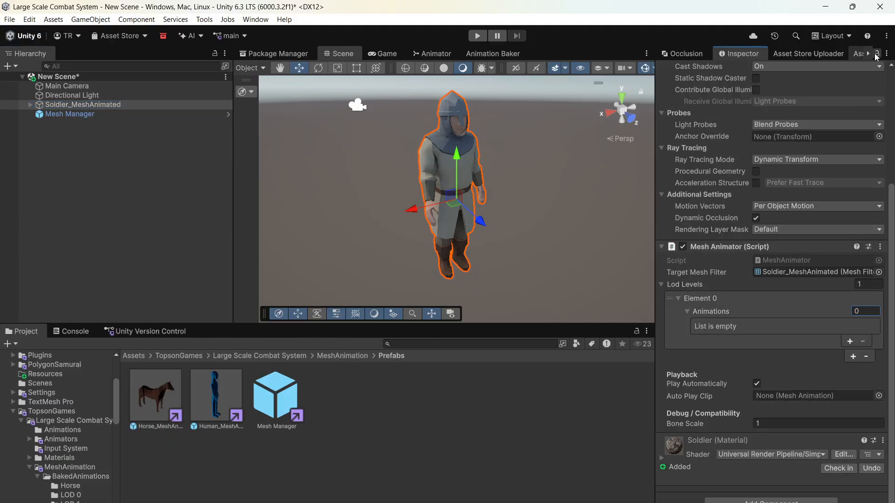
# - Lock the Inspector and fill the Mesh Animator's empty animations list with all Soldier clips from the Assets BakedAnimations folder
pyautogui.click(240, 356)
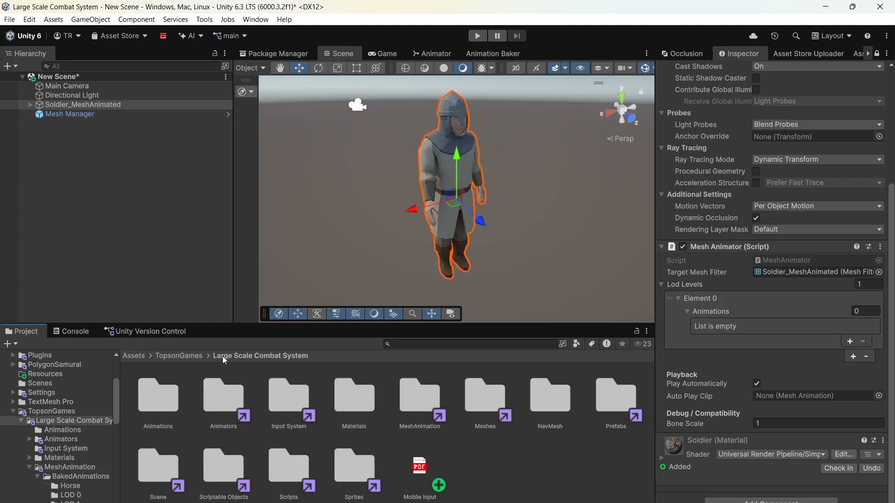
pyautogui.click(172, 355)
pyautogui.doubleClick(152, 389)
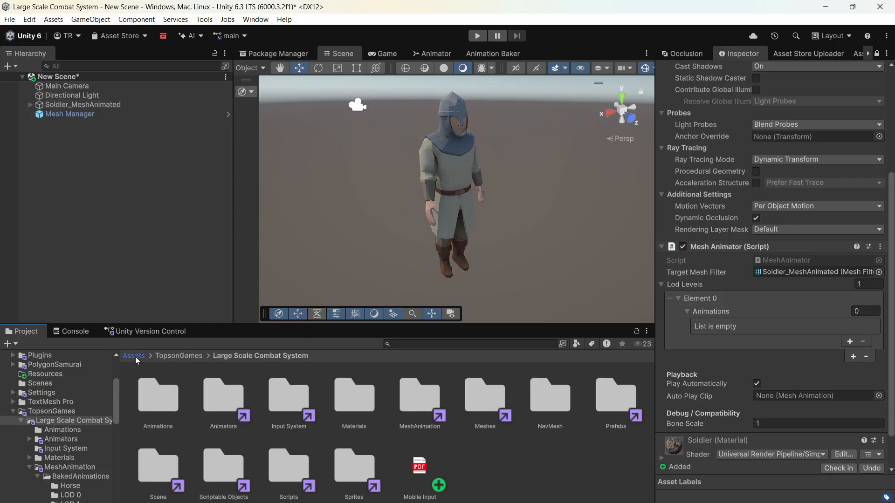
pyautogui.click(134, 356)
pyautogui.doubleClick(156, 396)
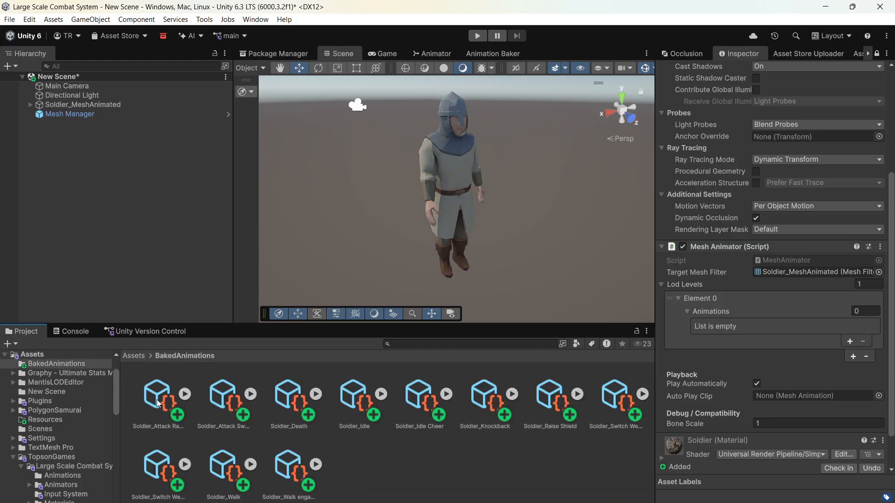
pyautogui.click(158, 404)
pyautogui.keyDown('shift'); pyautogui.click(282, 476); pyautogui.keyUp('shift')
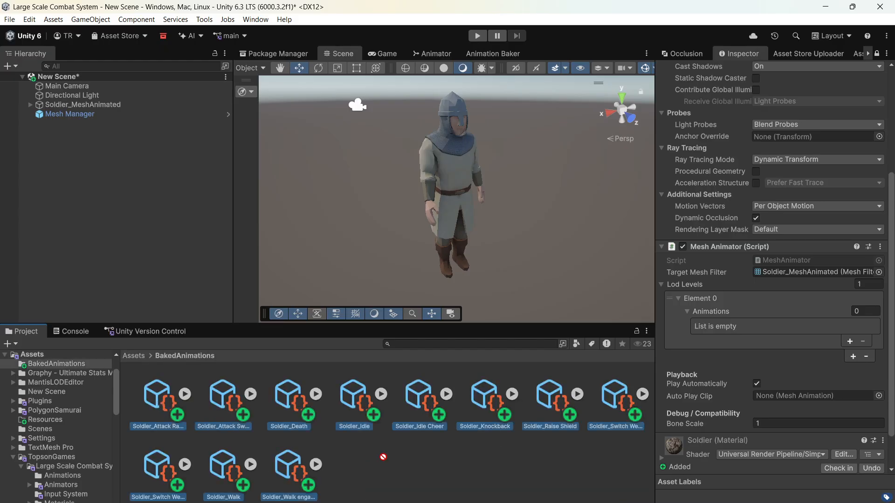
pyautogui.moveTo(383, 457); pyautogui.dragTo(703, 315)
# - Assign Soldier_Idle as the Auto Play Clip of the soldier's Mesh Animator
pyautogui.scroll(-5, 741, 341)
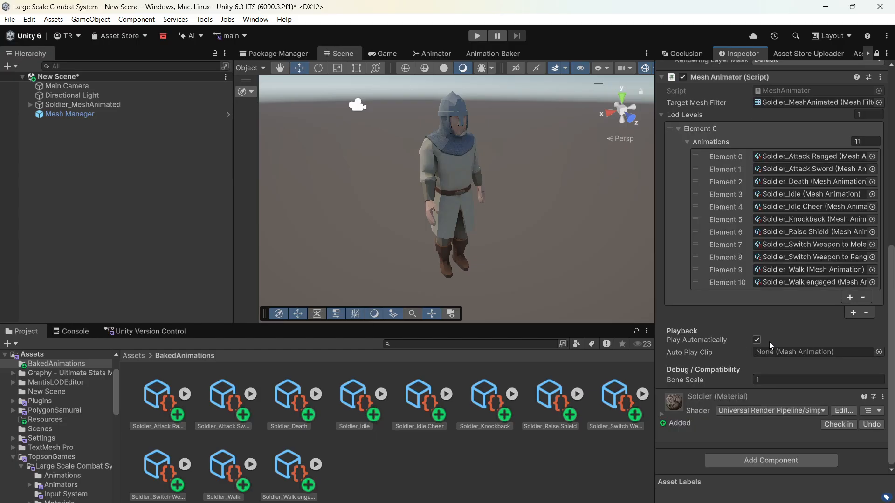
pyautogui.click(516, 435)
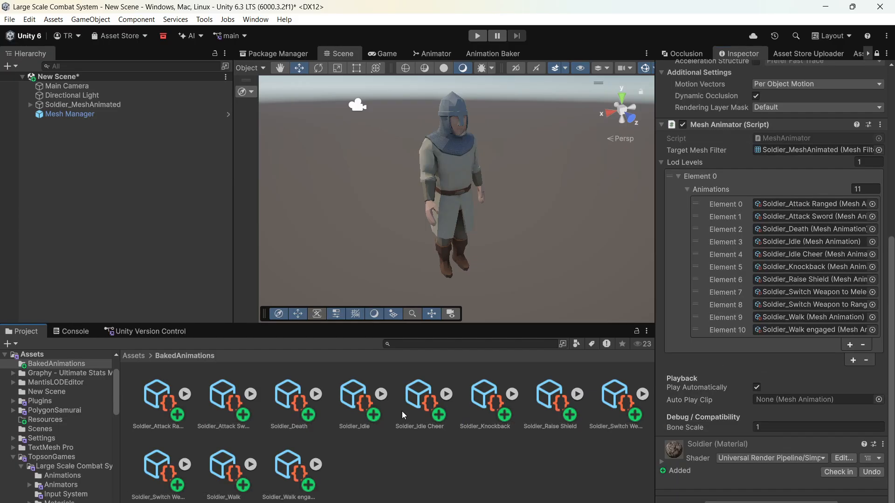
pyautogui.moveTo(352, 407); pyautogui.dragTo(795, 402)
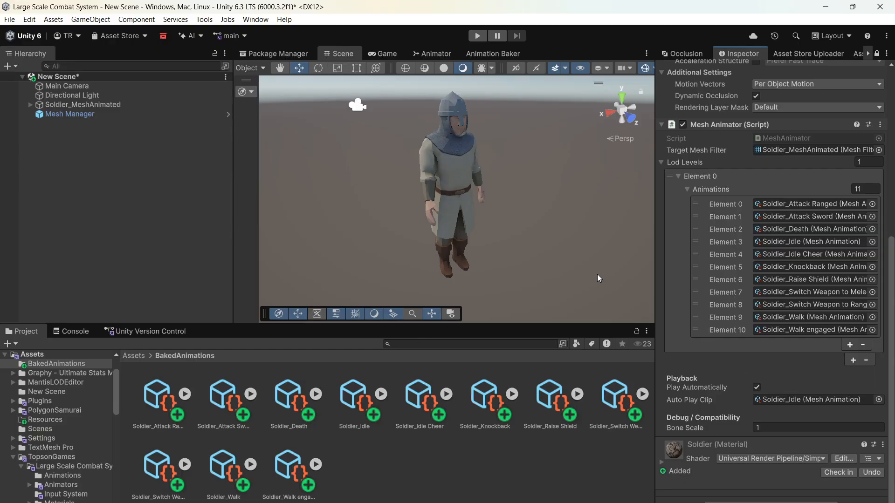
# - Run the scene and examine the soldier's idle animation from several angles in the Scene view
pyautogui.click(476, 36)
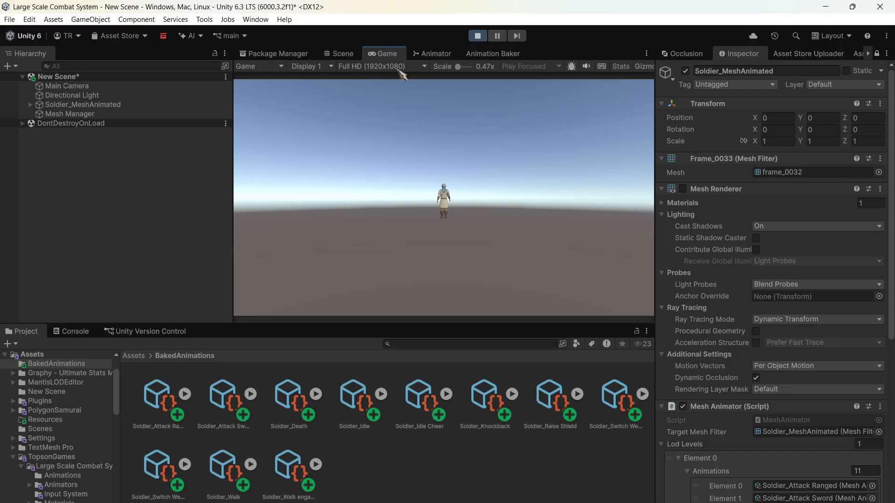
pyautogui.click(350, 54)
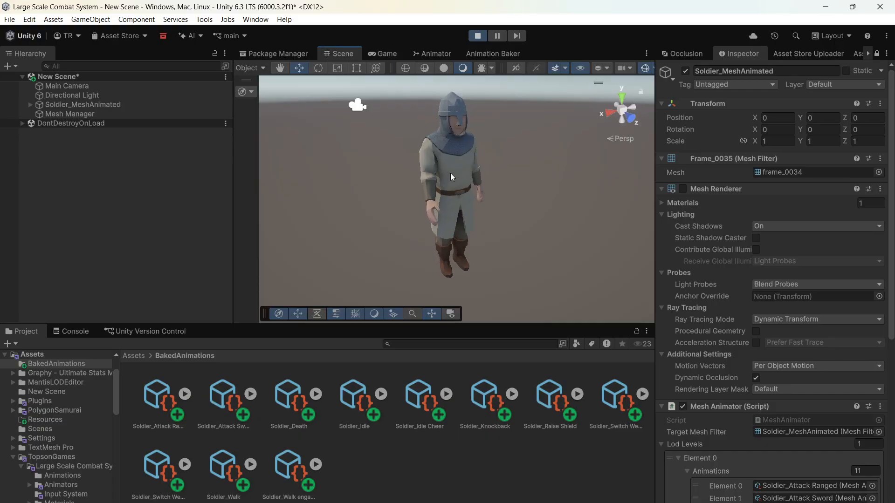
pyautogui.moveTo(450, 174); pyautogui.dragTo(428, 201, button='right')
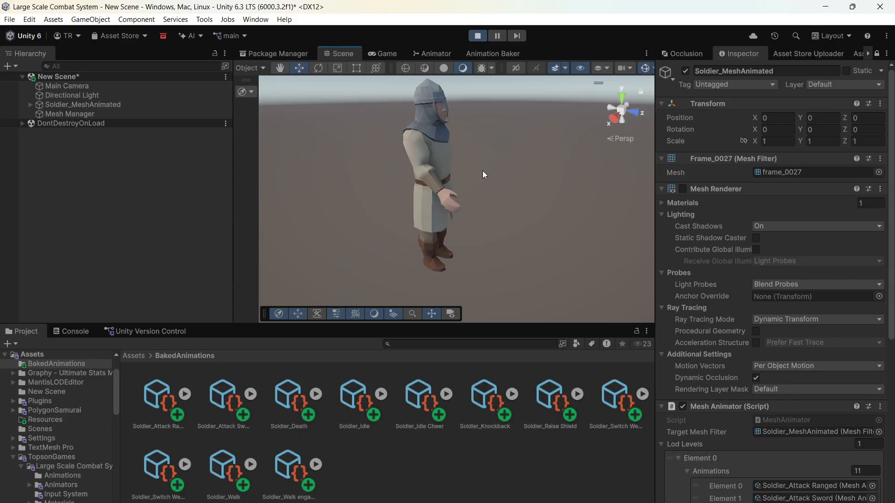
pyautogui.moveTo(483, 171); pyautogui.dragTo(417, 190, button='right')
pyautogui.scroll(-3, 445, 197)
pyautogui.moveTo(442, 198); pyautogui.dragTo(395, 213, button='middle')
pyautogui.scroll(4, 401, 212)
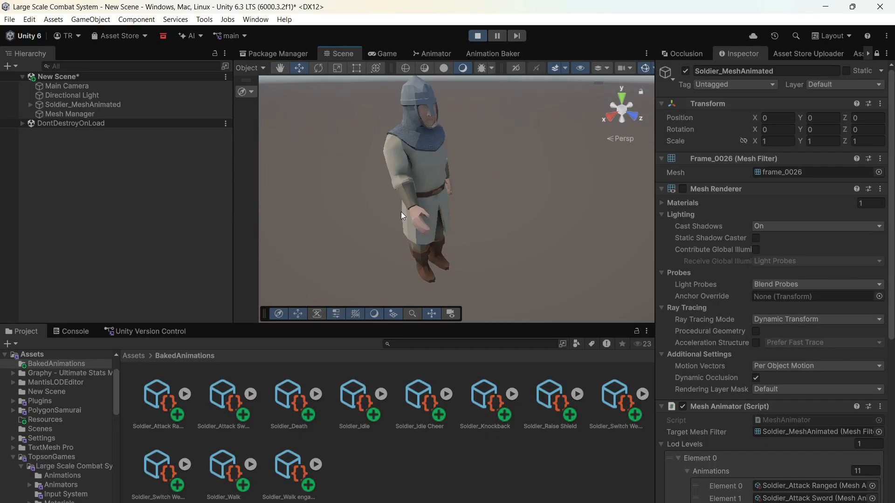
pyautogui.scroll(2, 401, 212)
pyautogui.scroll(-10, 857, 305)
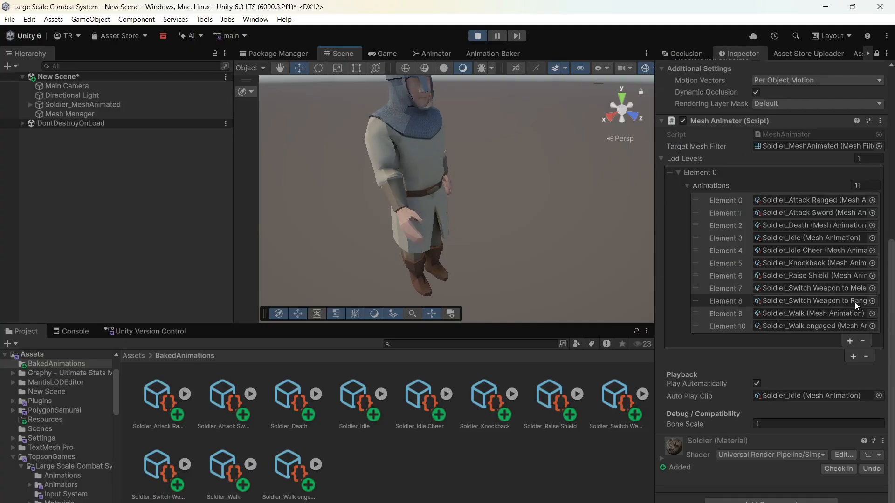
# - Check how RightHand_Attachment follows the soldier's hand using Local handle orientation, and stop Play mode
pyautogui.click(31, 105)
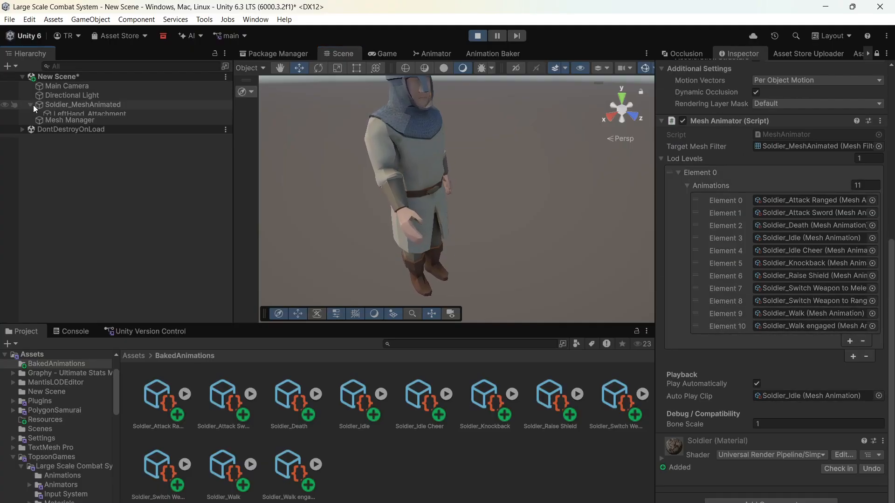
pyautogui.click(52, 111)
pyautogui.click(70, 124)
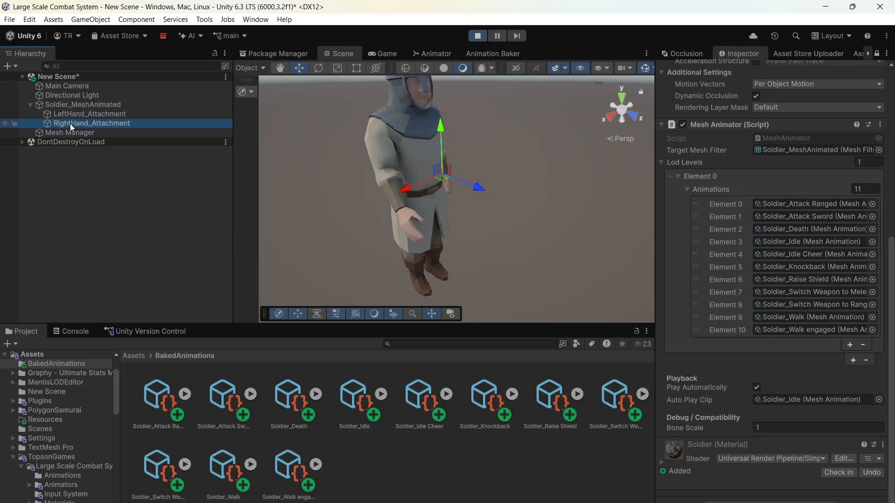
pyautogui.scroll(10, 350, 67)
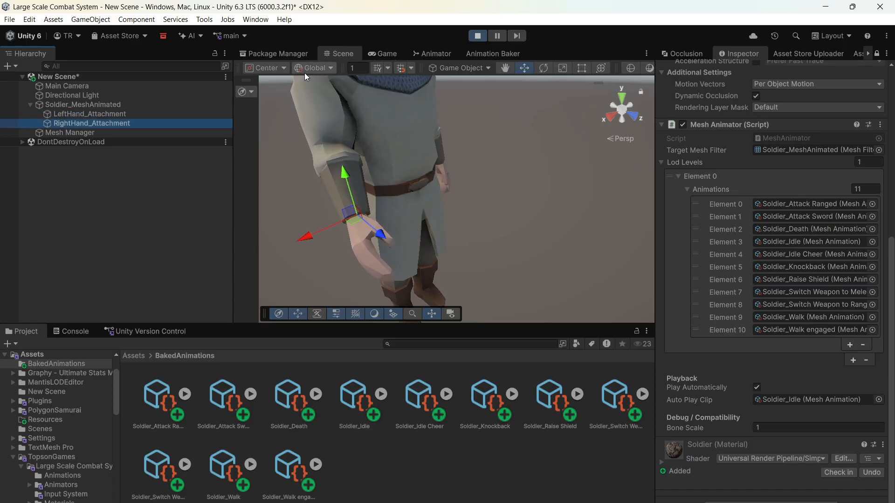
pyautogui.click(320, 68)
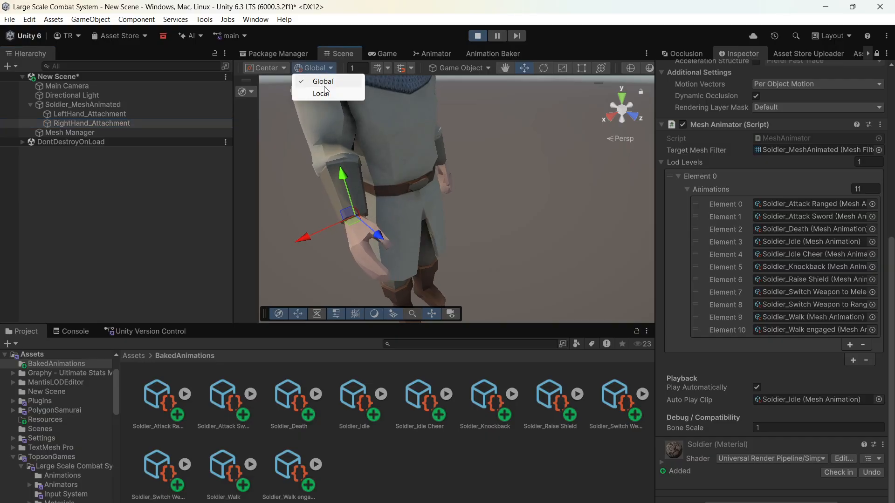
pyautogui.click(321, 93)
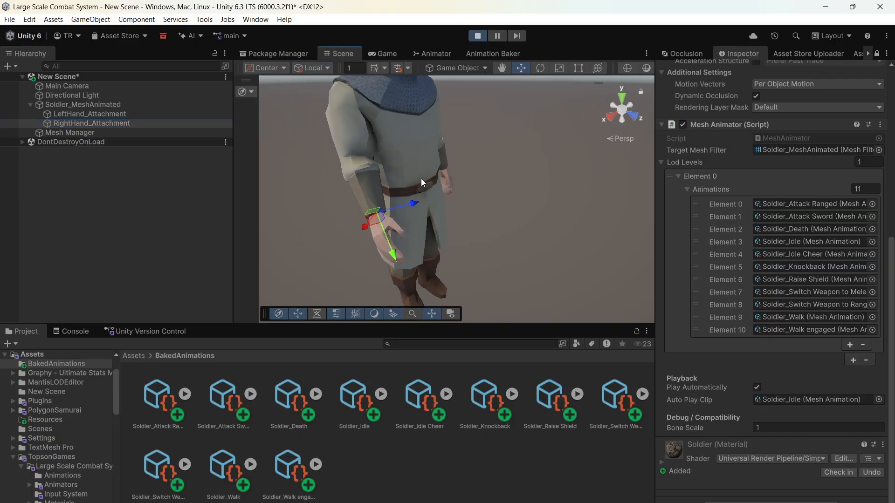
pyautogui.click(477, 36)
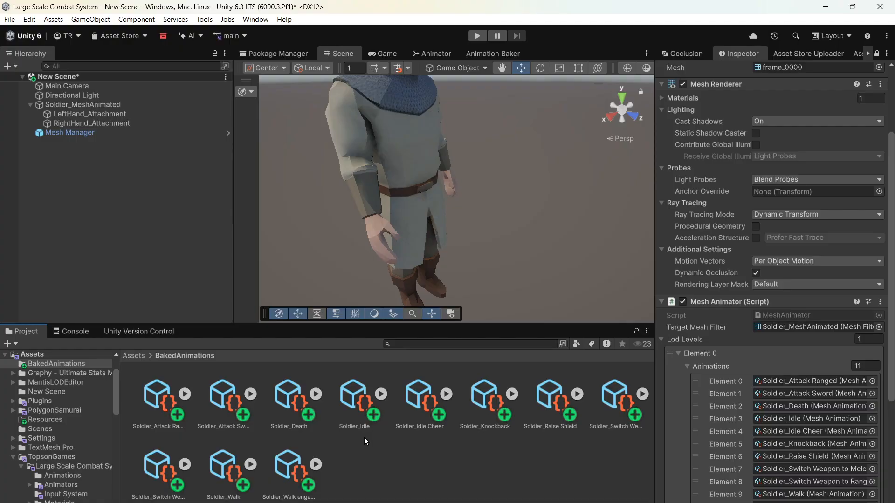
# - Unlock the Inspector to show the settings of the Soldier_Attack Sword mesh animation
pyautogui.click(228, 396)
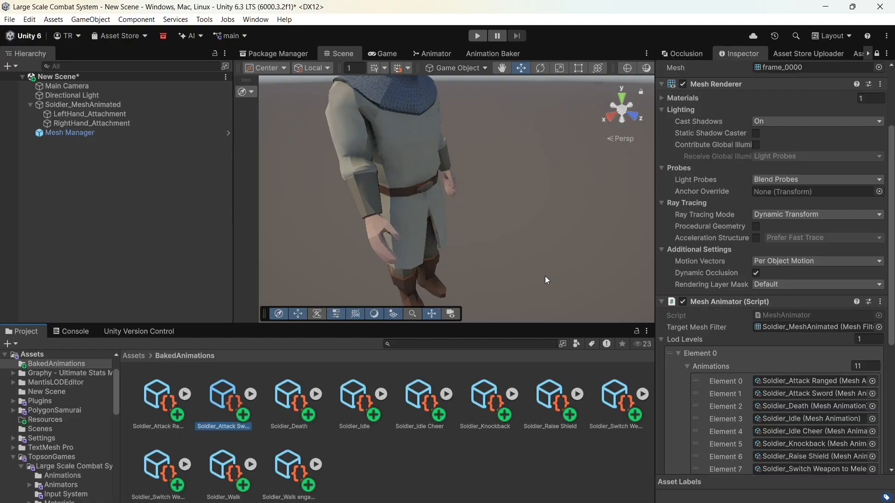
pyautogui.click(877, 53)
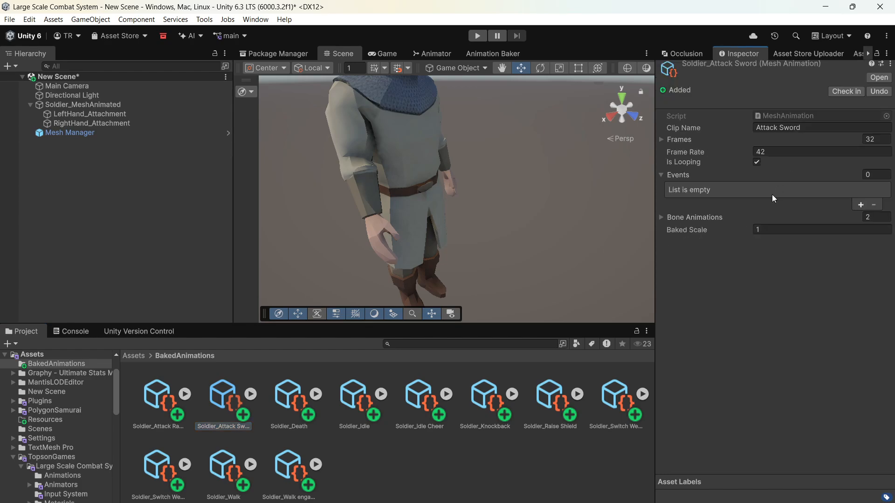
# - Find the Human_Attack Sword animation in MeshAnimation's BakedAnimations LOD 0 folder and copy its event's function name, OnAttack
pyautogui.click(133, 356)
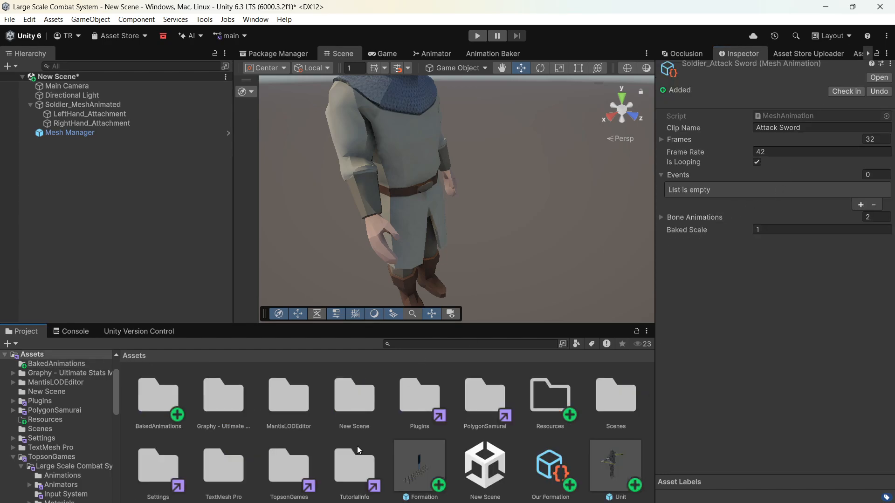
pyautogui.doubleClick(290, 468)
pyautogui.doubleClick(165, 406)
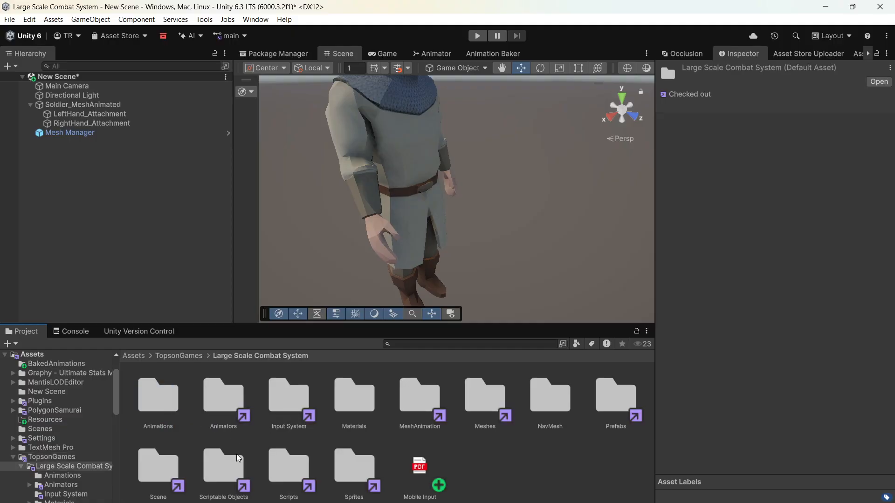
pyautogui.doubleClick(236, 466)
pyautogui.click(268, 357)
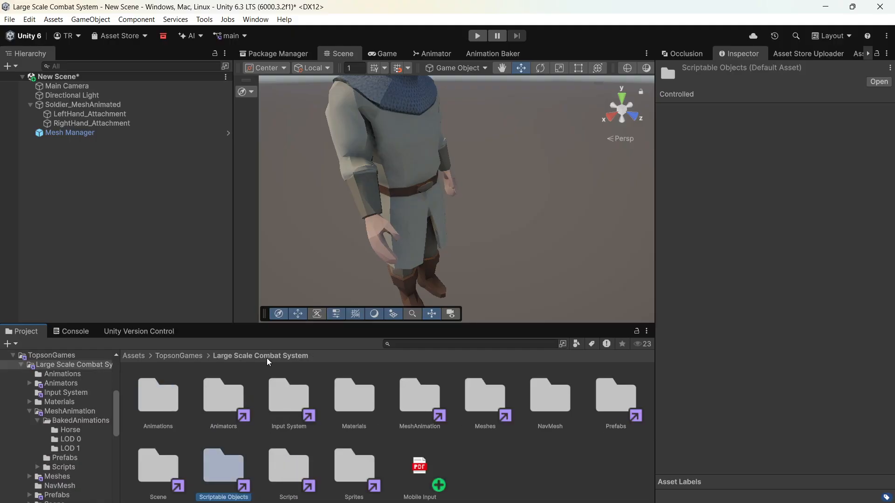
pyautogui.doubleClick(410, 406)
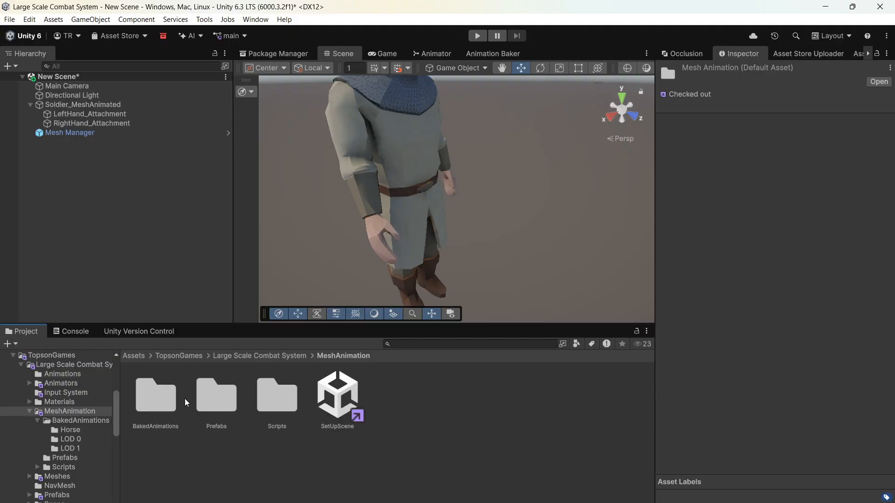
pyautogui.doubleClick(172, 401)
pyautogui.doubleClick(226, 395)
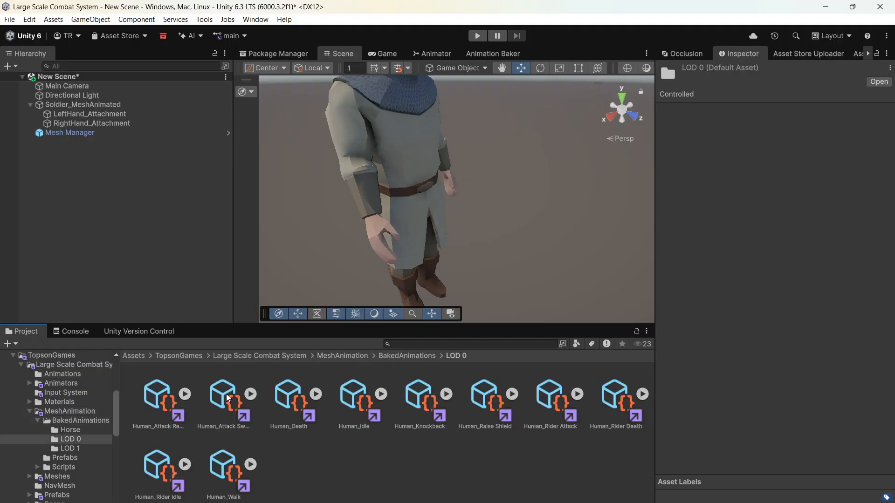
pyautogui.click(228, 399)
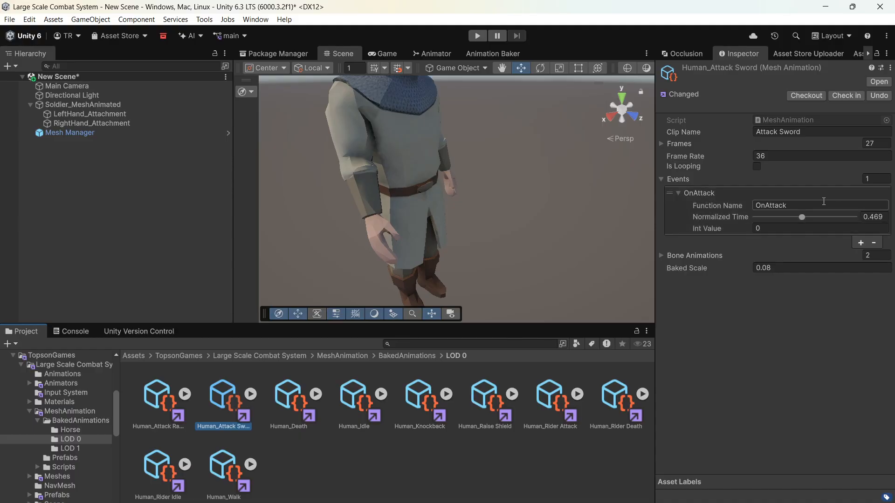
# - Add an event with function name OnAttack at normalized time 0.552 to the Soldier_Attack Sword animation in the Assets BakedAnimations folder
pyautogui.click(275, 357)
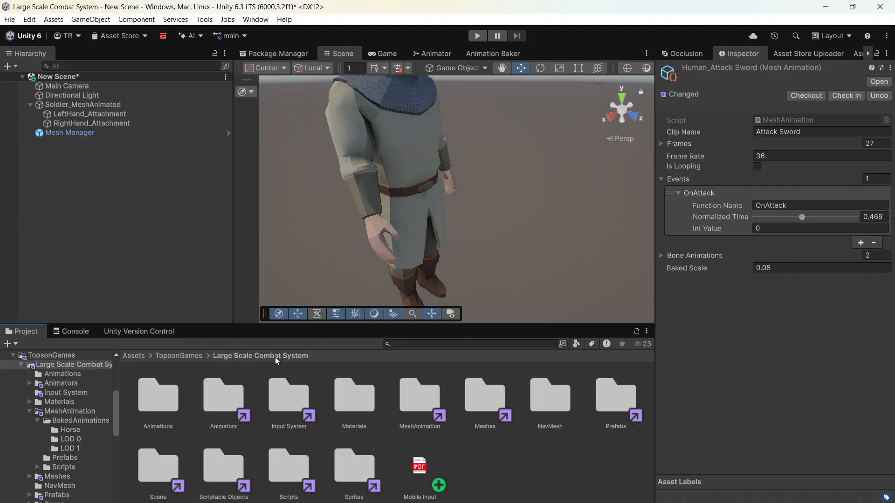
pyautogui.click(179, 356)
pyautogui.click(134, 356)
pyautogui.doubleClick(153, 399)
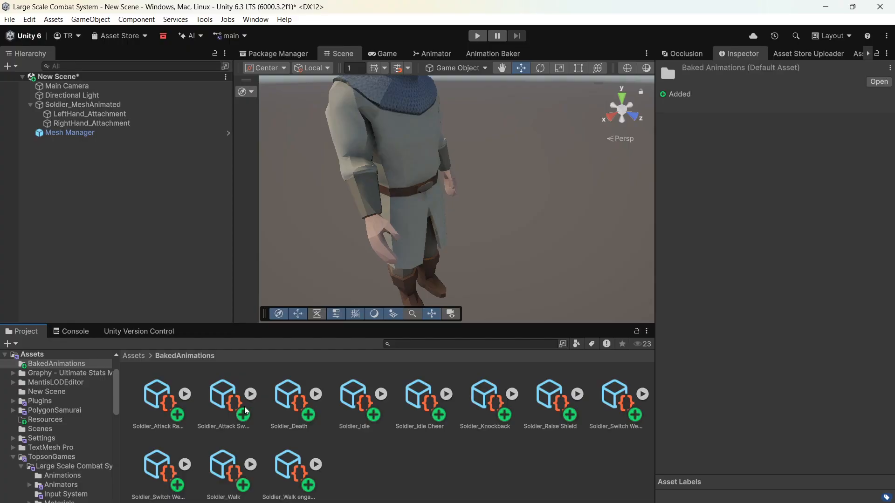
pyautogui.click(223, 398)
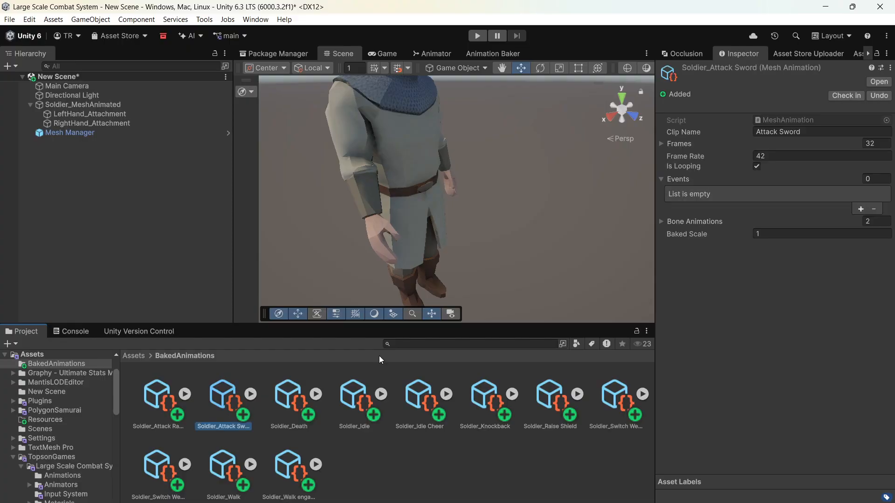
pyautogui.click(860, 208)
pyautogui.click(837, 205)
pyautogui.write('OnAttack')
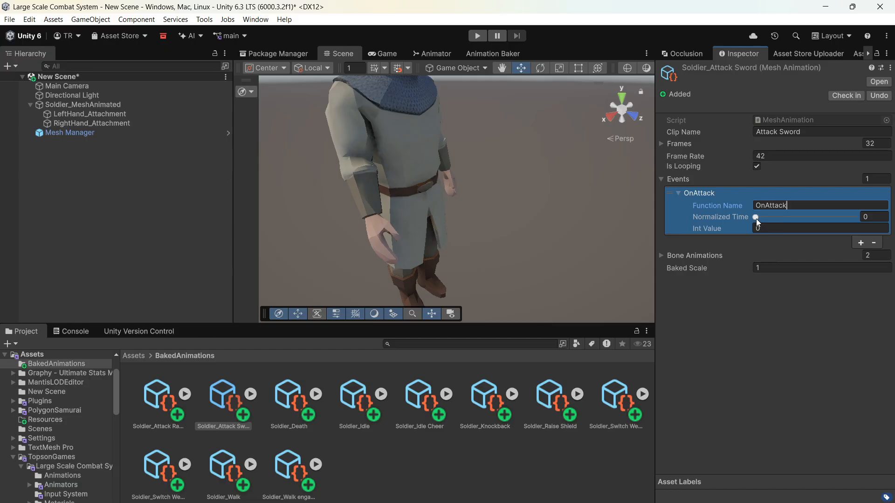
pyautogui.moveTo(756, 219); pyautogui.dragTo(811, 218)
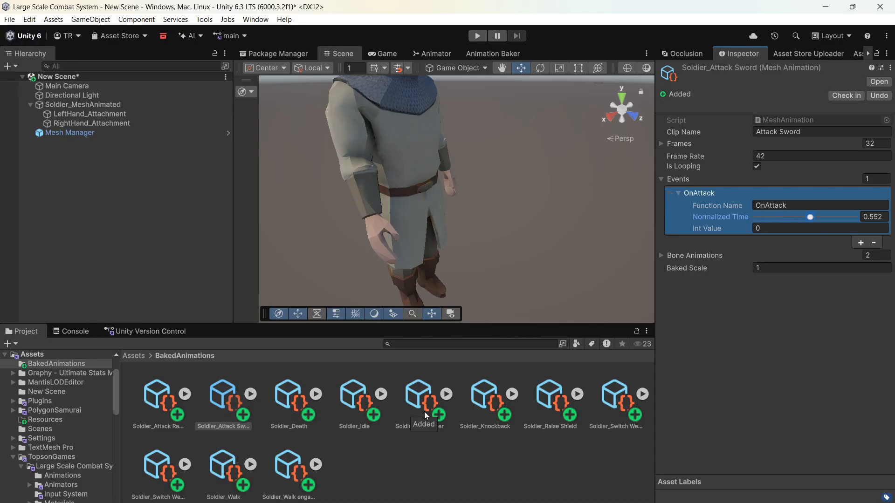
# - Add an event with function name OnAttack, int value 1 and normalized time 0.692 to the Soldier_Attack Ranged animation
pyautogui.click(175, 403)
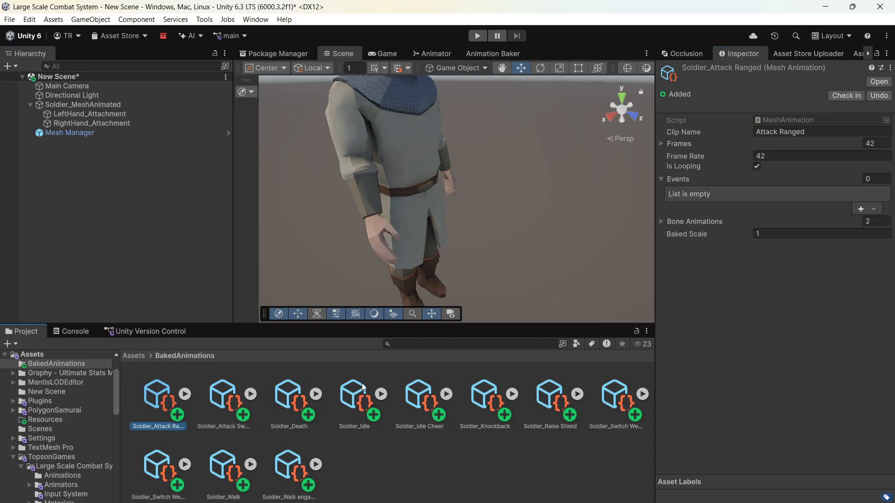
pyautogui.click(860, 209)
pyautogui.click(842, 206)
pyautogui.write('OnAttack')
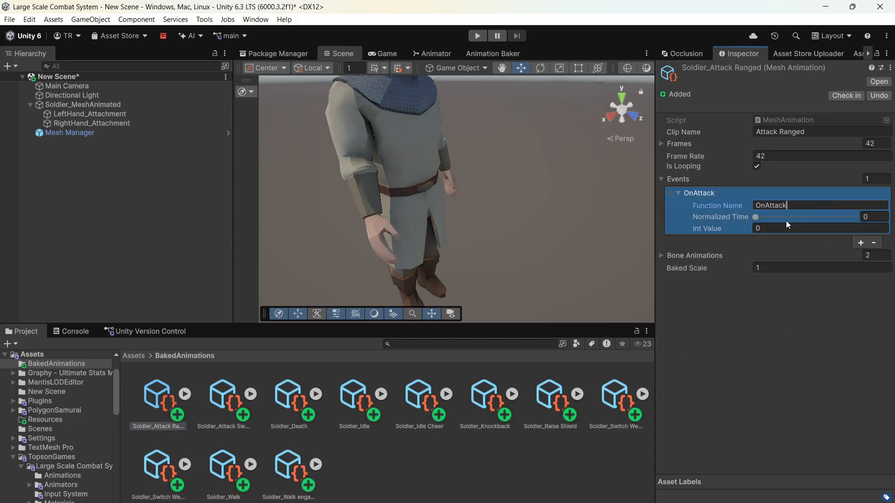
pyautogui.click(774, 229)
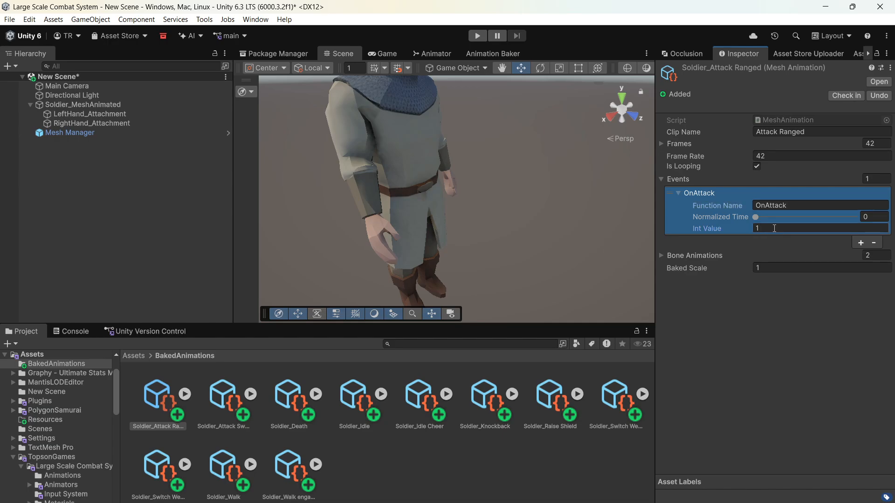
pyautogui.moveTo(759, 215); pyautogui.dragTo(822, 216)
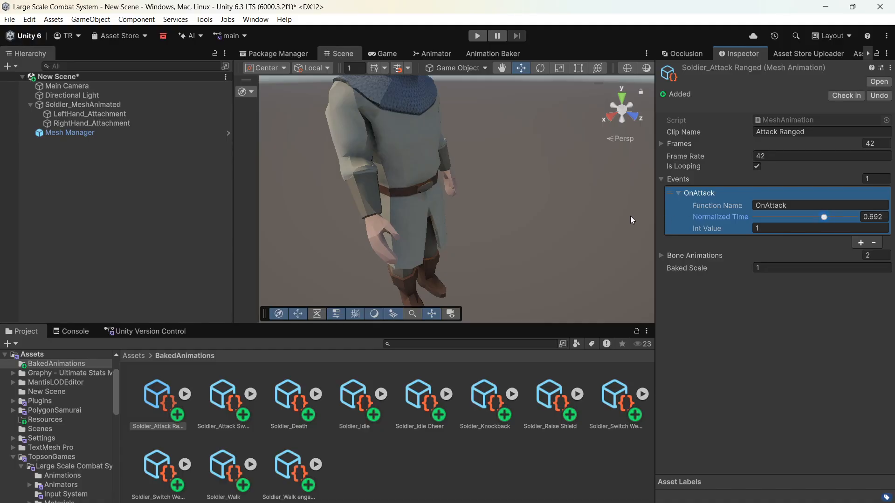
# - Save Soldier_MeshAnimated as a prefab in the TopsonGames folder and delete it from the scene
pyautogui.scroll(-3, 631, 217)
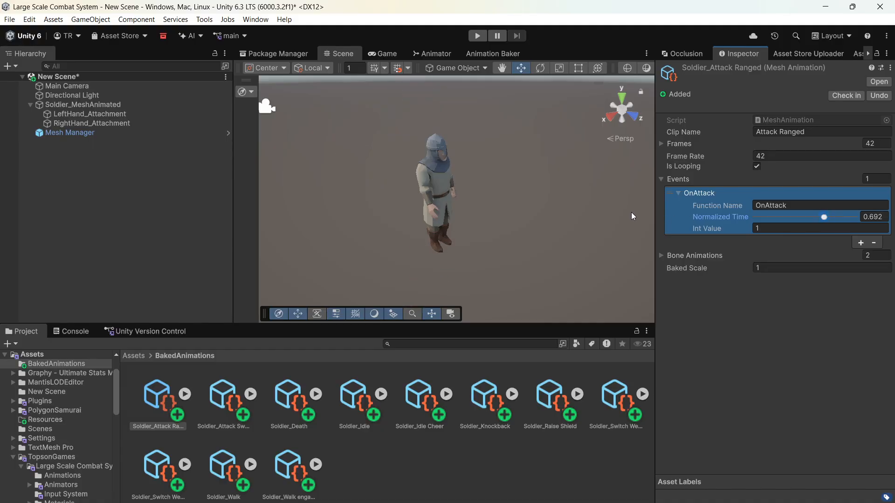
pyautogui.click(133, 356)
pyautogui.doubleClick(285, 469)
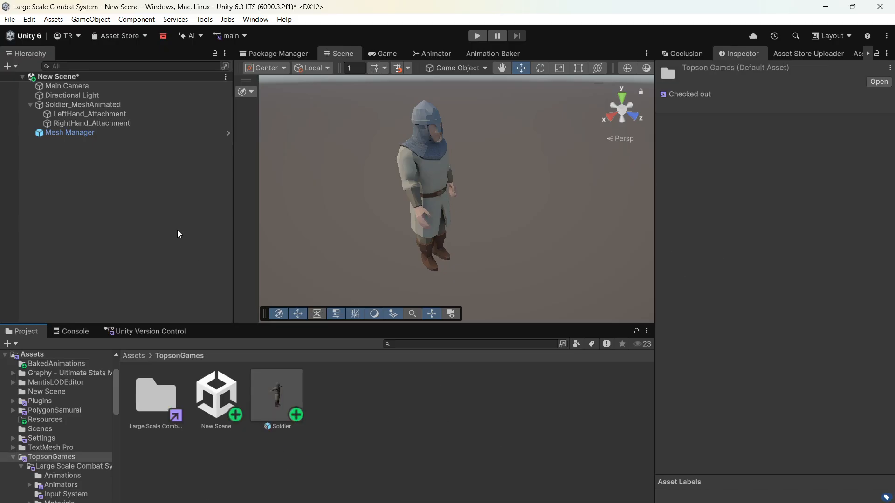
pyautogui.click(79, 105)
pyautogui.moveTo(89, 113); pyautogui.dragTo(336, 304)
pyautogui.click(88, 107)
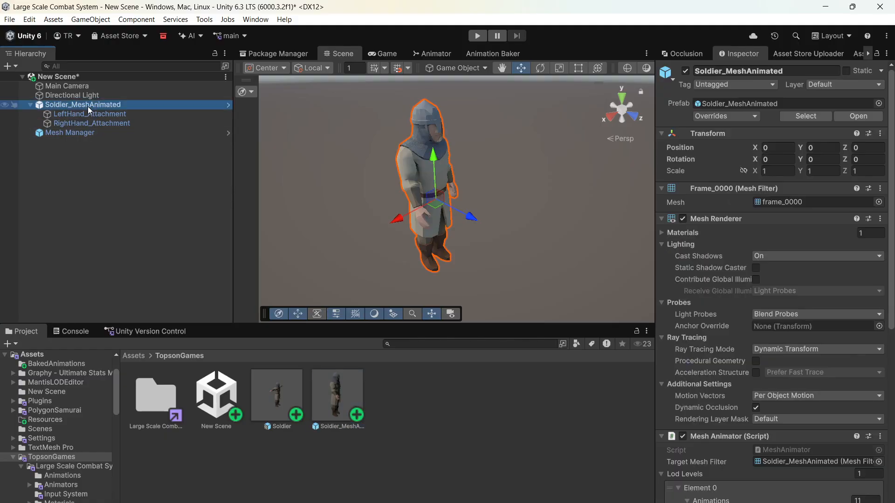
pyautogui.press('Delete')
# - Place the Soldier prefab in the scene and assign the Archer controller to its Animator
pyautogui.rightClick(98, 150)
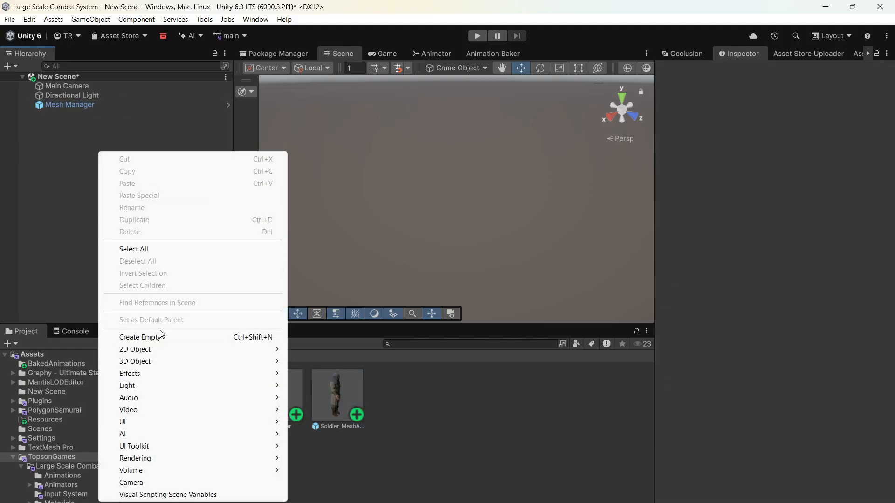
pyautogui.click(459, 427)
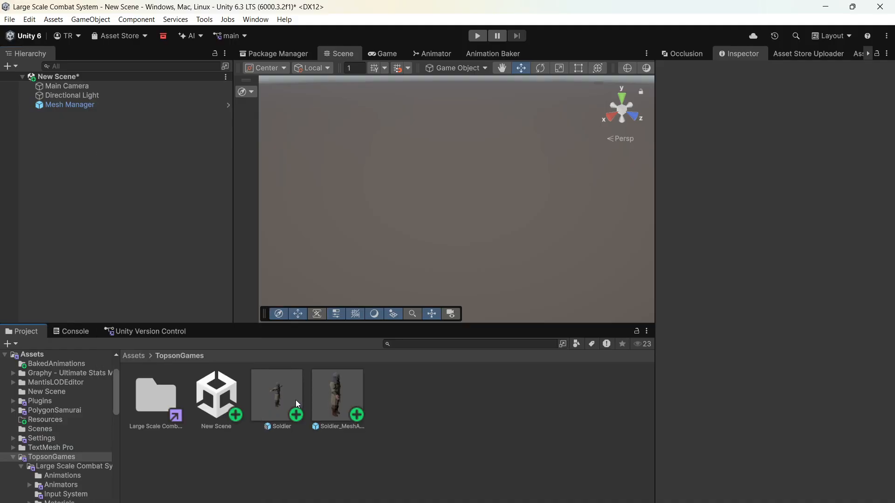
pyautogui.moveTo(298, 404); pyautogui.dragTo(147, 254)
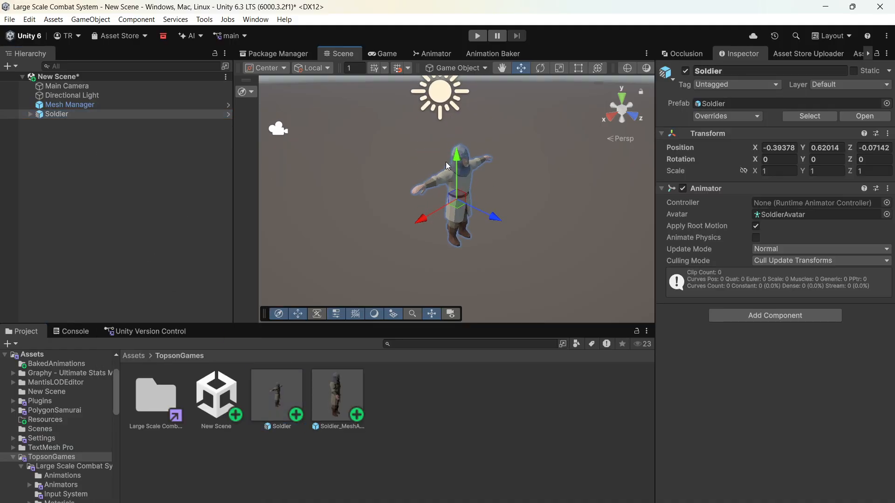
pyautogui.click(887, 204)
pyautogui.doubleClick(74, 79)
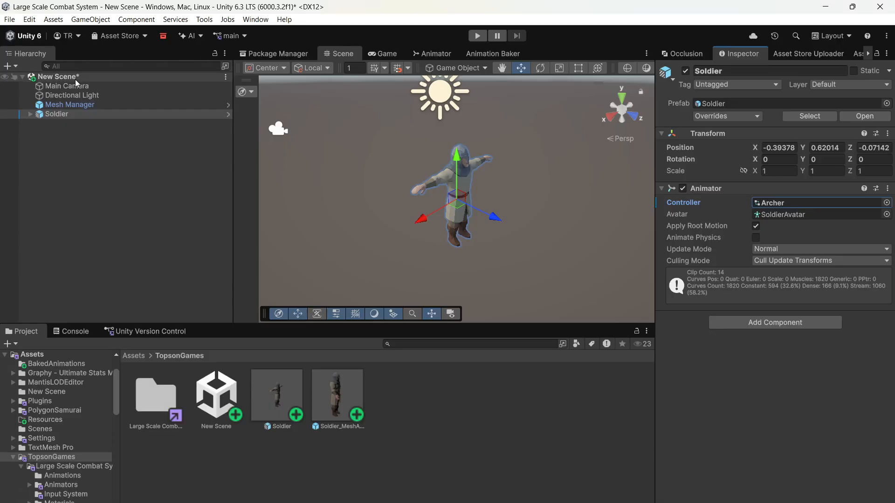
# - Create an empty parent object named Unit for the Soldier
pyautogui.rightClick(62, 114)
pyautogui.click(131, 300)
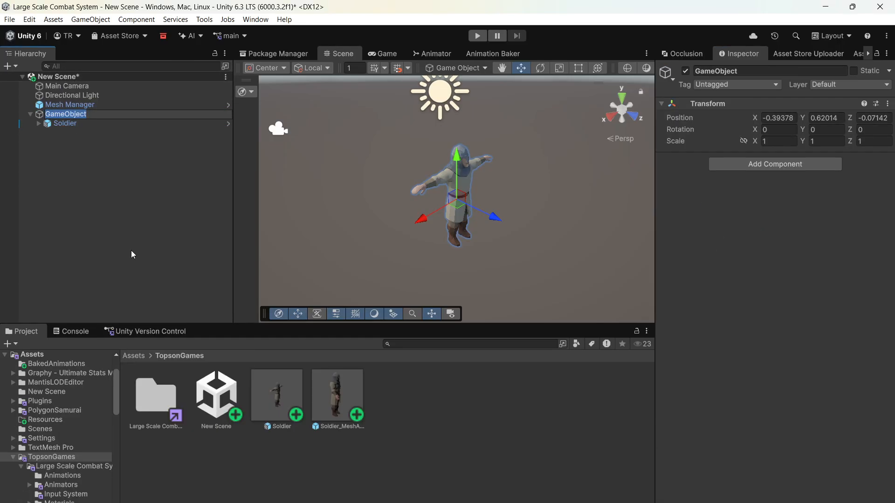
pyautogui.write('Unit')
pyautogui.press('Return')
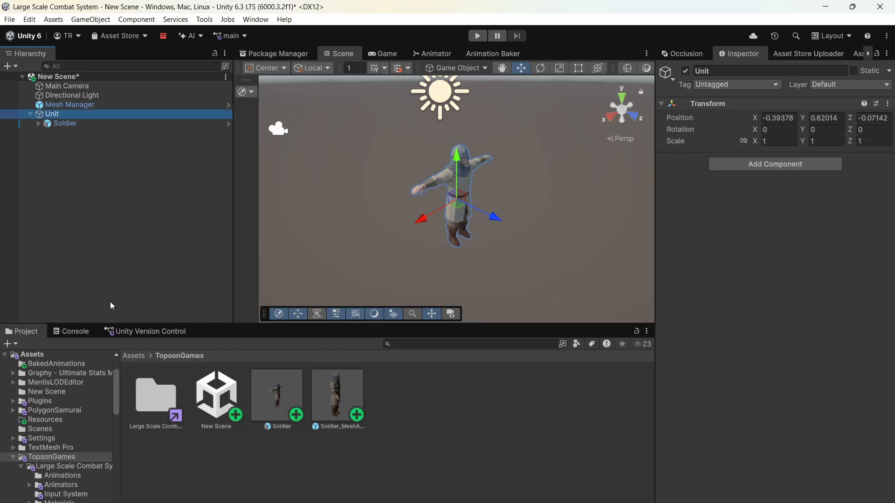
# - Add the TopsonGames Unit script component to the Unit object
pyautogui.click(724, 169)
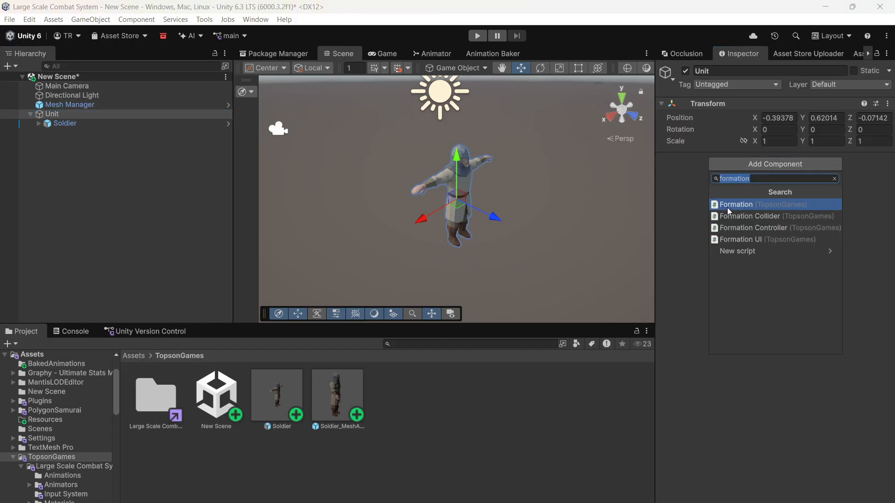
pyautogui.write('unit')
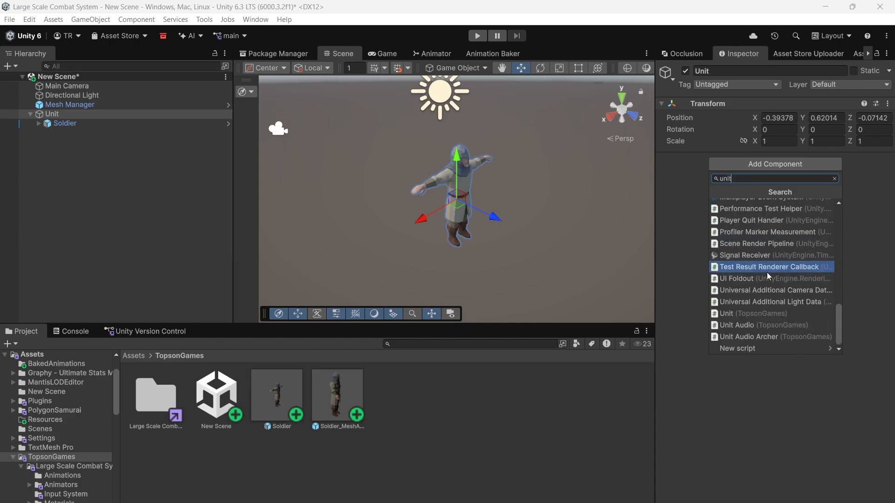
pyautogui.click(751, 314)
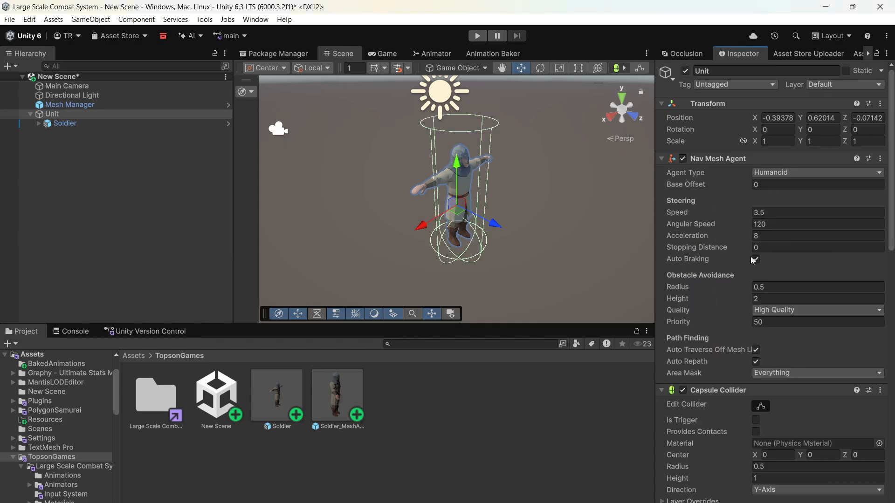
# - Fit the Nav Mesh Agent to radius 0.26 and height 1.68, and the Capsule Collider to radius 0.29 and height about 1.52
pyautogui.moveTo(748, 298)
pyautogui.mouseDown()
pyautogui.moveTo(737, 298)
pyautogui.moveTo(741, 287)
pyautogui.mouseUp()
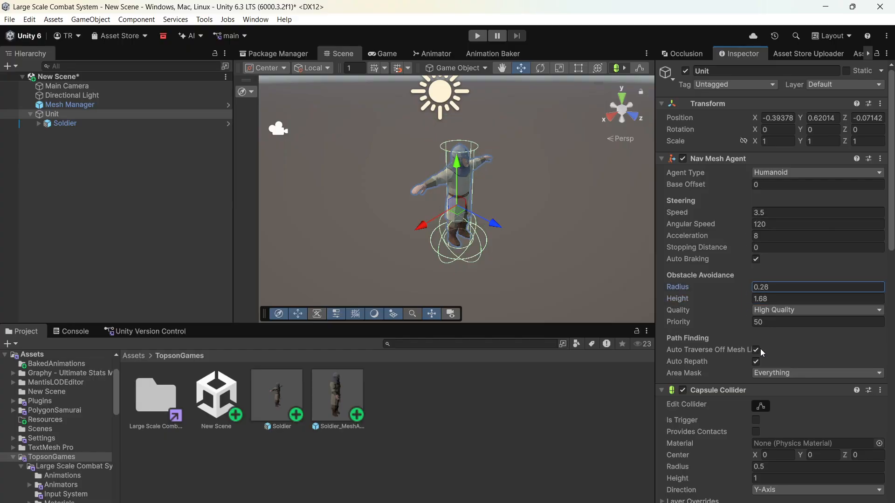
pyautogui.click(761, 407)
pyautogui.moveTo(459, 215); pyautogui.dragTo(460, 155)
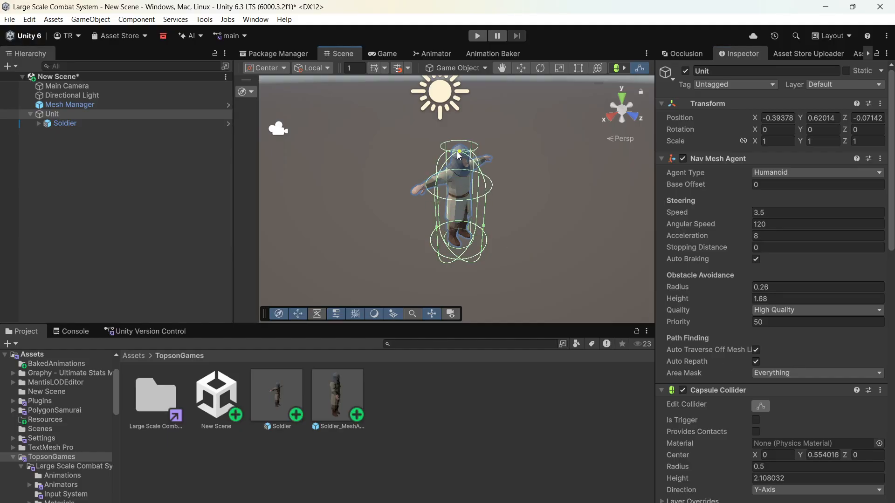
pyautogui.moveTo(460, 261); pyautogui.dragTo(459, 250)
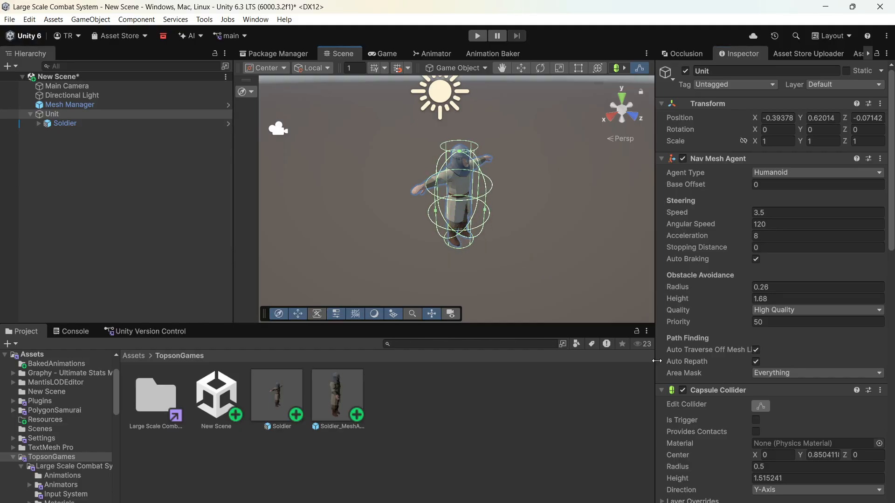
pyautogui.moveTo(752, 473); pyautogui.dragTo(744, 471)
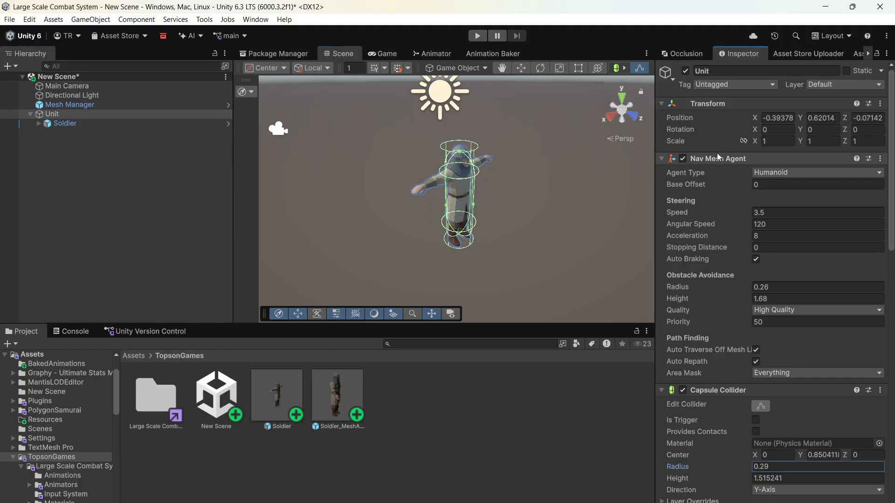
# - Set the Unit object's tag to Unit and its layer to Unit for this object only, excluding its children
pyautogui.click(746, 85)
pyautogui.click(721, 182)
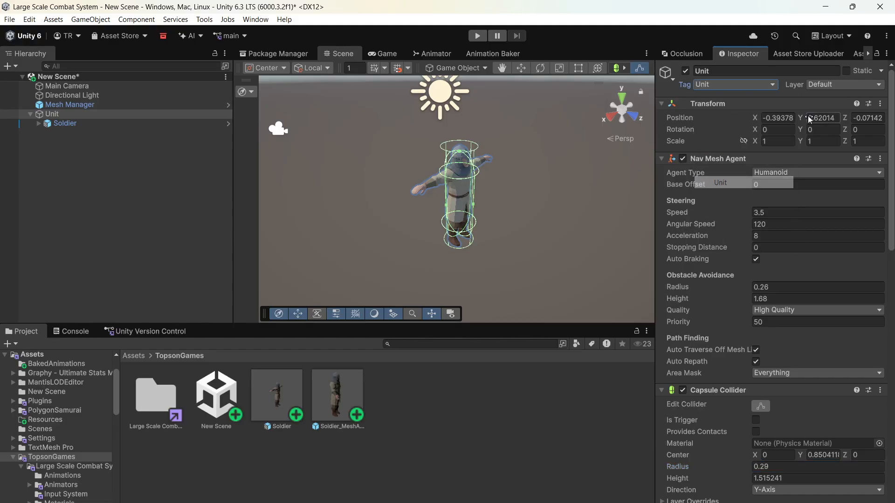
pyautogui.click(844, 85)
pyautogui.click(822, 159)
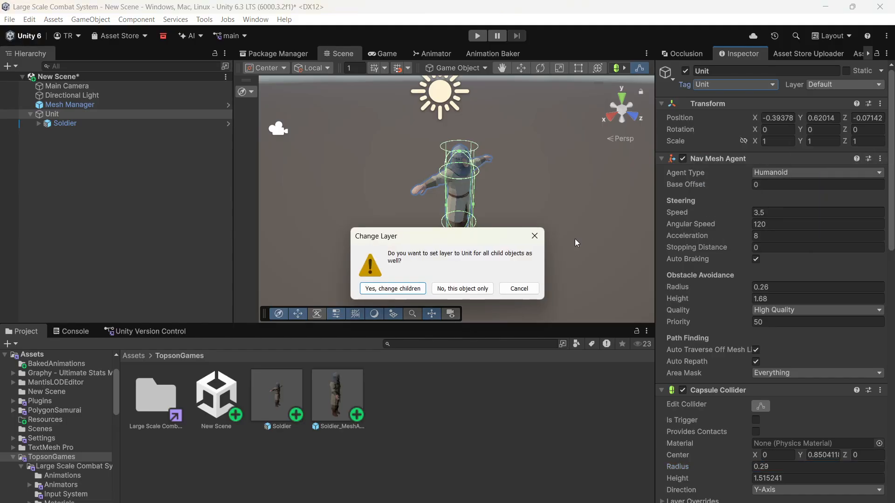
pyautogui.click(463, 288)
# - In the Unit script, assign the Unit's Nav Mesh Agent as Agent and the Soldier as Visuals Transform
pyautogui.scroll(-15, 717, 340)
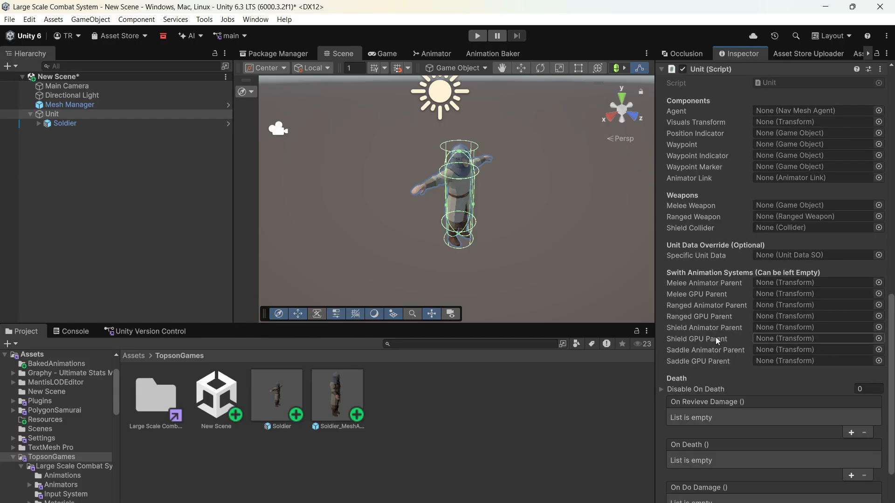
pyautogui.scroll(2, 715, 337)
pyautogui.click(77, 119)
pyautogui.moveTo(77, 119); pyautogui.dragTo(774, 145)
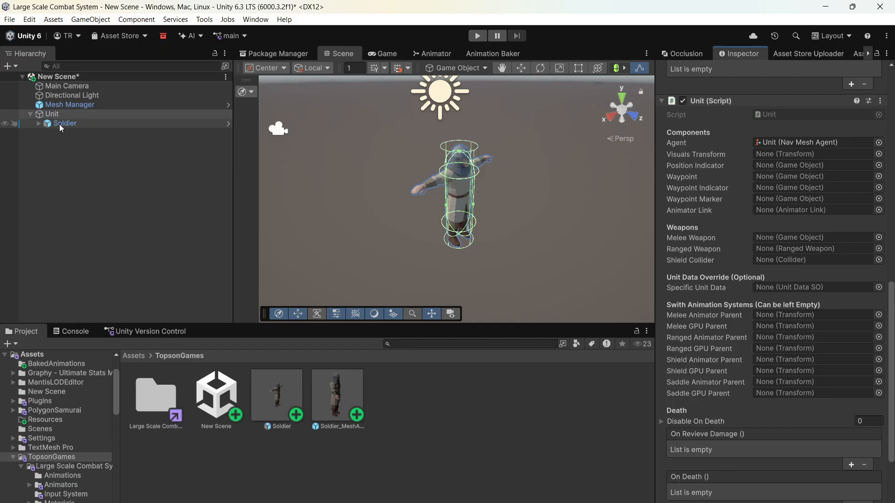
pyautogui.moveTo(66, 123); pyautogui.dragTo(816, 157)
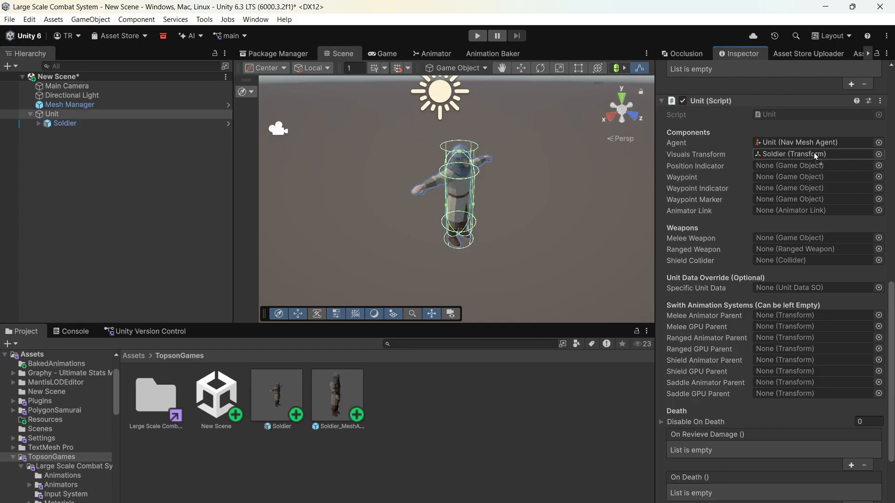
# - Search the project assets for "waypoint" and add the Indicators and Waypoint prefab as a child of Unit
pyautogui.click(501, 343)
pyautogui.write('waypoin')
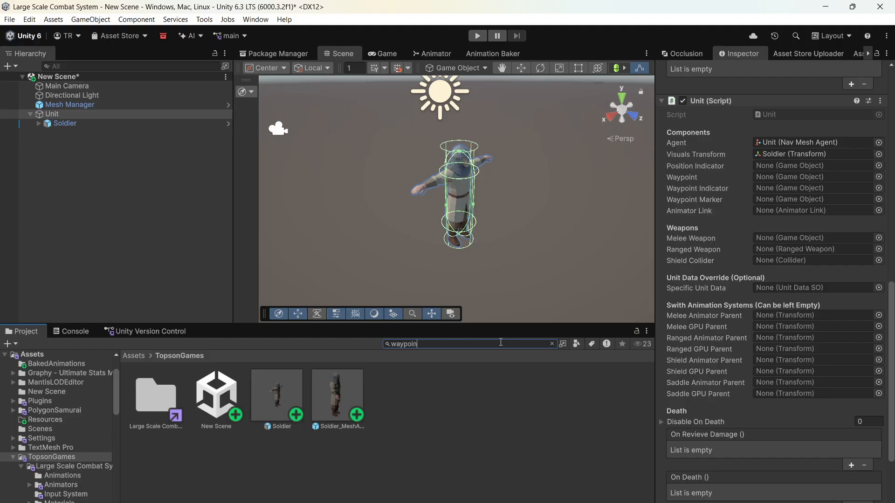
pyautogui.write('t')
pyautogui.moveTo(214, 401); pyautogui.dragTo(59, 118)
# - Set the Unit object's position to 0, 0, 0
pyautogui.click(57, 115)
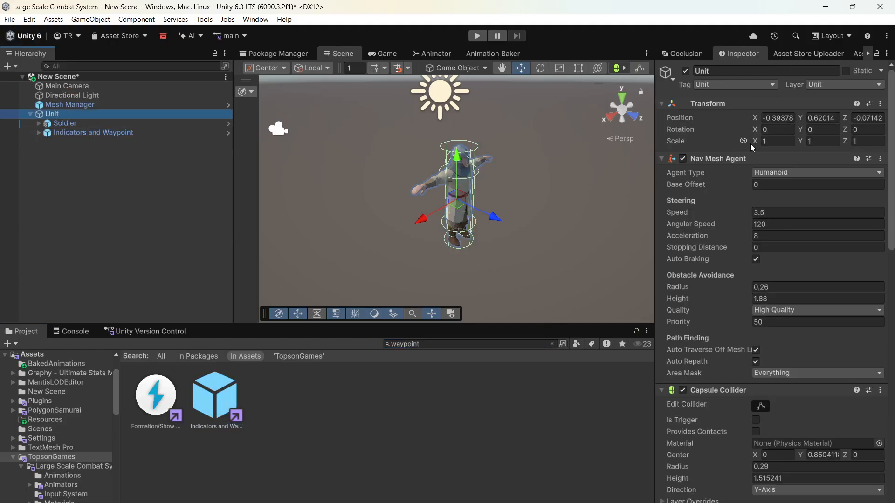
pyautogui.click(781, 119)
pyautogui.write('0')
pyautogui.click(814, 119)
pyautogui.write('0')
pyautogui.click(868, 118)
pyautogui.write('0')
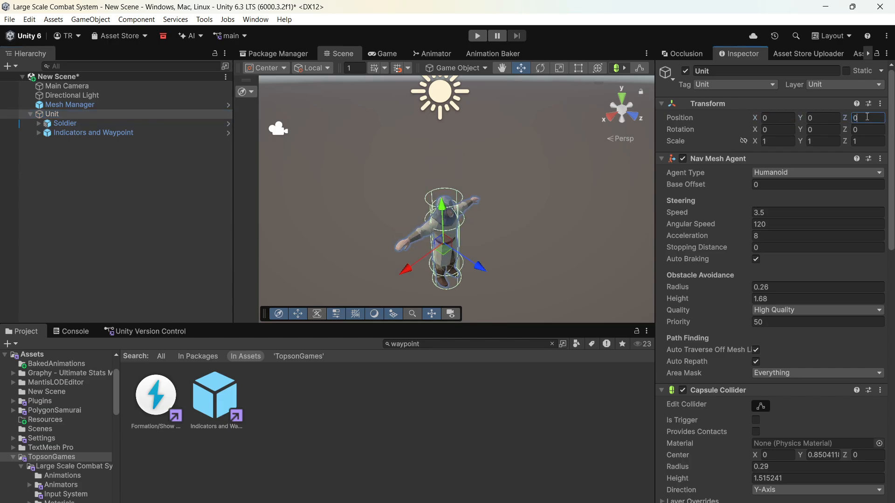
# - Set the Indicators and Waypoint object's position to 0, 0, 0
pyautogui.click(188, 132)
pyautogui.click(779, 148)
pyautogui.write('0')
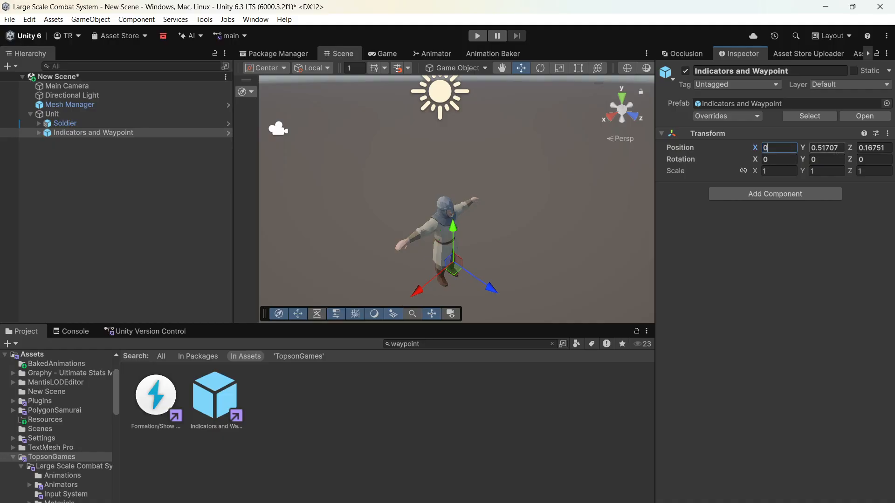
pyautogui.click(826, 148)
pyautogui.write('0')
pyautogui.click(874, 147)
pyautogui.write('0')
# - Assign the Position Indicator, Waypoint, Waypoint Indicator and Waypoint Marker child objects to their matching references in the Unit script
pyautogui.click(70, 115)
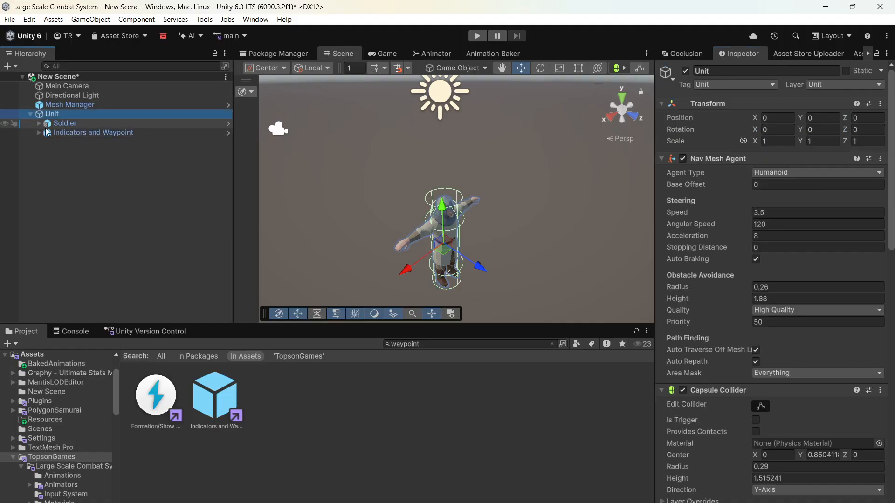
pyautogui.click(39, 132)
pyautogui.scroll(-10, 769, 233)
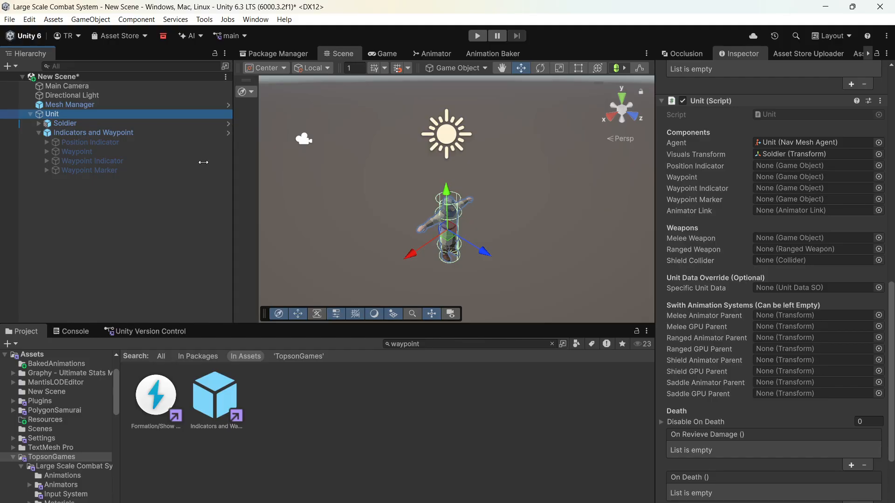
pyautogui.moveTo(73, 142); pyautogui.dragTo(792, 178)
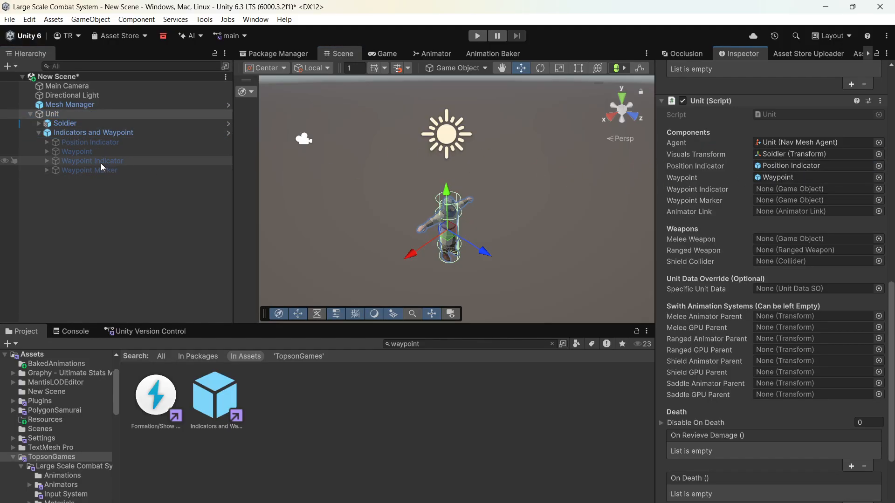
pyautogui.moveTo(93, 163)
pyautogui.mouseDown()
pyautogui.moveTo(609, 200)
pyautogui.moveTo(761, 198)
pyautogui.moveTo(110, 179)
pyautogui.moveTo(795, 201)
pyautogui.mouseUp()
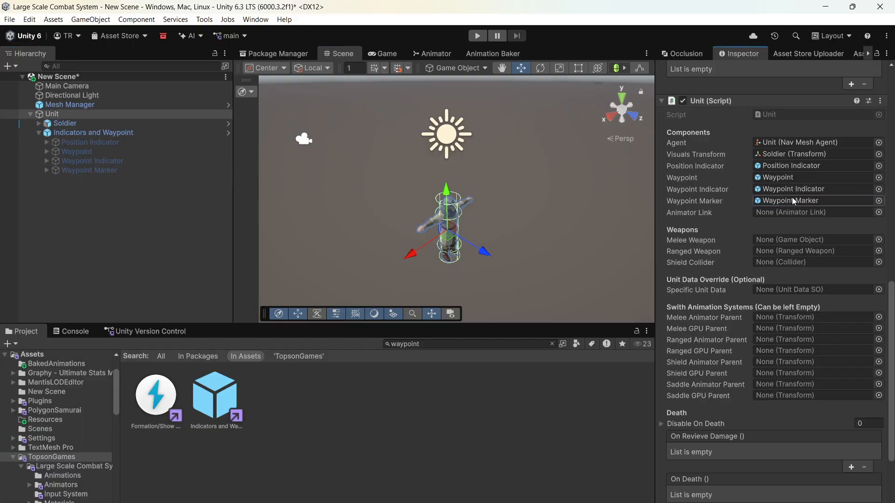
# - Add an Animator Link Mesh component to Unit and assign it to the Unit script's Animator Link reference
pyautogui.scroll(-5, 795, 201)
pyautogui.click(772, 502)
pyautogui.write('a')
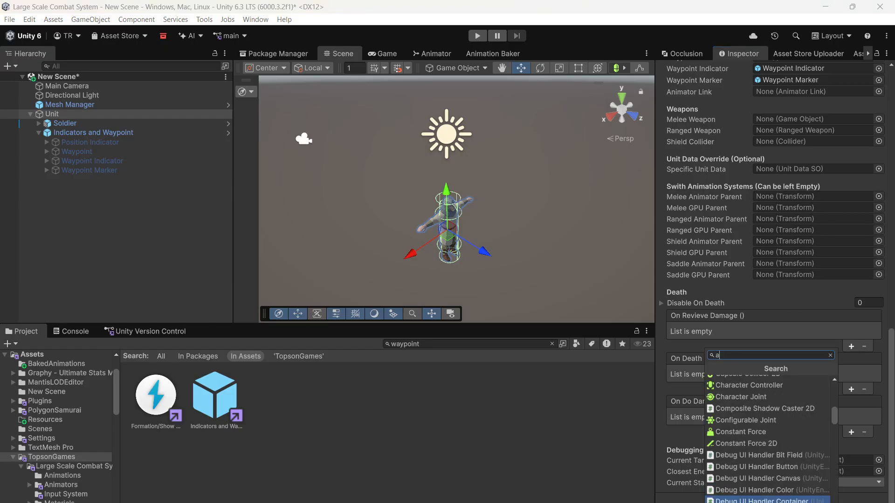
pyautogui.write('nimator link')
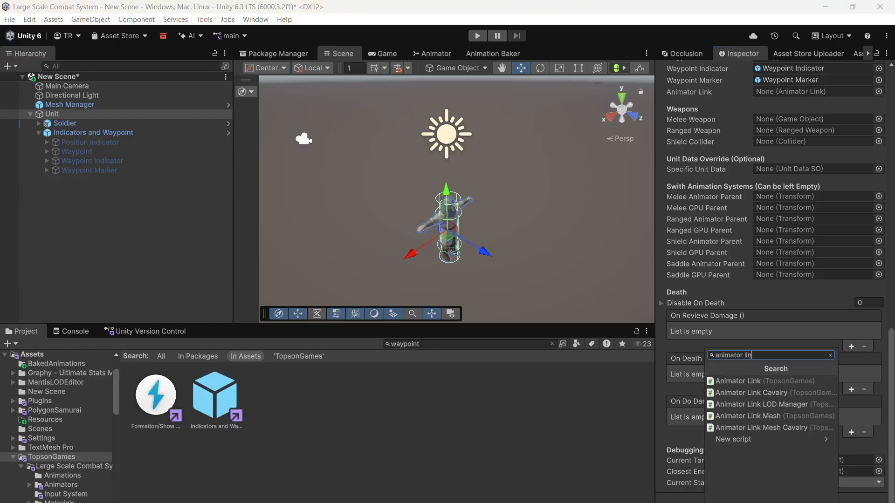
pyautogui.click(749, 418)
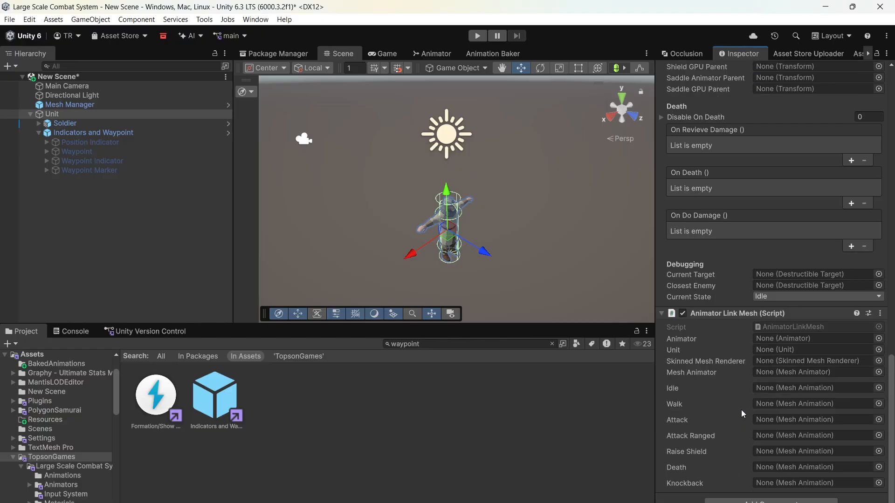
pyautogui.scroll(10, 745, 245)
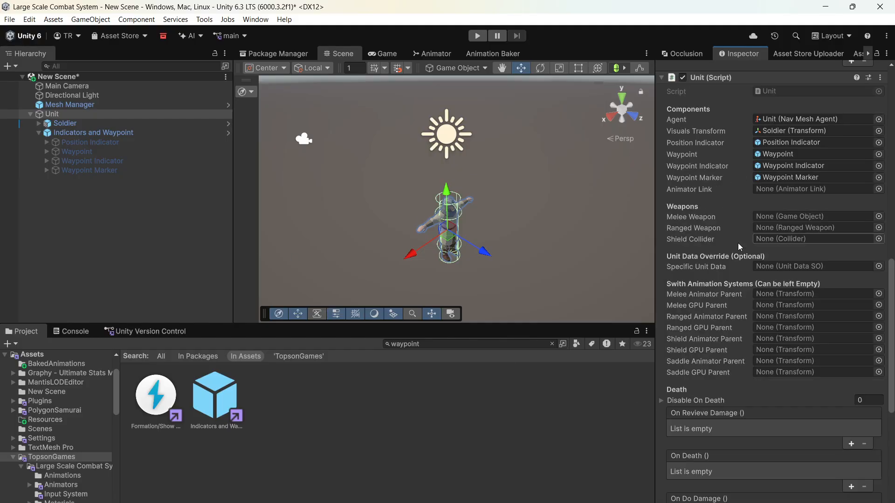
pyautogui.moveTo(90, 114); pyautogui.dragTo(798, 192)
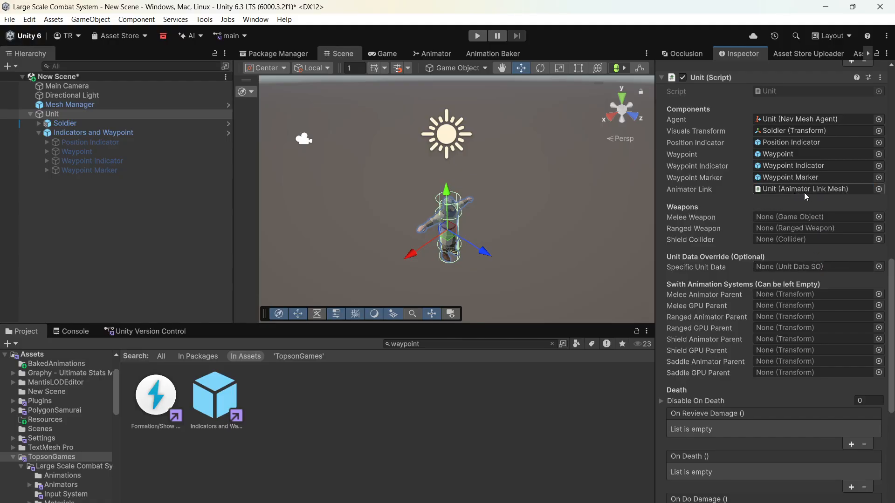
# - In Animator Link Mesh, assign Soldier as the Animator, Unit as the Unit, and char1 as the Skinned Mesh Renderer
pyautogui.scroll(-10, 792, 205)
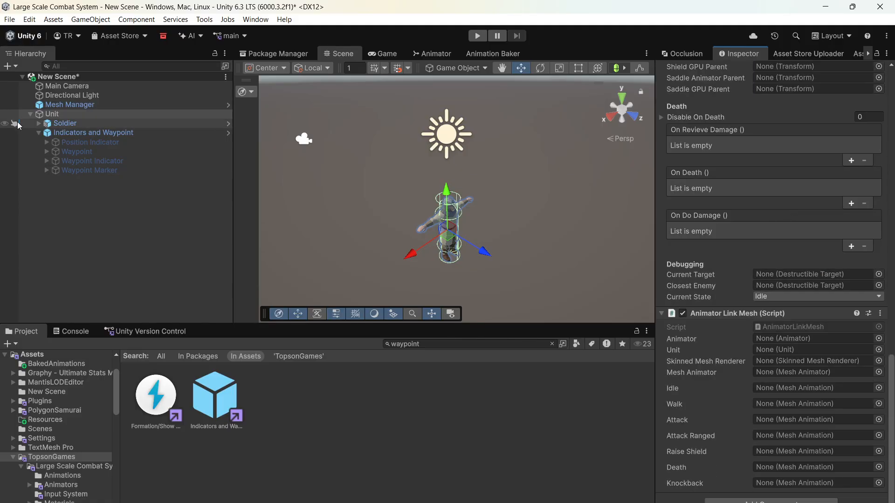
pyautogui.click(39, 123)
pyautogui.moveTo(64, 123); pyautogui.dragTo(780, 342)
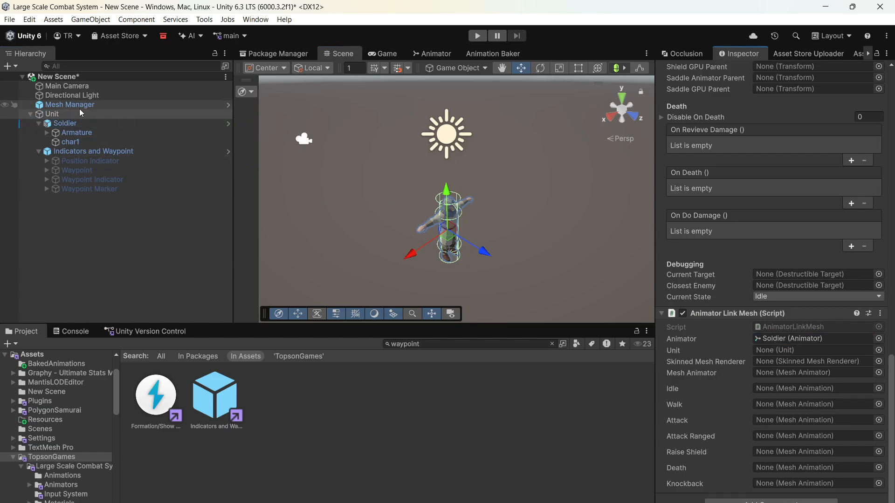
pyautogui.moveTo(775, 338); pyautogui.dragTo(788, 350)
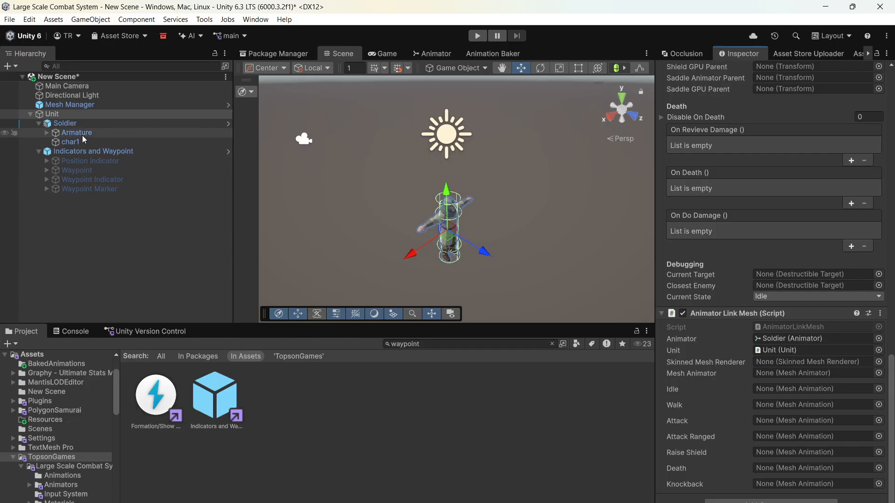
pyautogui.moveTo(71, 142); pyautogui.dragTo(778, 364)
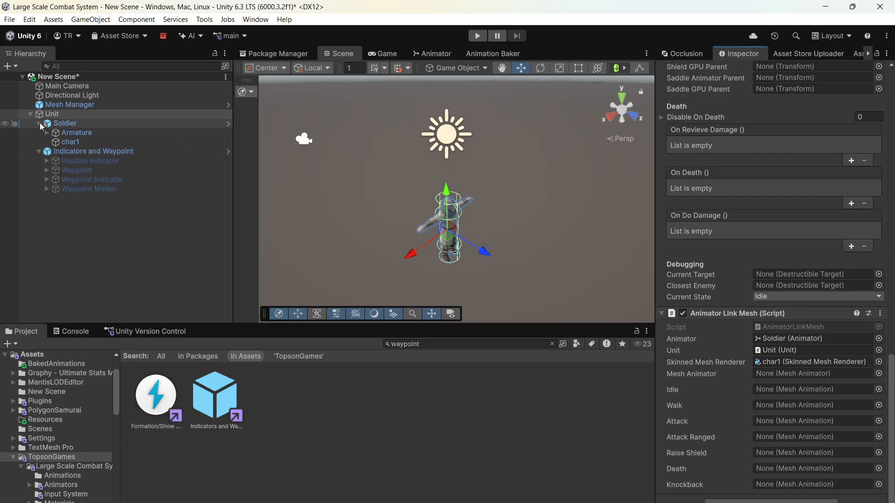
# - Clear the asset search and add the Soldier_MeshAnimated prefab as a child of Soldier
pyautogui.click(552, 345)
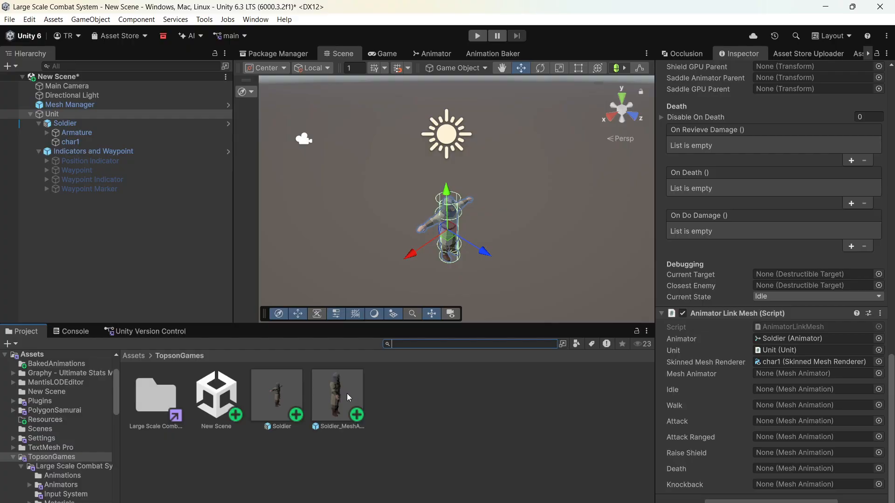
pyautogui.moveTo(342, 396); pyautogui.dragTo(195, 245)
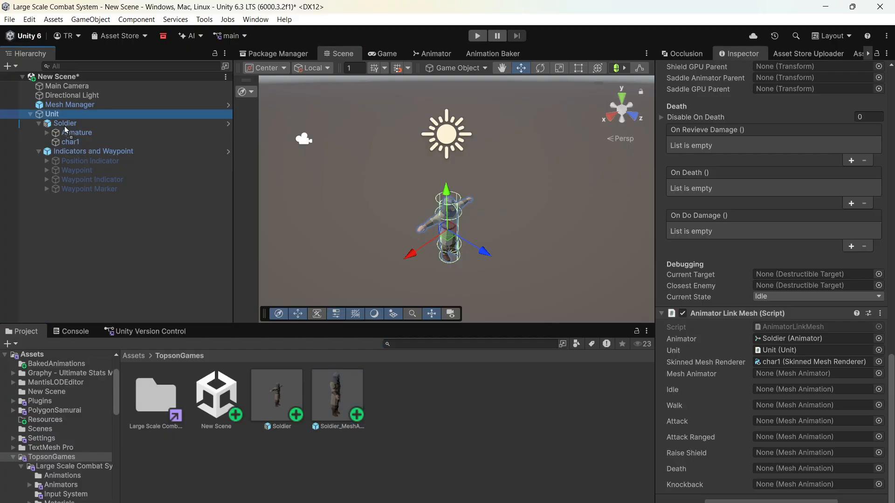
pyautogui.moveTo(64, 126); pyautogui.dragTo(63, 125)
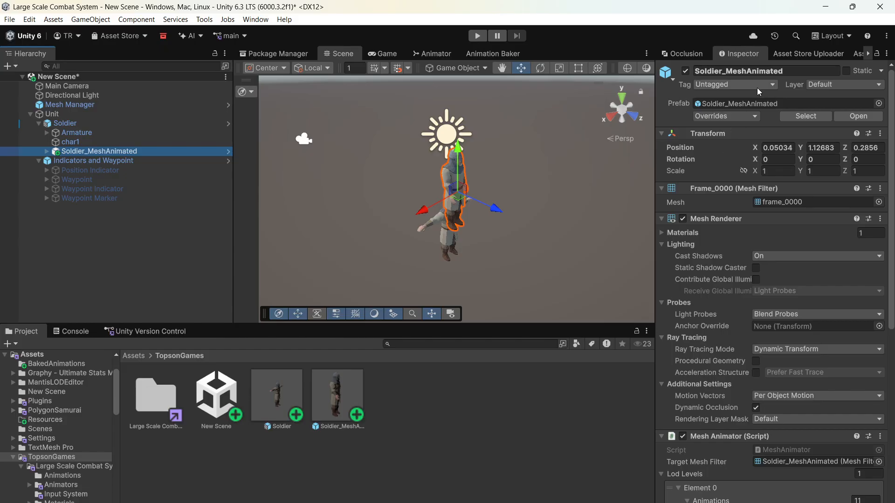
# - Set the Soldier_MeshAnimated object's position to 0, 0, 0
pyautogui.click(777, 148)
pyautogui.write('0')
pyautogui.click(823, 147)
pyautogui.write('0')
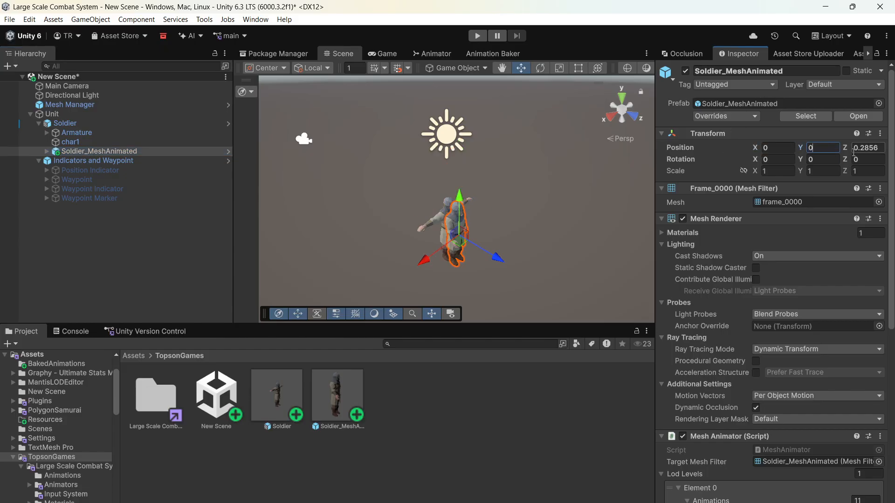
pyautogui.click(854, 148)
pyautogui.write('0')
# - Examine how Soldier_MeshAnimated lines up with the original Soldier model in the scene
pyautogui.doubleClick(130, 150)
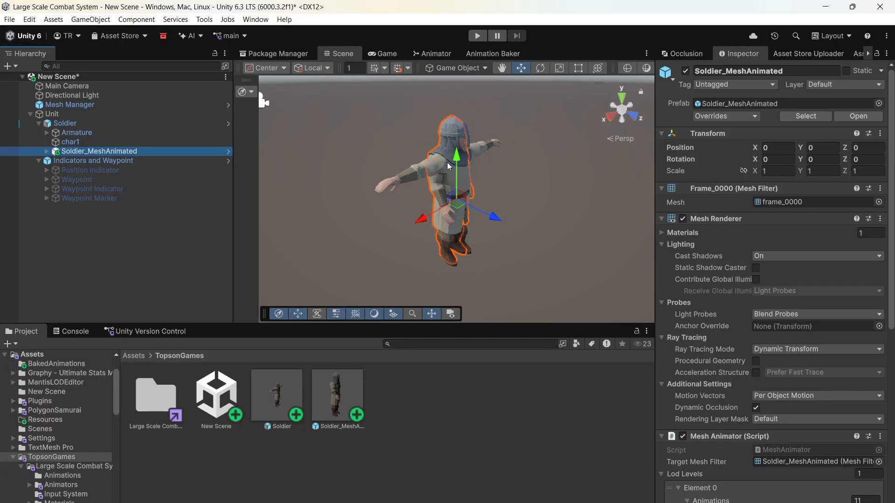
pyautogui.scroll(-3, 449, 167)
pyautogui.scroll(3, 449, 167)
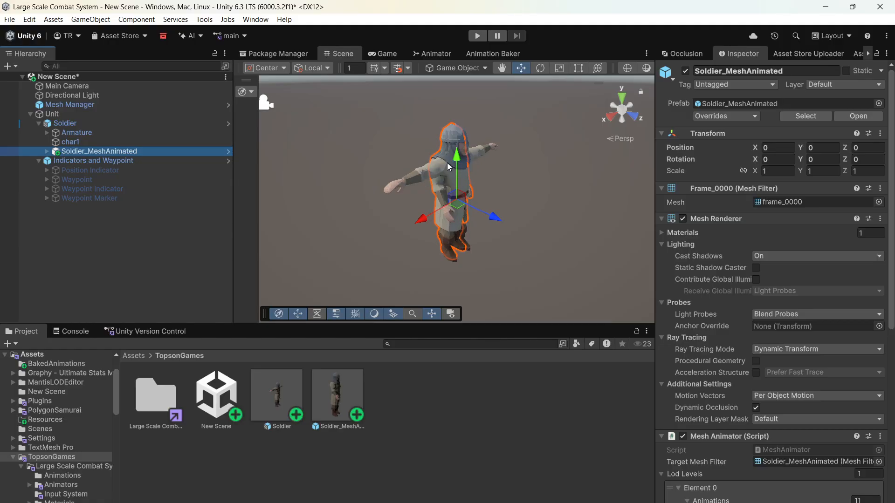
pyautogui.scroll(-5, 449, 166)
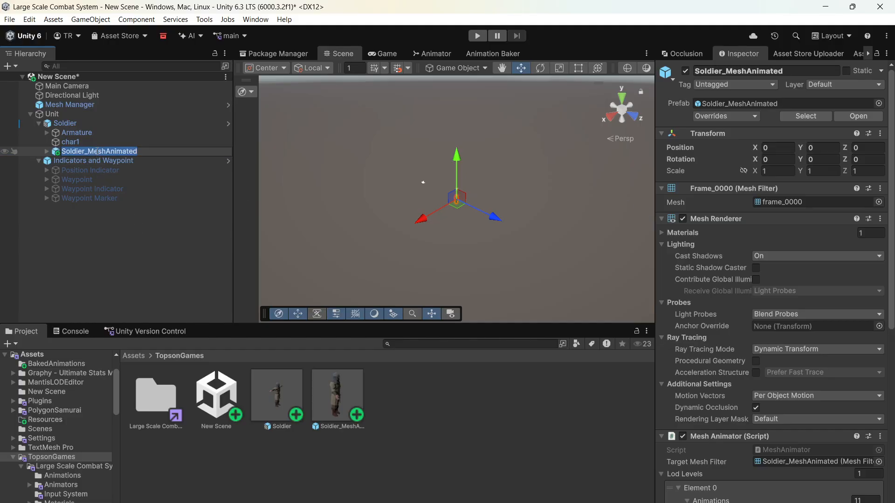
pyautogui.click(131, 171)
pyautogui.click(131, 153)
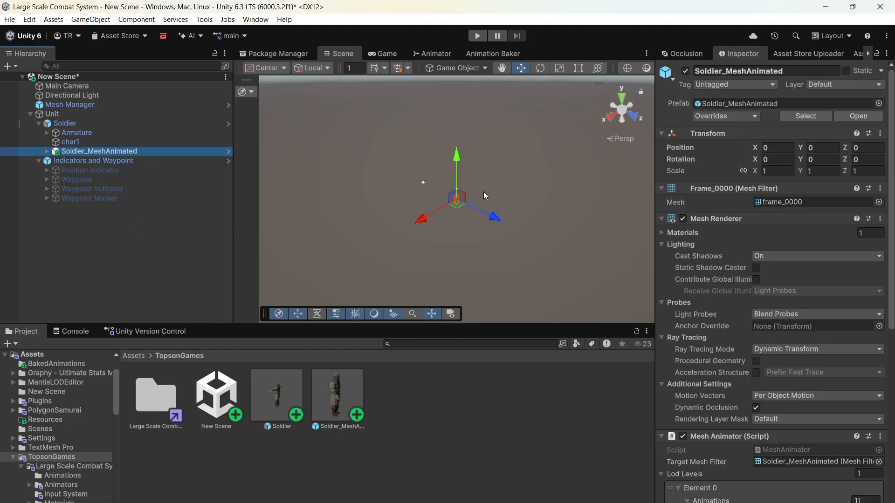
pyautogui.scroll(8, 447, 204)
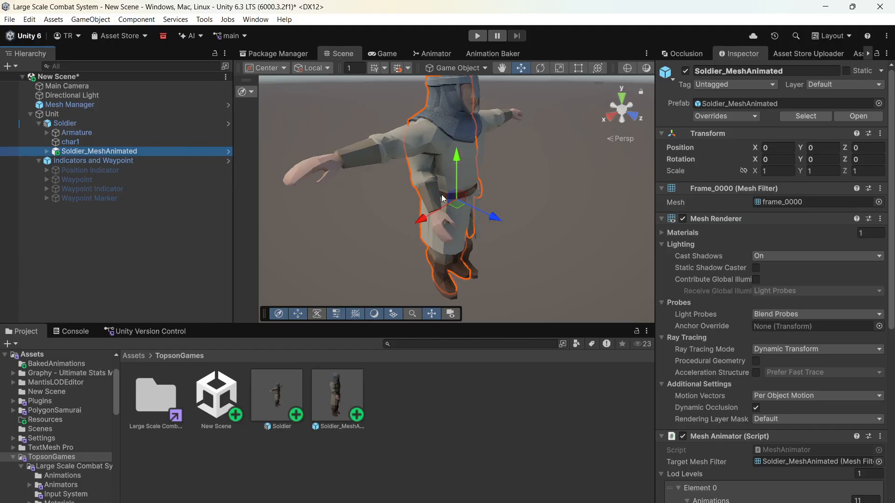
pyautogui.press('f')
# - Assign the Soldier_MeshAnimated child to the Mesh Animator reference of Unit's Animator Link Mesh component
pyautogui.click(71, 133)
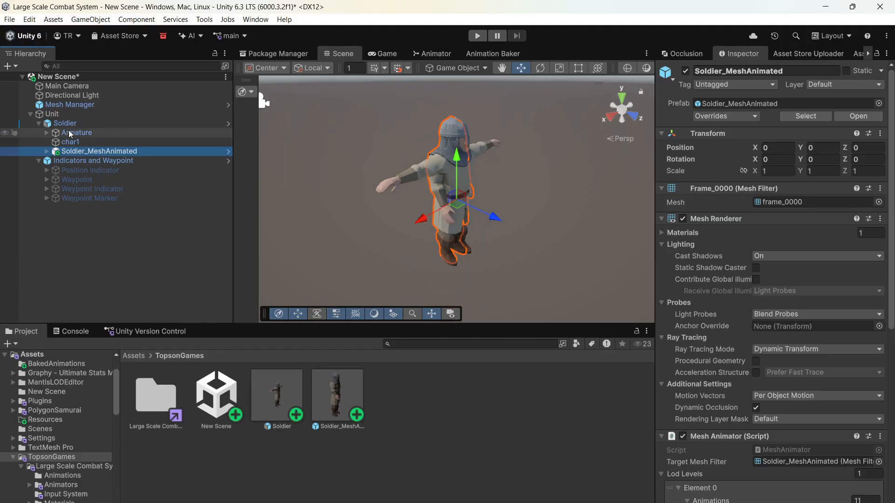
pyautogui.click(65, 124)
pyautogui.click(52, 115)
pyautogui.press('f')
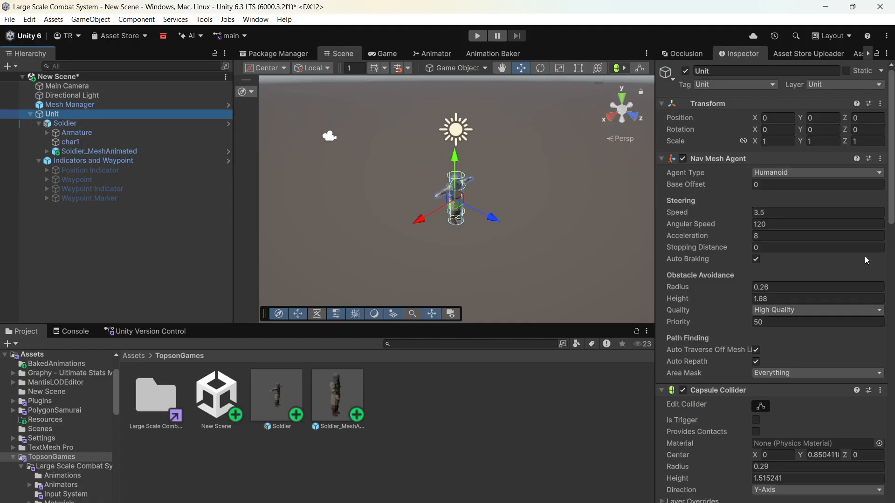
pyautogui.scroll(-10, 848, 267)
pyautogui.scroll(9, 481, 236)
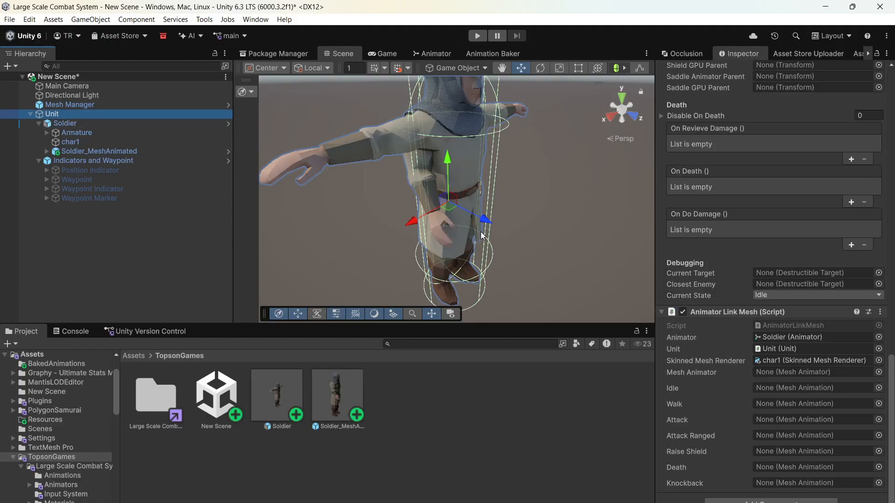
pyautogui.moveTo(118, 151); pyautogui.dragTo(787, 373)
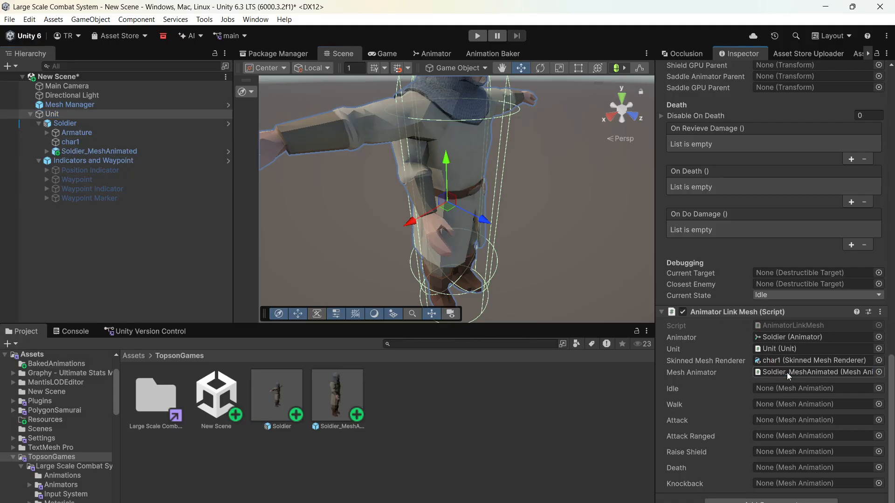
# - Expand the Soldier's Armature hierarchy through the spine and both arms down to the LeftHand and RightHand bones
pyautogui.click(46, 133)
pyautogui.click(55, 142)
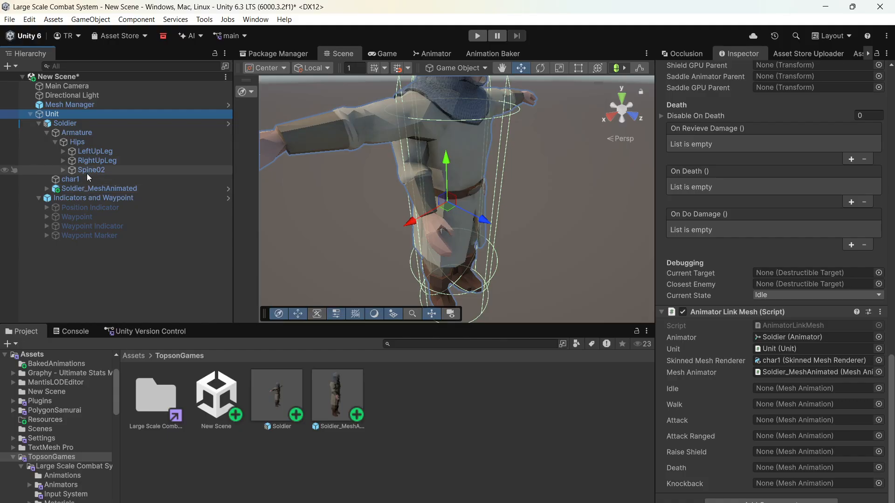
pyautogui.click(63, 170)
pyautogui.click(72, 179)
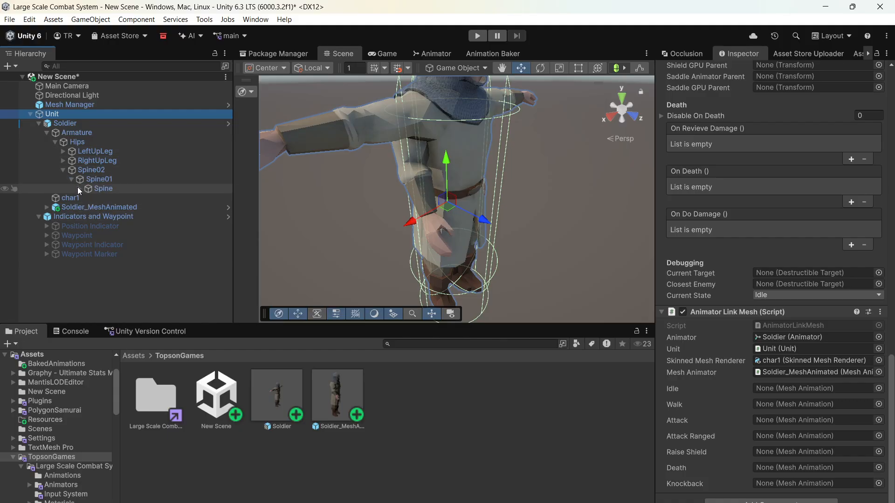
pyautogui.click(80, 189)
pyautogui.click(87, 198)
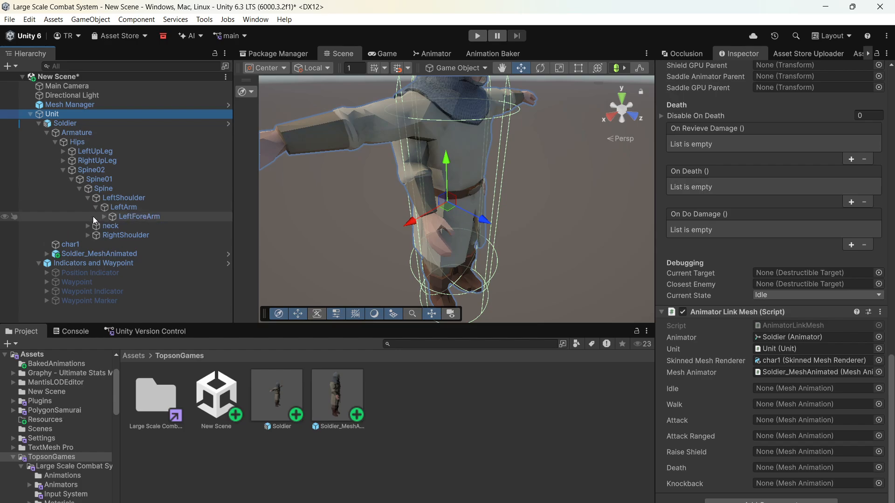
pyautogui.click(87, 235)
pyautogui.click(96, 245)
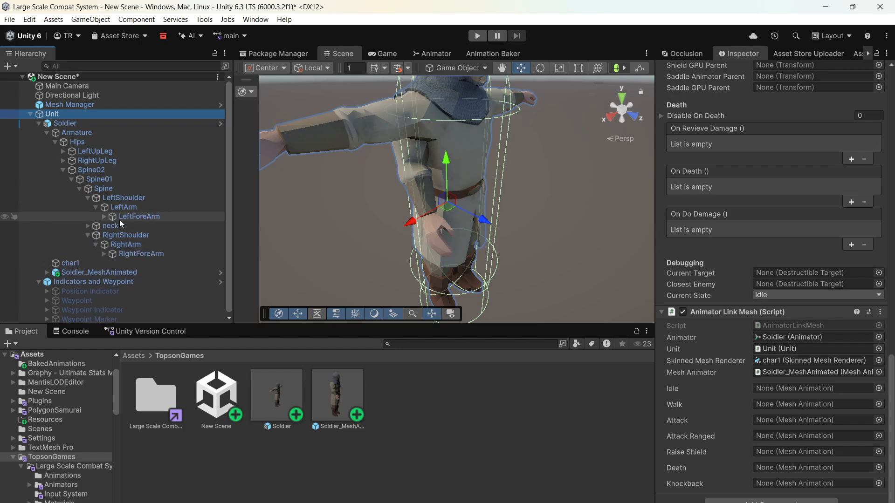
pyautogui.click(103, 217)
pyautogui.click(104, 263)
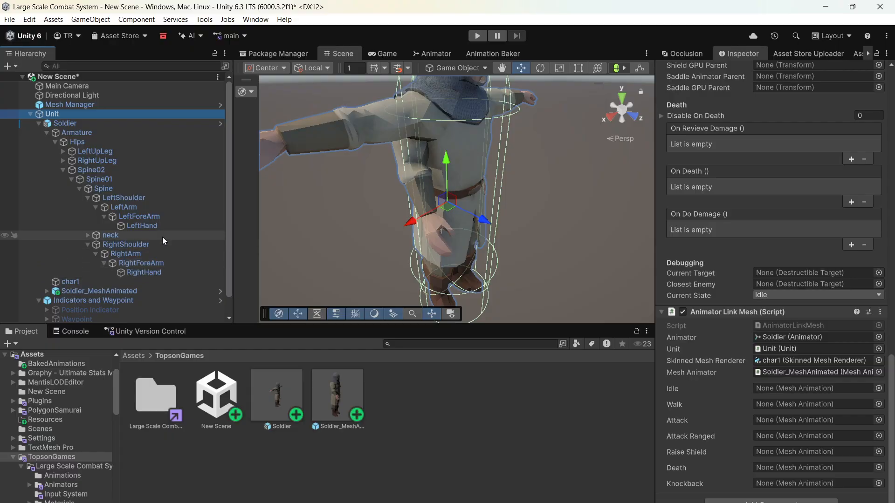
# - Create an empty child object named Bow under the LeftHand bone
pyautogui.click(153, 227)
pyautogui.rightClick(152, 227)
pyautogui.click(212, 278)
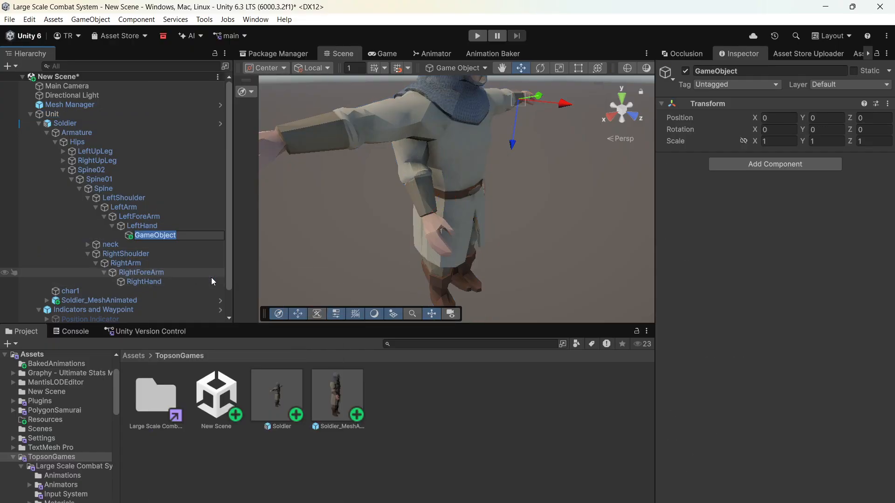
pyautogui.write('Bow')
pyautogui.press('Return')
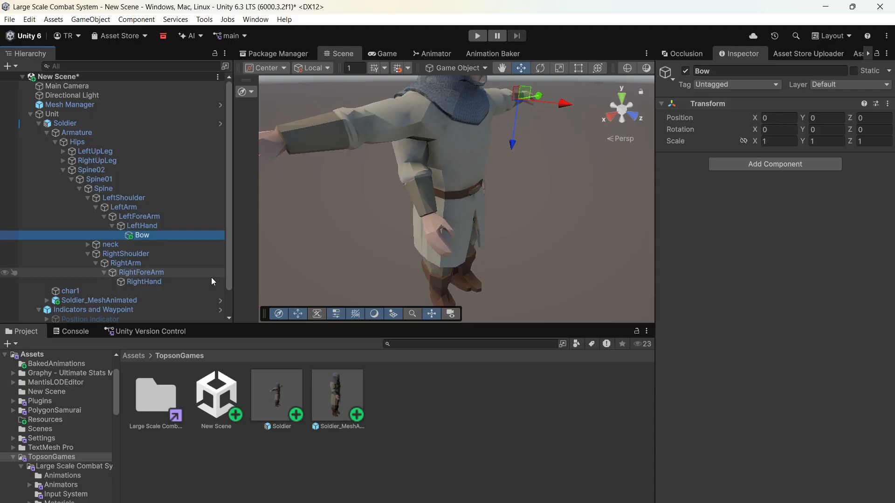
# - Create an empty child object named Sword under the RightHand bone
pyautogui.click(194, 282)
pyautogui.rightClick(174, 282)
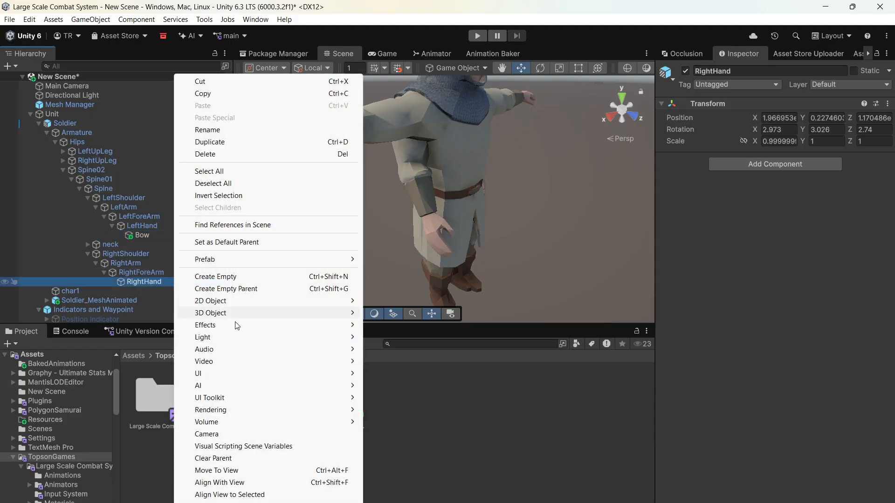
pyautogui.click(221, 277)
pyautogui.write('Sword')
pyautogui.press('Return')
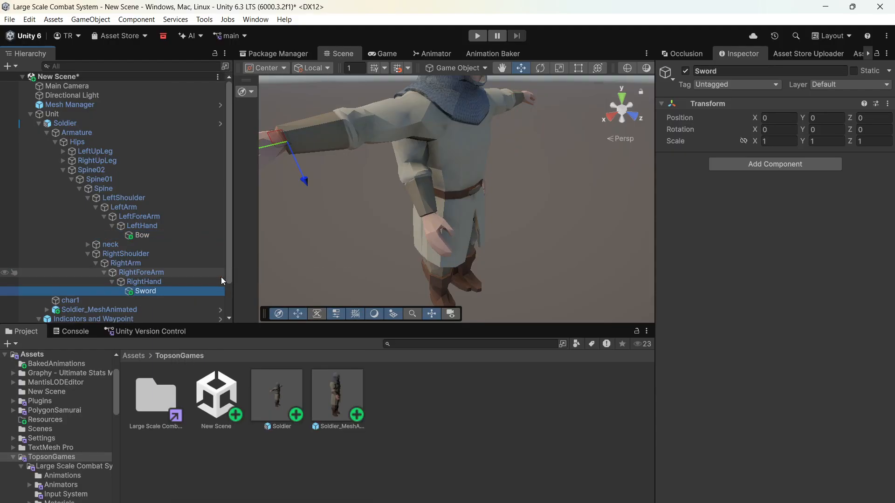
# - Search the project assets for "bow" and add the Bow prefab as a child of LeftHand's empty Bow object
pyautogui.doubleClick(155, 236)
pyautogui.scroll(5, 406, 230)
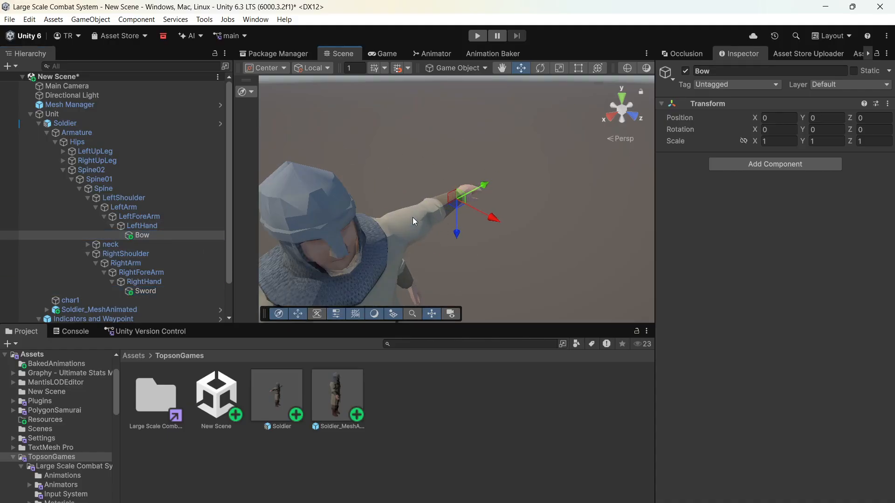
pyautogui.click(410, 343)
pyautogui.write('bow')
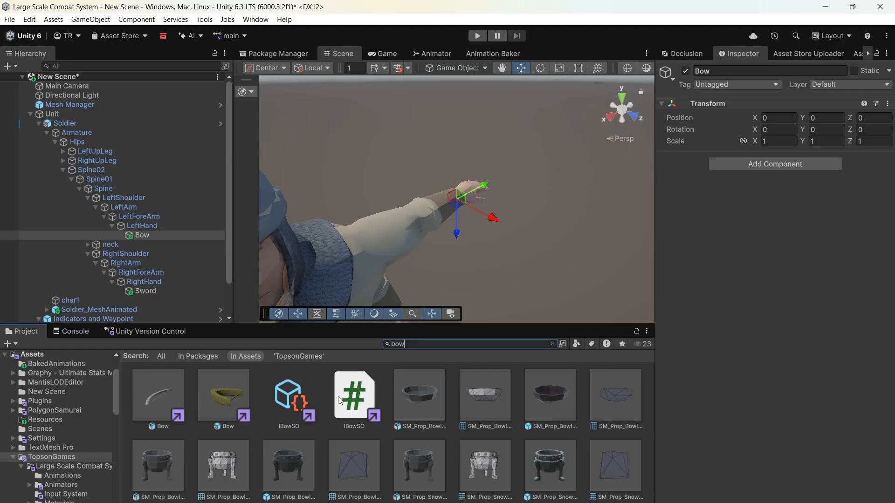
pyautogui.moveTo(221, 395); pyautogui.dragTo(152, 236)
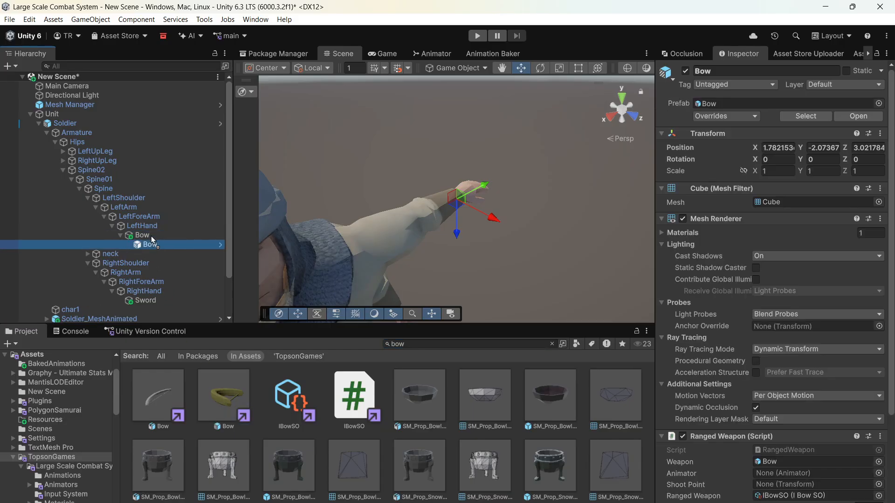
# - Set the Bow prefab's local position to 0, 0, 0 inside LeftHand's empty Bow object
pyautogui.click(778, 148)
pyautogui.write('0')
pyautogui.click(822, 147)
pyautogui.write('0')
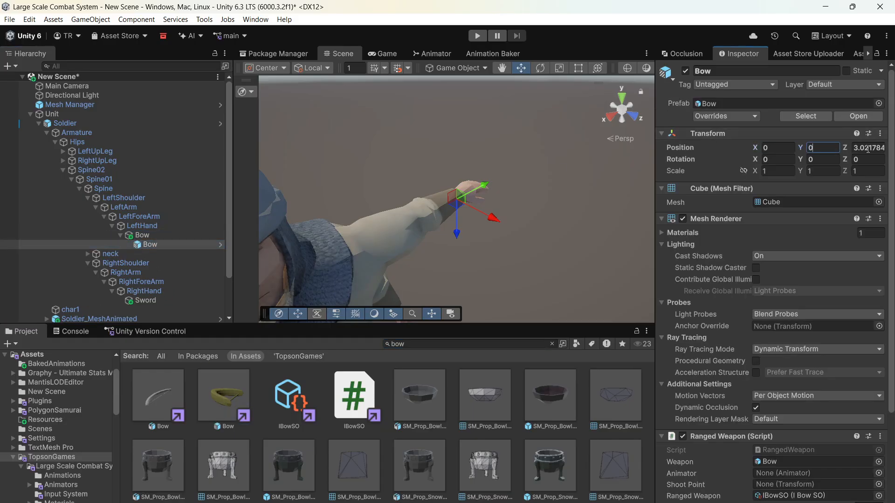
pyautogui.click(866, 148)
pyautogui.scroll(-6, 464, 217)
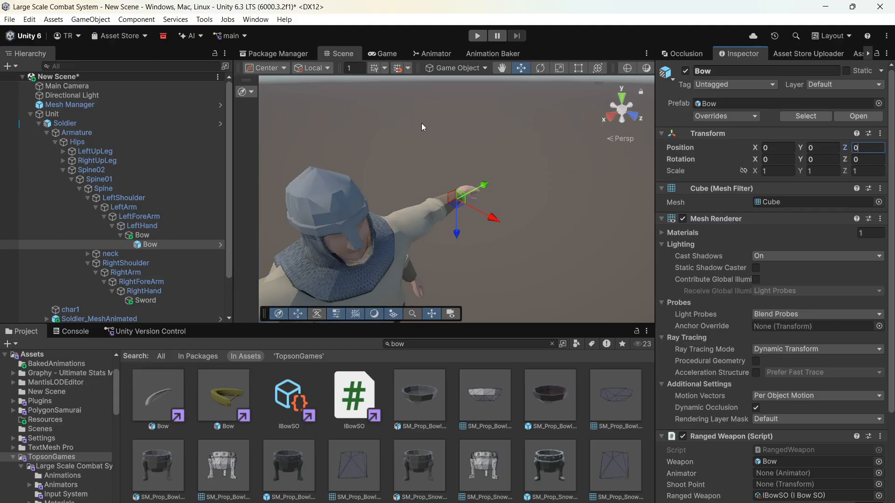
# - Scale the Bow prefab up uniformly, setting its X, Y and Z scale to 500
pyautogui.click(597, 69)
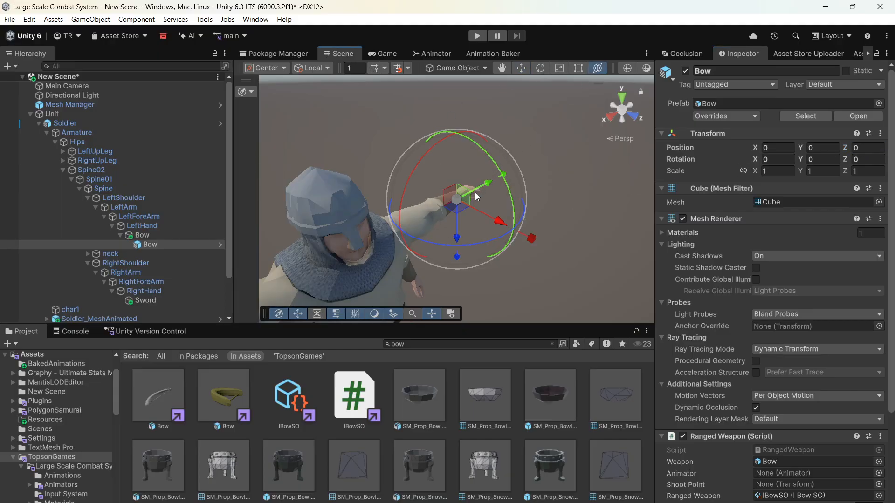
pyautogui.moveTo(455, 203); pyautogui.dragTo(858, 47)
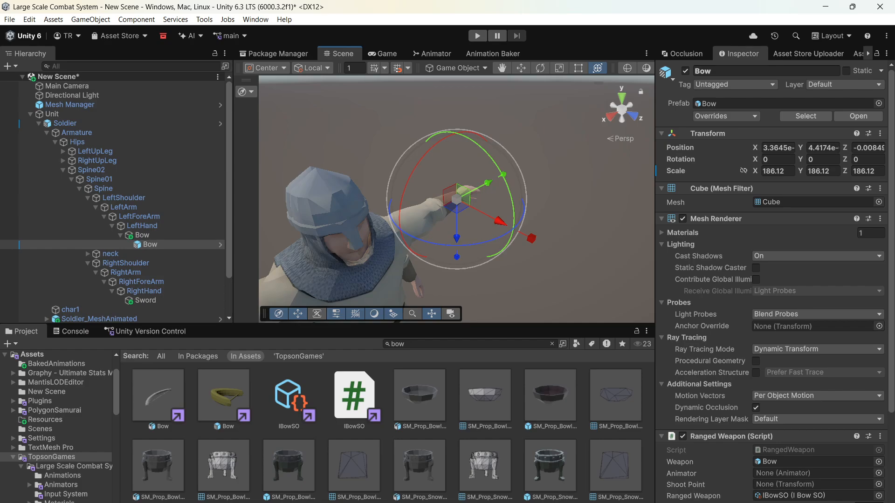
pyautogui.click(773, 171)
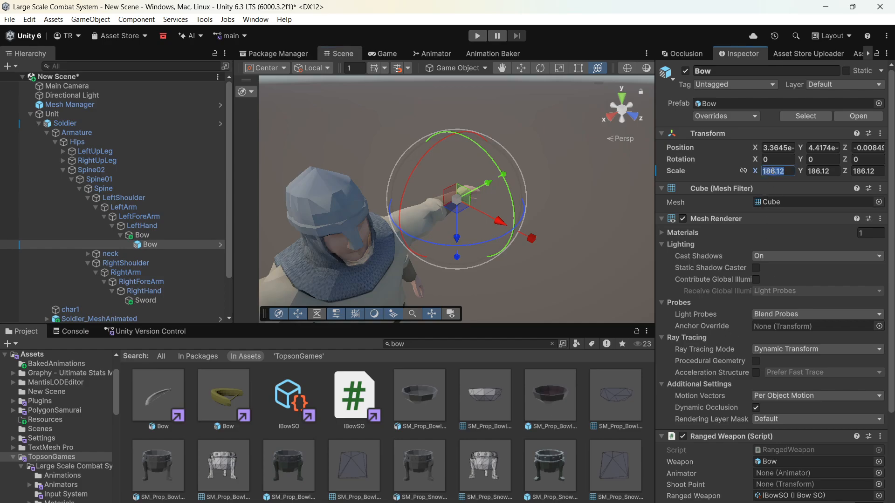
pyautogui.click(810, 171)
pyautogui.write('500')
pyautogui.press('Tab')
pyautogui.write('500')
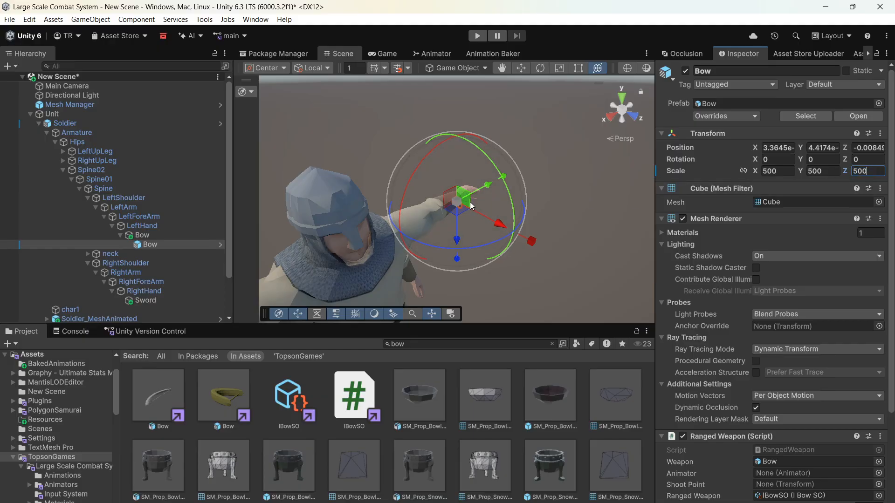
# - Enlarge the Bow prefab freehand along its axes to a scale of about 10816, 1455 and 2574
pyautogui.moveTo(472, 205); pyautogui.dragTo(499, 123)
pyautogui.scroll(-4, 499, 125)
pyautogui.moveTo(534, 241); pyautogui.dragTo(715, 273)
pyautogui.moveTo(457, 260); pyautogui.dragTo(457, 276)
pyautogui.scroll(4, 459, 195)
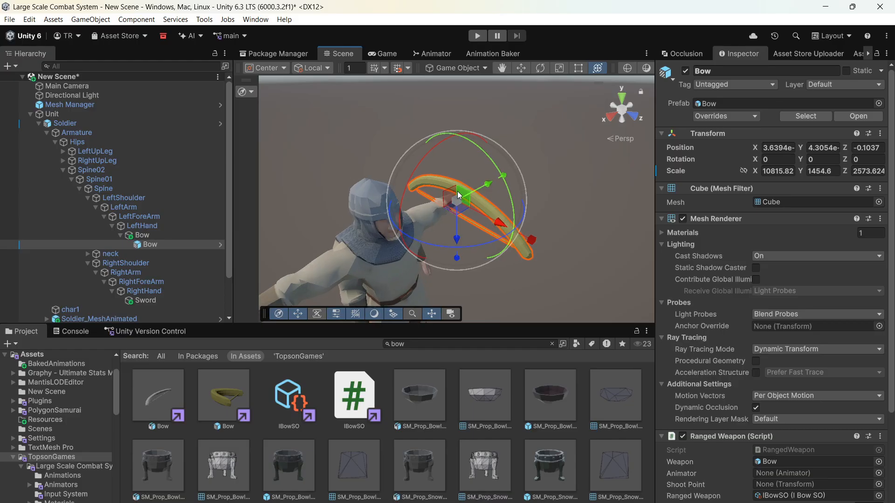
# - Undo the freehand move of the Bow prefab and reset its local position to 0, 0, 0
pyautogui.moveTo(451, 198); pyautogui.dragTo(460, 201)
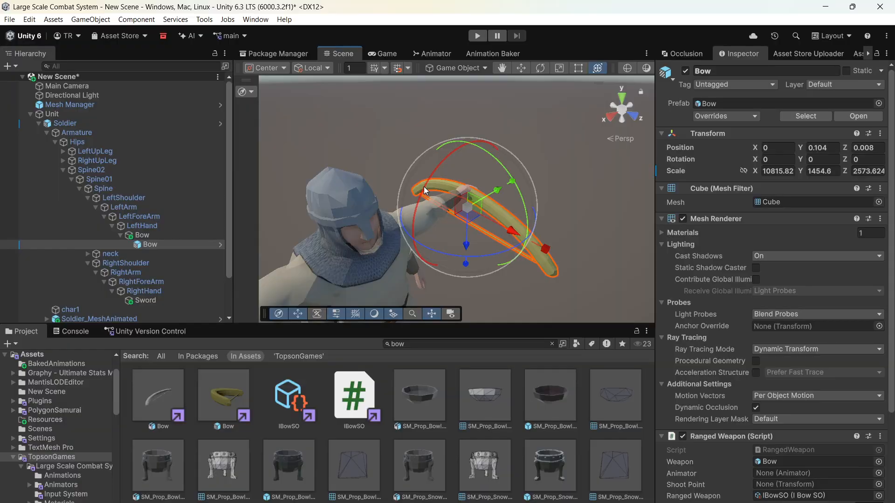
pyautogui.hotkey('ctrl', 'z')
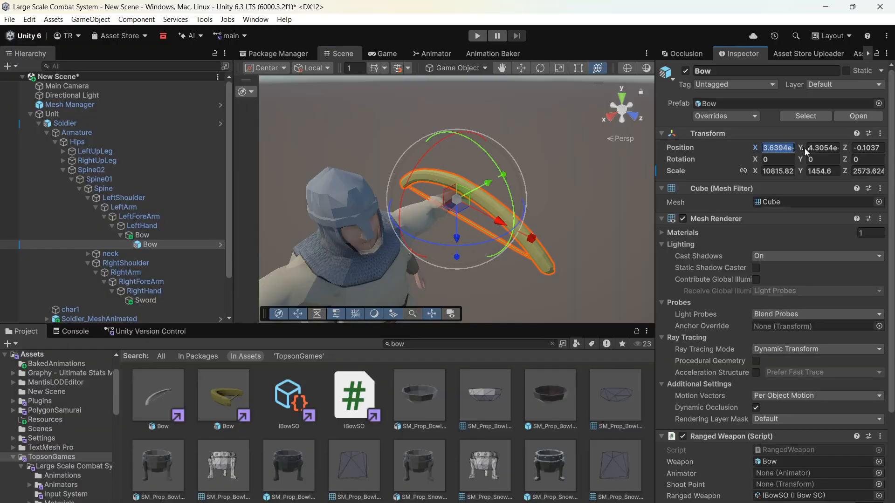
pyautogui.write('0')
pyautogui.press('Tab')
pyautogui.write('0')
pyautogui.press('Tab')
pyautogui.write('0')
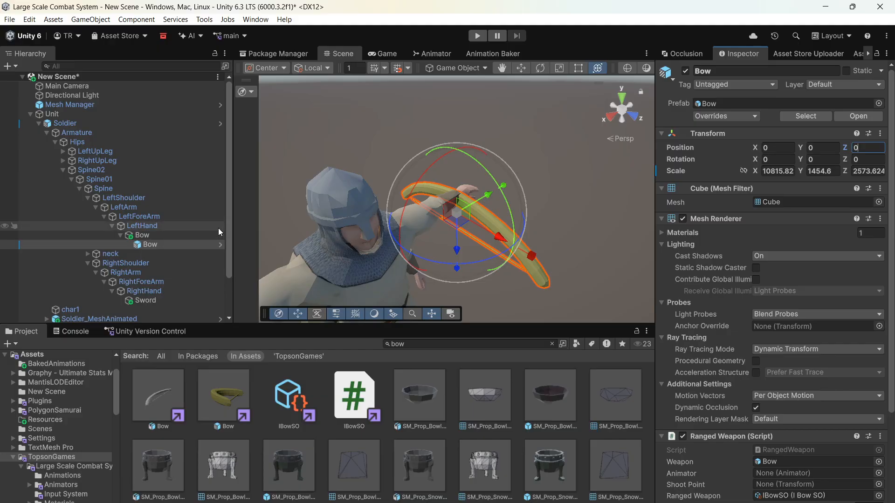
# - Rotate LeftHand's empty Bow object about 78.4 degrees on X and move it to about Y 0.116, Z 0.009
pyautogui.click(201, 236)
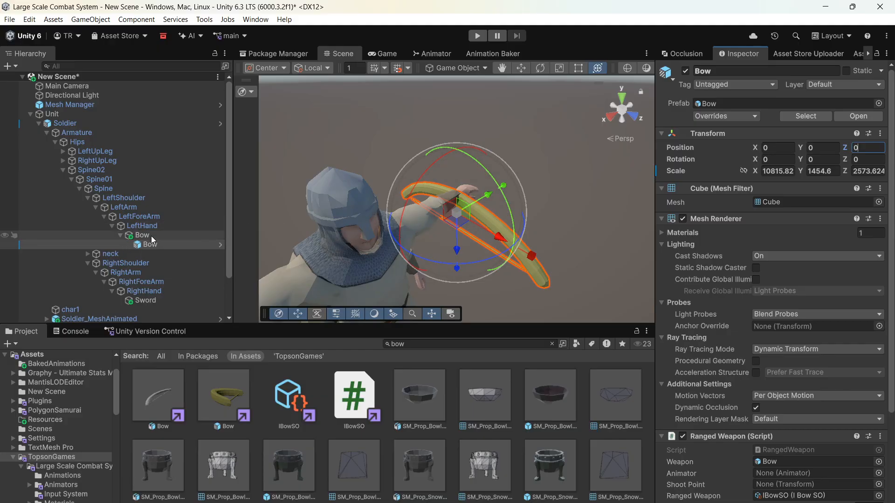
pyautogui.moveTo(407, 198); pyautogui.dragTo(627, 126)
pyautogui.moveTo(445, 217)
pyautogui.mouseDown()
pyautogui.moveTo(420, 178)
pyautogui.moveTo(433, 156)
pyautogui.moveTo(444, 201)
pyautogui.mouseUp()
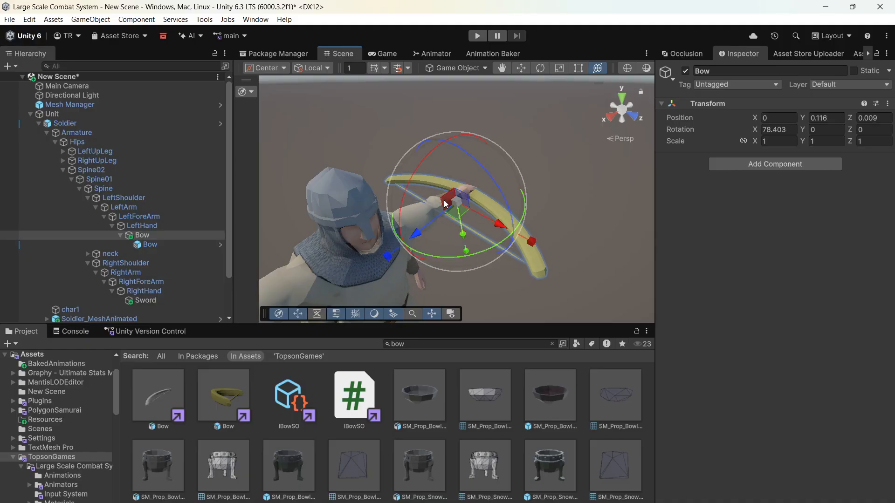
# - Check the Bow prefab's Ranged Weapon settings and create an empty child object named ShootPoint under Unit
pyautogui.click(174, 246)
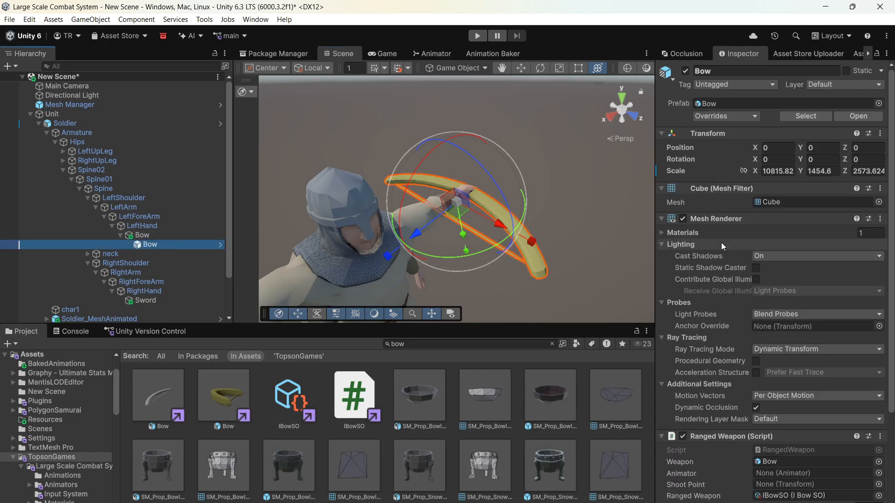
pyautogui.scroll(-4, 721, 243)
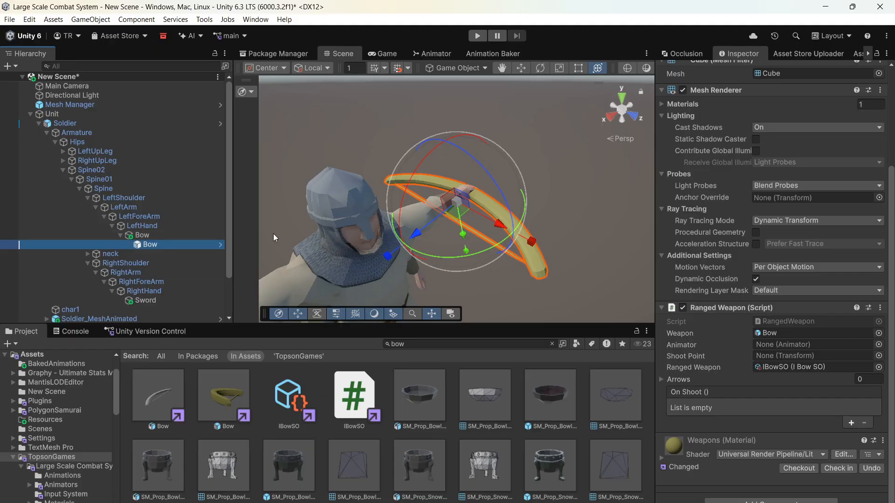
pyautogui.click(57, 114)
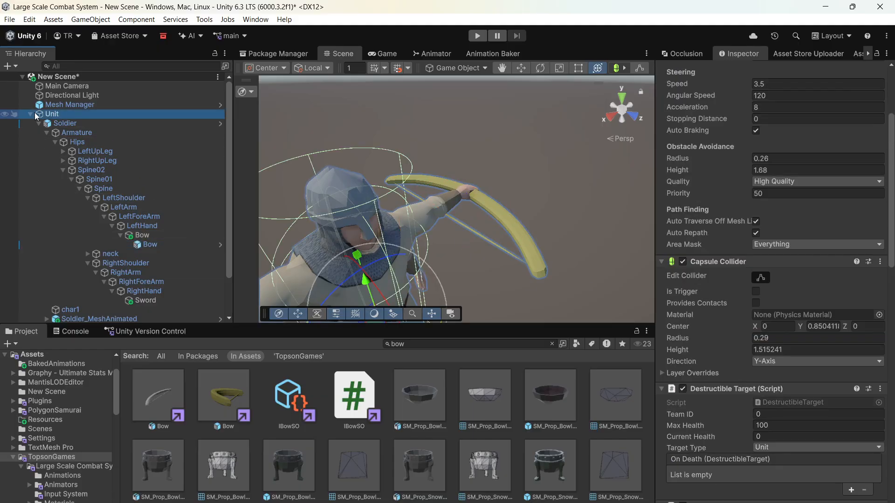
pyautogui.rightClick(47, 115)
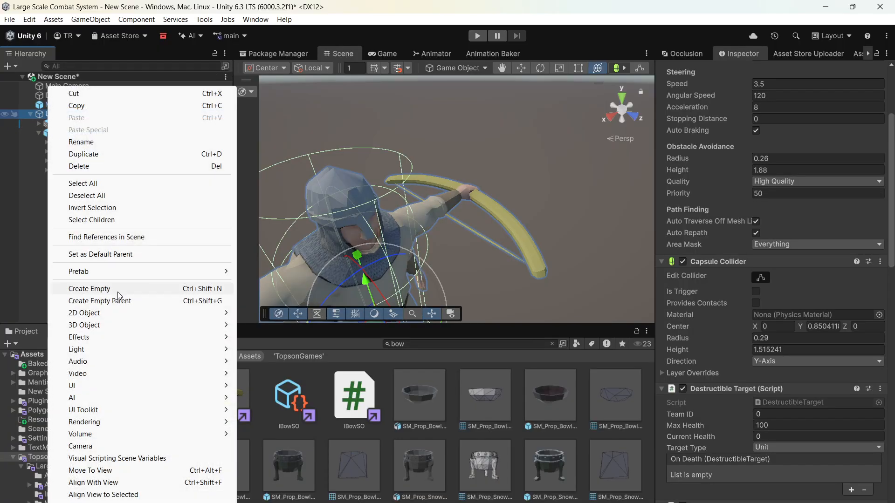
pyautogui.click(124, 289)
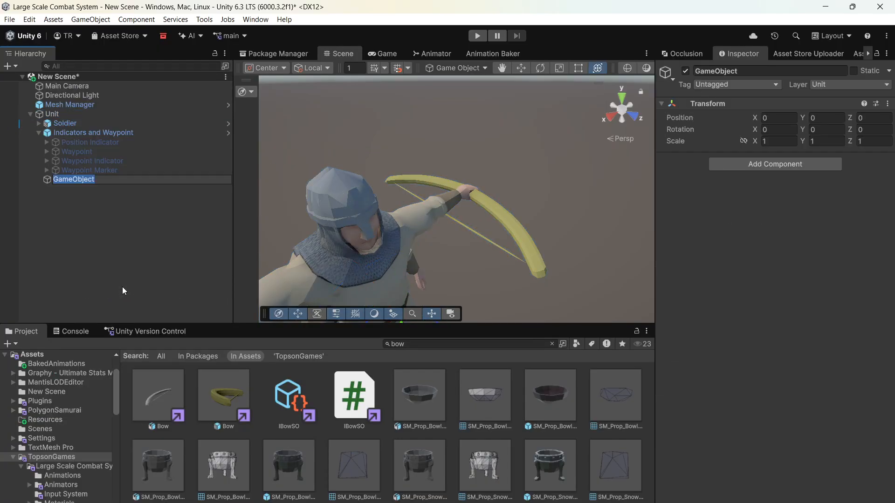
pyautogui.write('Bul')
pyautogui.press('BackSpace')
pyautogui.press('BackSpace')
pyautogui.press('BackSpace')
pyautogui.write('ShootPoint')
pyautogui.press('Return')
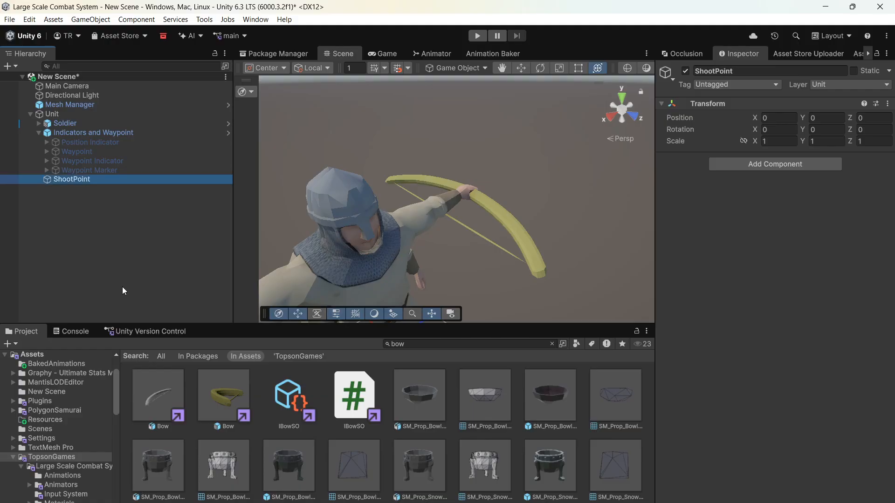
# - Move ShootPoint in front of the Soldier to about Y 1.729, Z 0.732 and tilt it to about -32.7 degrees on X
pyautogui.press('f')
pyautogui.moveTo(371, 233); pyautogui.dragTo(423, 187, button='right')
pyautogui.press('f')
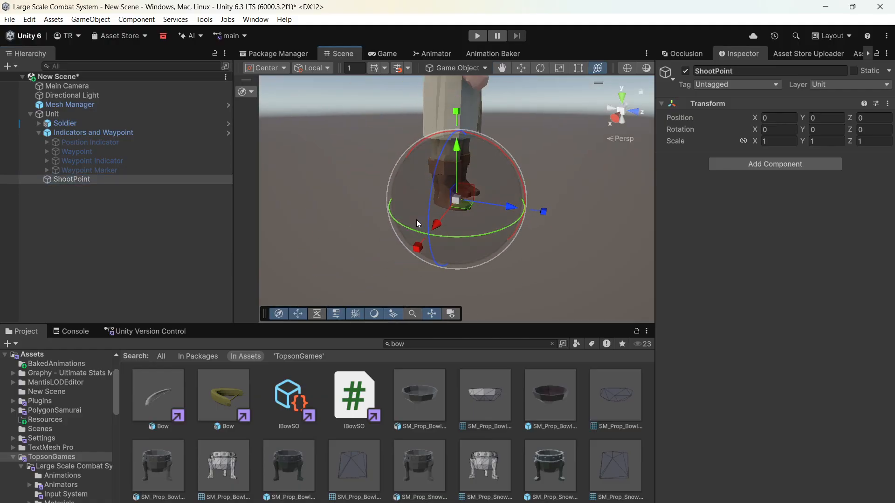
pyautogui.moveTo(416, 220); pyautogui.dragTo(471, 177, button='right')
pyautogui.scroll(-5, 471, 177)
pyautogui.moveTo(468, 191); pyautogui.dragTo(460, 209, button='middle')
pyautogui.moveTo(430, 230); pyautogui.dragTo(464, 128)
pyautogui.press('e')
pyautogui.moveTo(508, 108); pyautogui.dragTo(472, 85)
pyautogui.moveTo(448, 155); pyautogui.dragTo(463, 139)
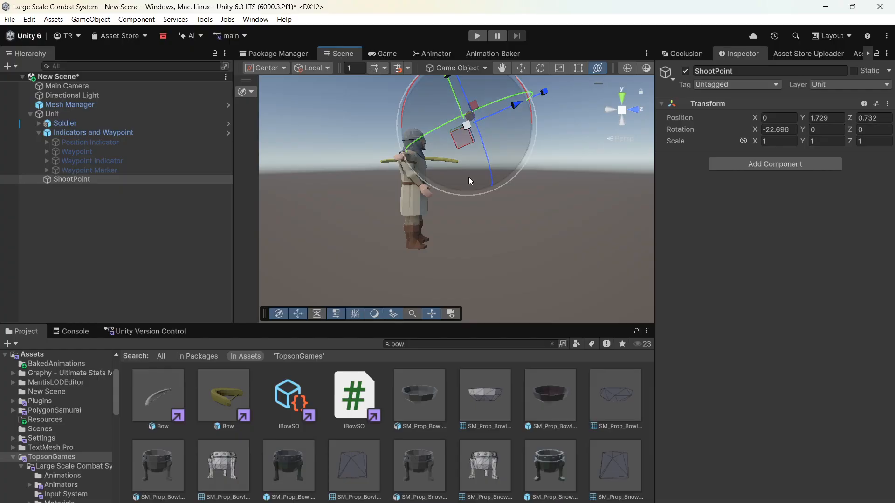
pyautogui.moveTo(533, 113); pyautogui.dragTo(515, 90)
# - Search the project assets for "arrow", add the Arrow prefab under ShootPoint and duplicate it to make ten arrows
pyautogui.click(428, 344)
pyautogui.write('arrow')
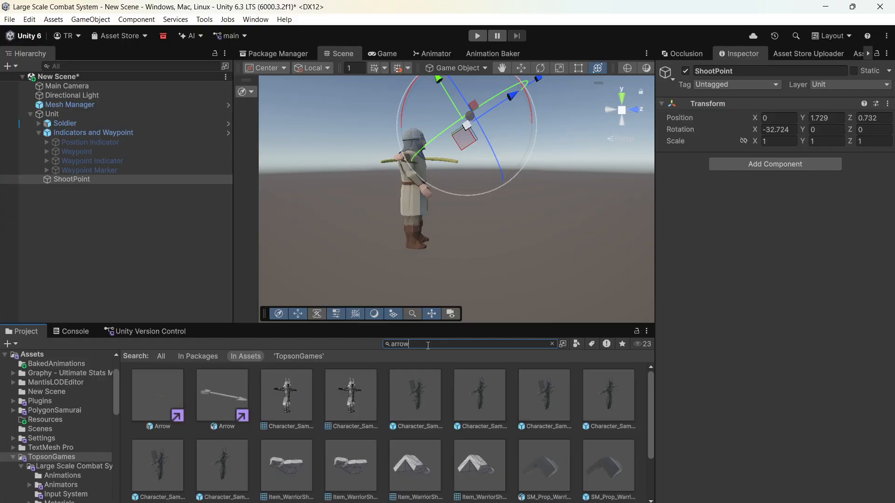
pyautogui.moveTo(217, 391); pyautogui.dragTo(105, 178)
pyautogui.hotkey('ctrl', 'd')
pyautogui.hotkey('ctrl', 'd')
pyautogui.hotkey('ctrl', 'd')
pyautogui.hotkey('ctrl', 'd')
pyautogui.hotkey('ctrl', 'd')
pyautogui.hotkey('ctrl', 'd')
pyautogui.hotkey('ctrl', 'd')
pyautogui.hotkey('ctrl', 'd')
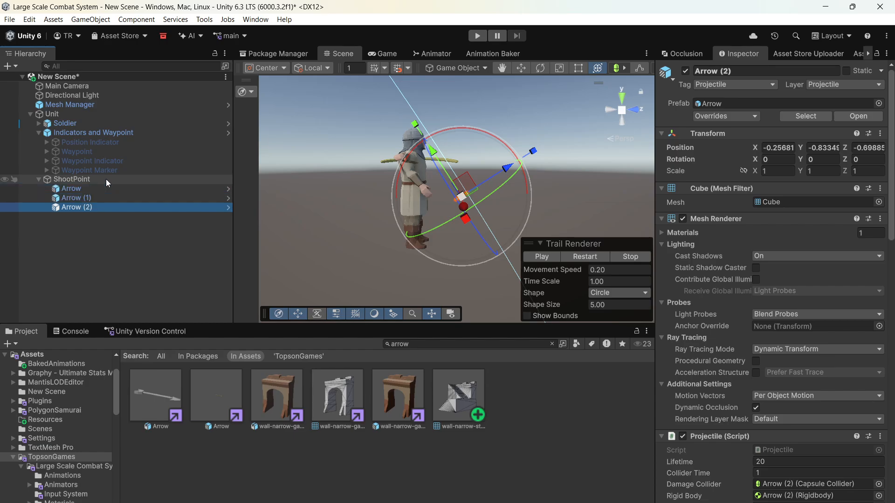
pyautogui.hotkey('ctrl', 'd')
pyautogui.hotkey('ctrl', 'd')
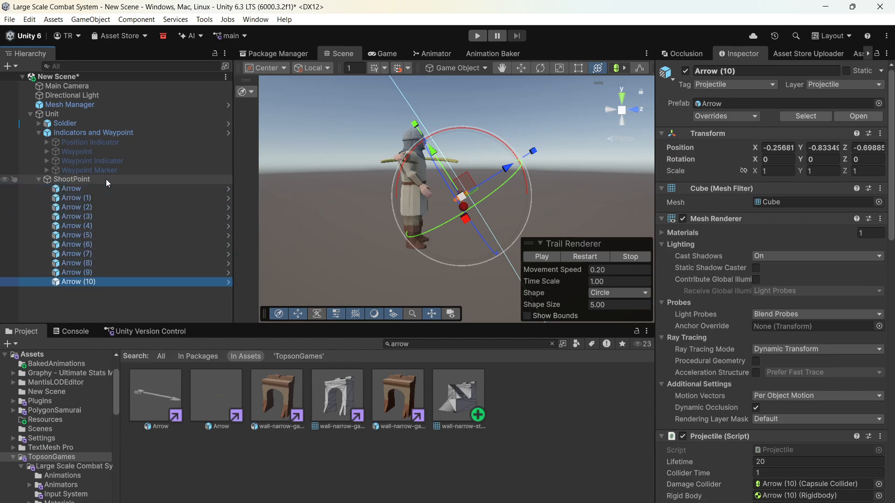
pyautogui.press('Delete')
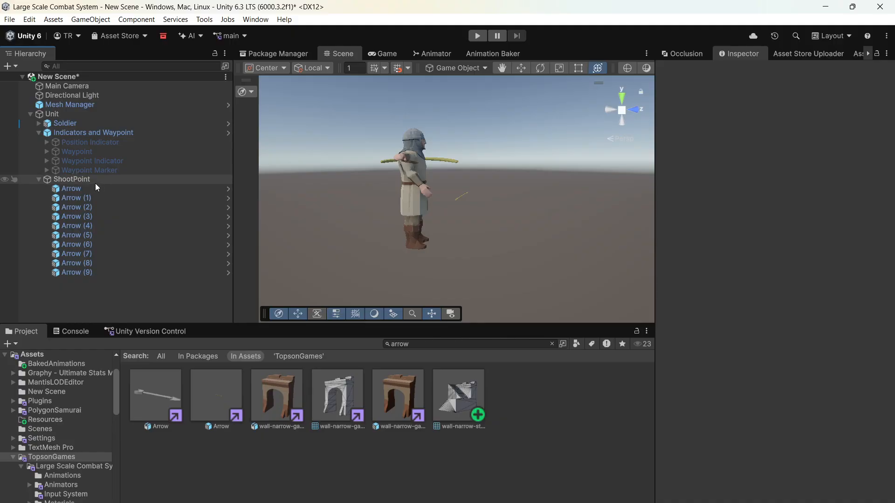
# - Set the local position of all ten arrows under ShootPoint to 0, 0, 0 and deactivate them
pyautogui.click(90, 189)
pyautogui.keyDown('shift'); pyautogui.click(98, 271); pyautogui.keyUp('shift')
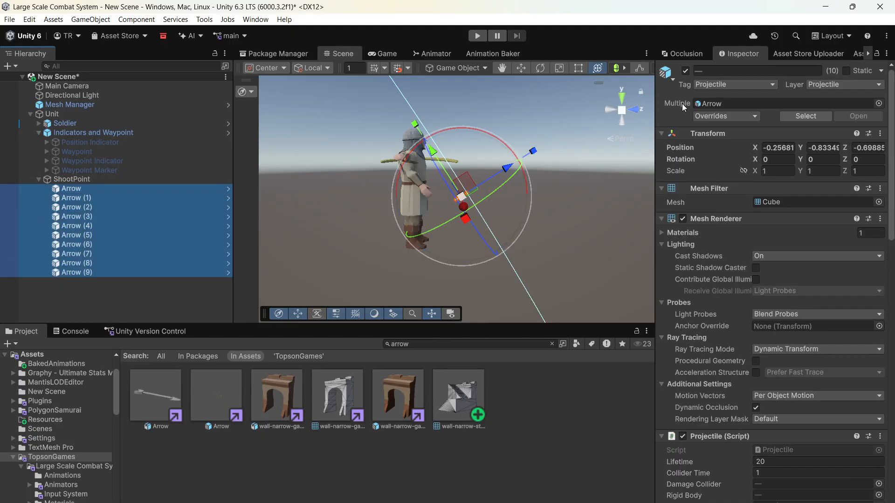
pyautogui.click(778, 147)
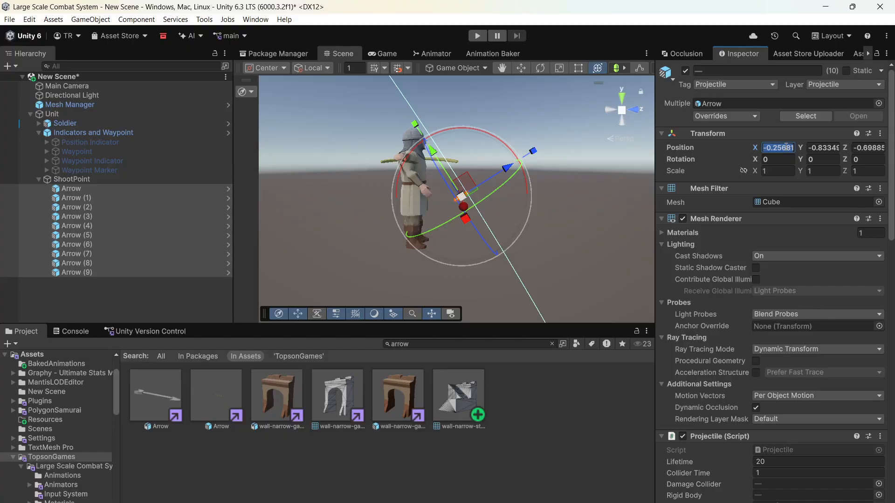
pyautogui.write('0')
pyautogui.click(811, 148)
pyautogui.write('0')
pyautogui.click(867, 147)
pyautogui.write('0')
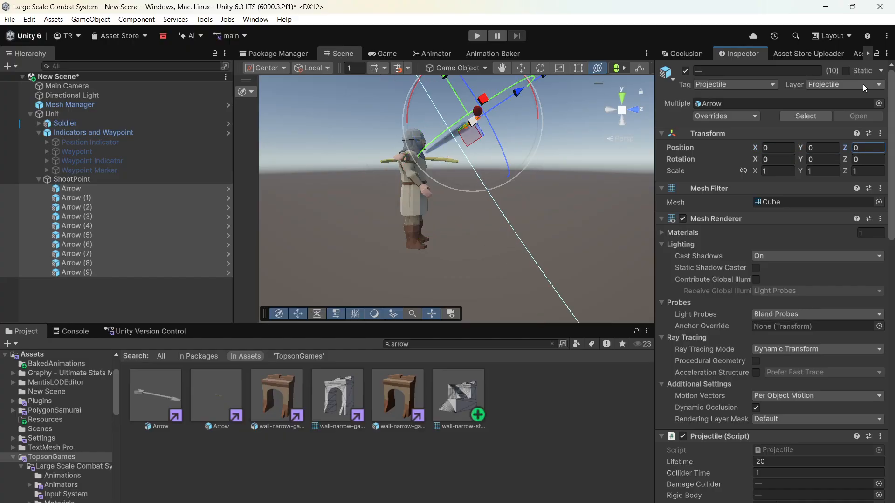
pyautogui.click(875, 55)
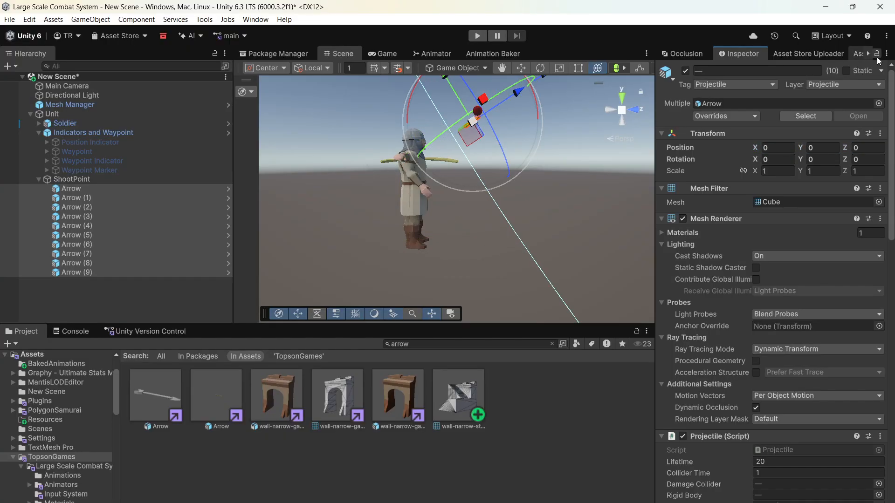
pyautogui.click(685, 71)
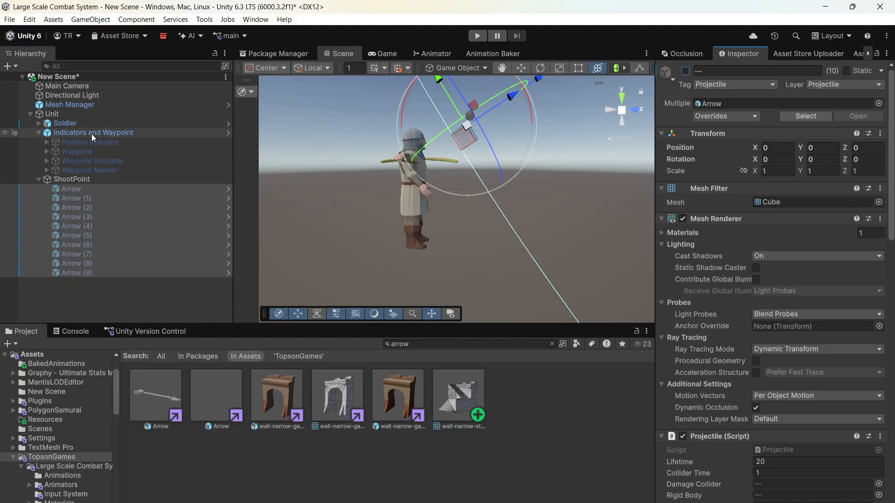
# - Assign ShootPoint as the Shoot Point of the Bow prefab's Ranged Weapon script
pyautogui.click(40, 123)
pyautogui.click(150, 244)
pyautogui.scroll(-5, 161, 244)
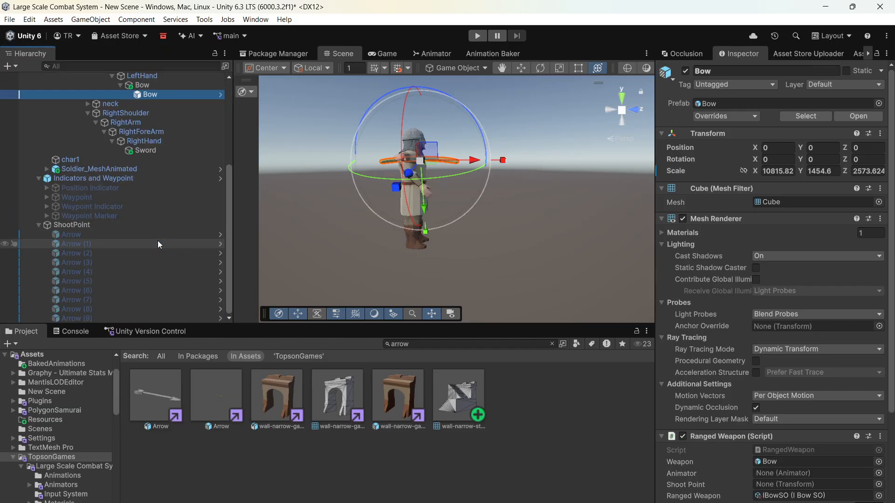
pyautogui.moveTo(99, 227); pyautogui.dragTo(774, 484)
# - Add all ten ShootPoint arrows to the Arrows list of the Bow's Ranged Weapon script, keeping its inspector locked during the assignment
pyautogui.scroll(-5, 740, 404)
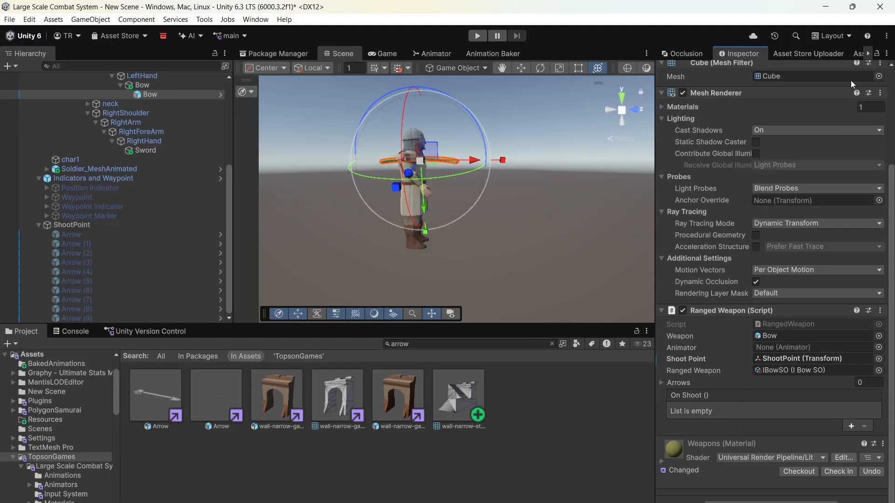
pyautogui.click(119, 236)
pyautogui.keyDown('shift'); pyautogui.click(71, 316); pyautogui.keyUp('shift')
pyautogui.moveTo(77, 300); pyautogui.dragTo(686, 384)
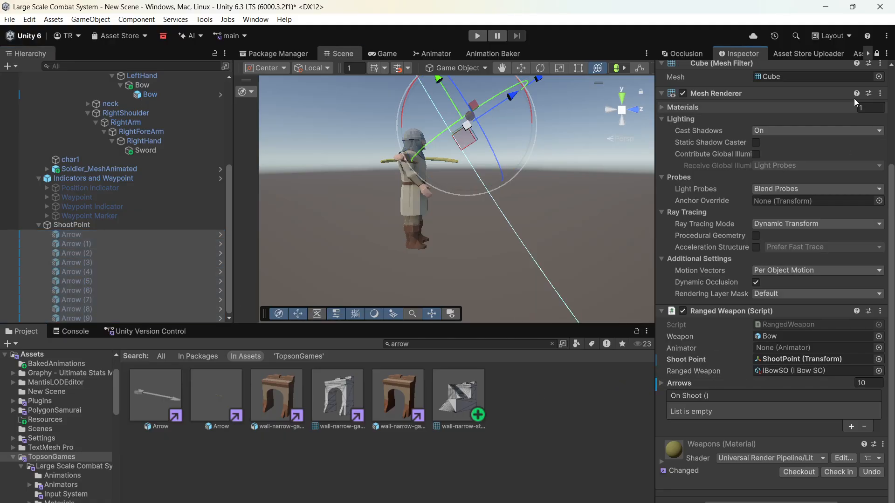
pyautogui.click(876, 52)
# - Search the project assets for "sword" and add the SM_Wep_Sword prefab under the Sword object in RightHand
pyautogui.keyDown('alt'); pyautogui.moveTo(521, 161); pyautogui.dragTo(439, 234); pyautogui.keyUp('alt')
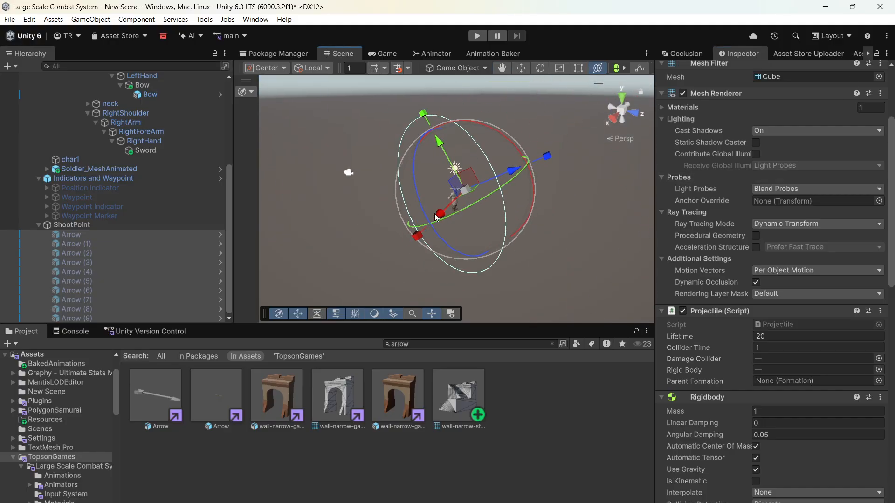
pyautogui.press('f')
pyautogui.scroll(6, 440, 205)
pyautogui.scroll(-5, 439, 201)
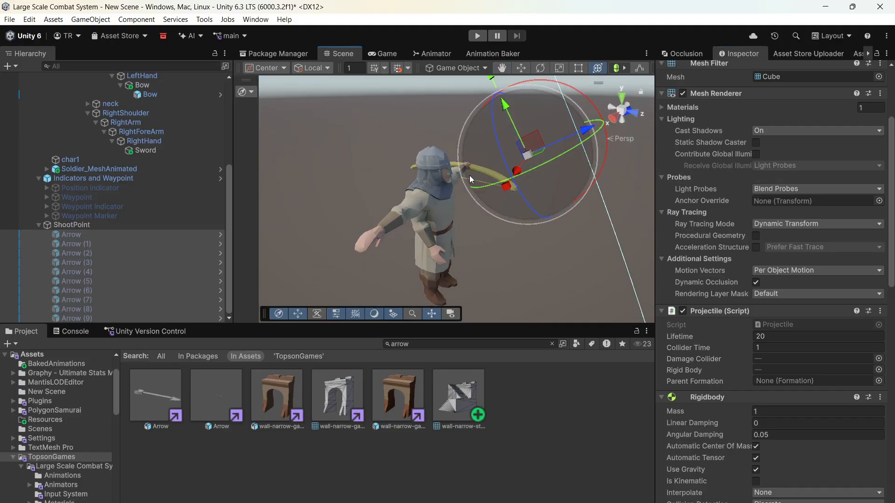
pyautogui.click(128, 244)
pyautogui.click(152, 152)
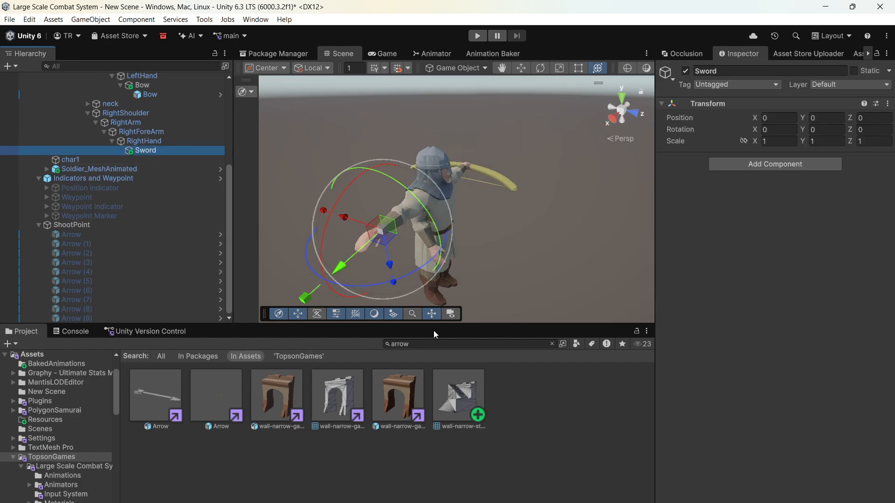
pyautogui.click(438, 344)
pyautogui.write('sword')
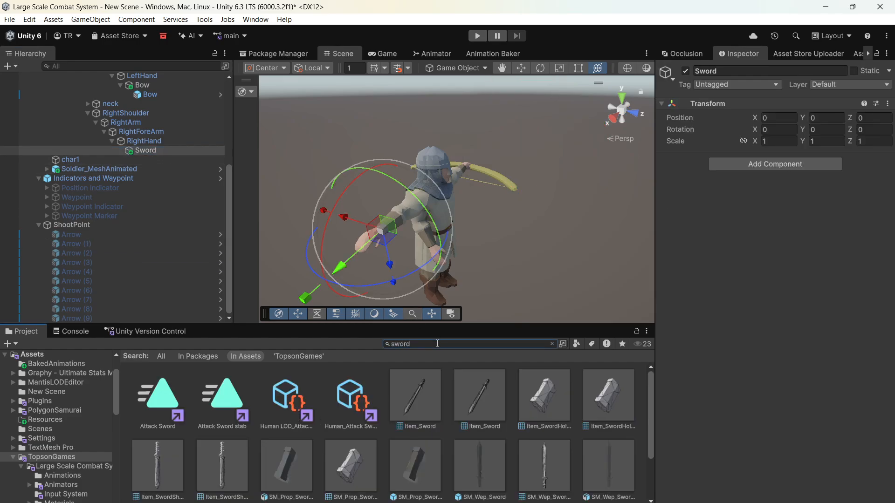
pyautogui.moveTo(468, 463); pyautogui.dragTo(208, 200)
pyautogui.moveTo(169, 146); pyautogui.dragTo(175, 152)
# - Set the local position of SM_Wep_Sword to 0, 0, 0
pyautogui.click(784, 148)
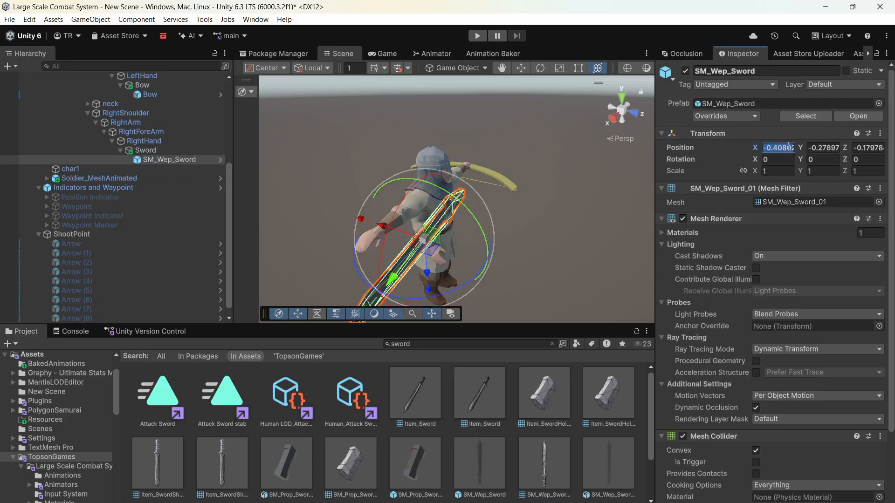
pyautogui.write('0')
pyautogui.press('Tab')
pyautogui.write('0')
pyautogui.press('Tab')
pyautogui.write('0')
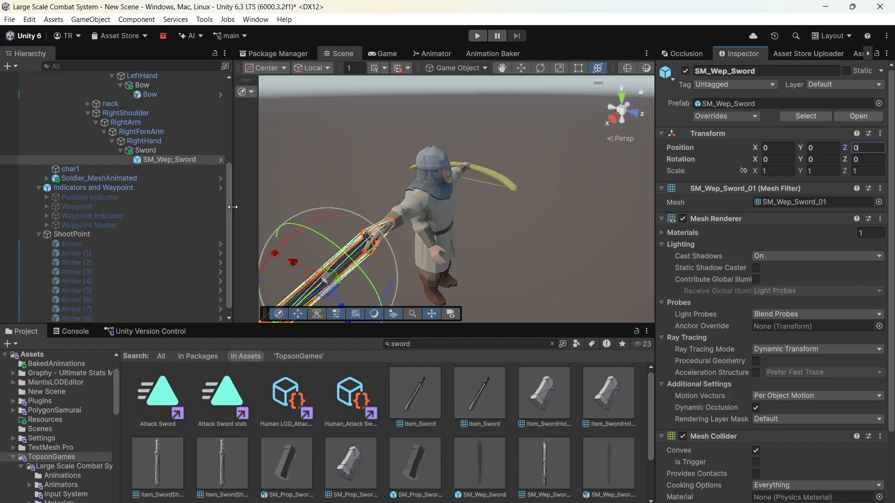
# - Switch the handle to Pivot, then rotate the Sword object to about 79, 155.4, 245 and move it to about 0.043, 0.114, 0.019
pyautogui.click(172, 150)
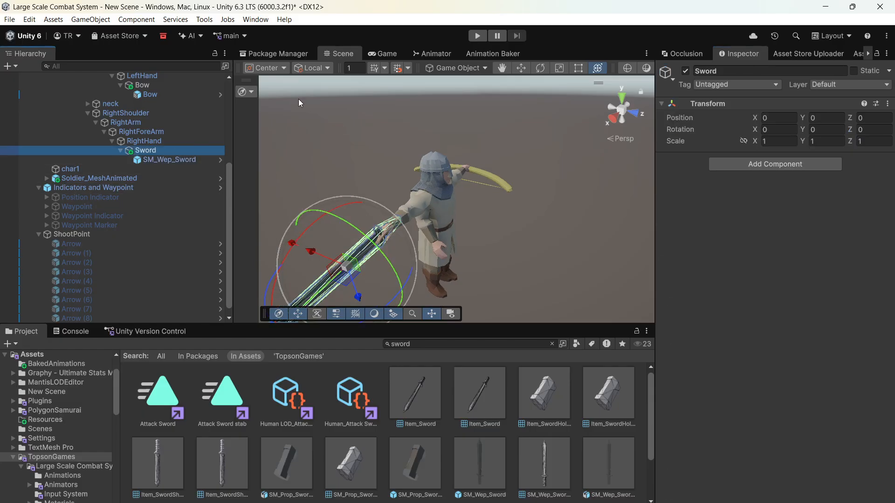
pyautogui.click(306, 69)
pyautogui.click(276, 69)
pyautogui.click(277, 93)
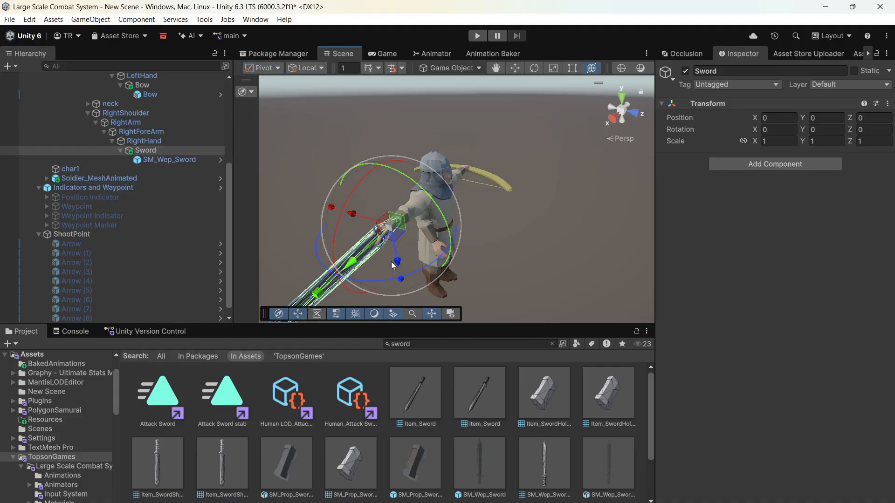
pyautogui.moveTo(390, 275); pyautogui.dragTo(287, 420)
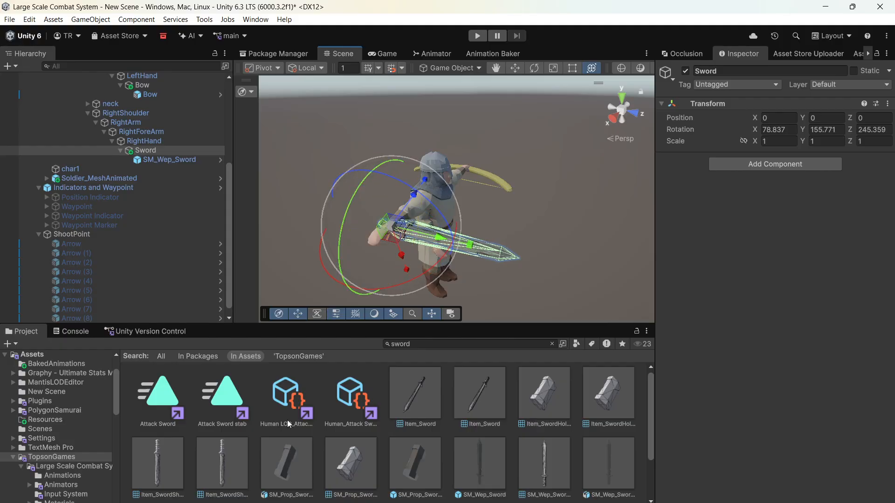
pyautogui.moveTo(386, 245); pyautogui.dragTo(373, 253)
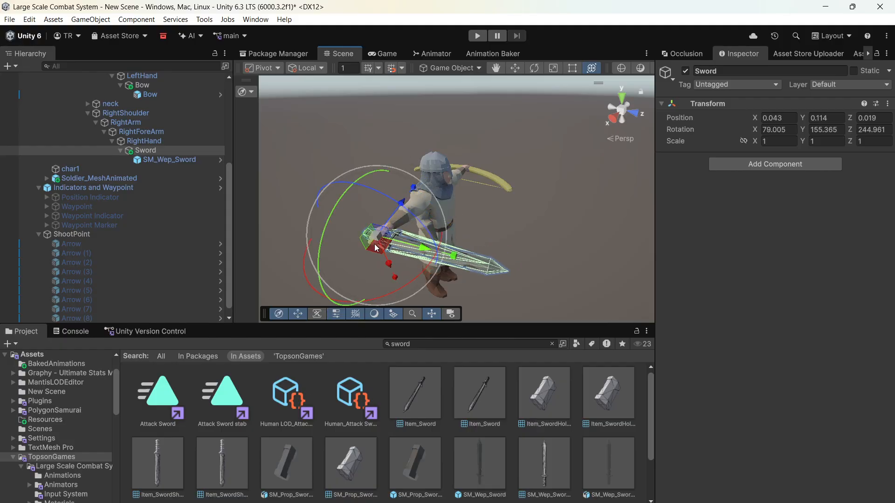
# - Deactivate the SM_Wep_Sword object under Sword
pyautogui.click(180, 169)
pyautogui.click(170, 159)
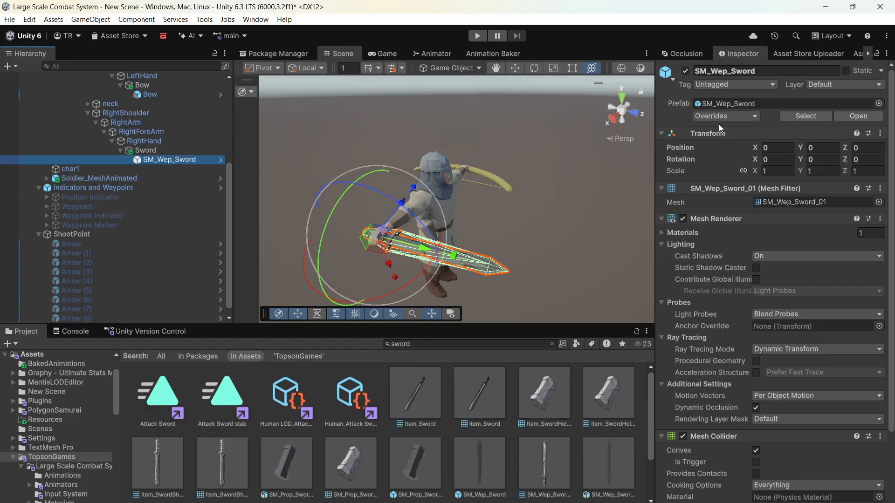
pyautogui.click(685, 71)
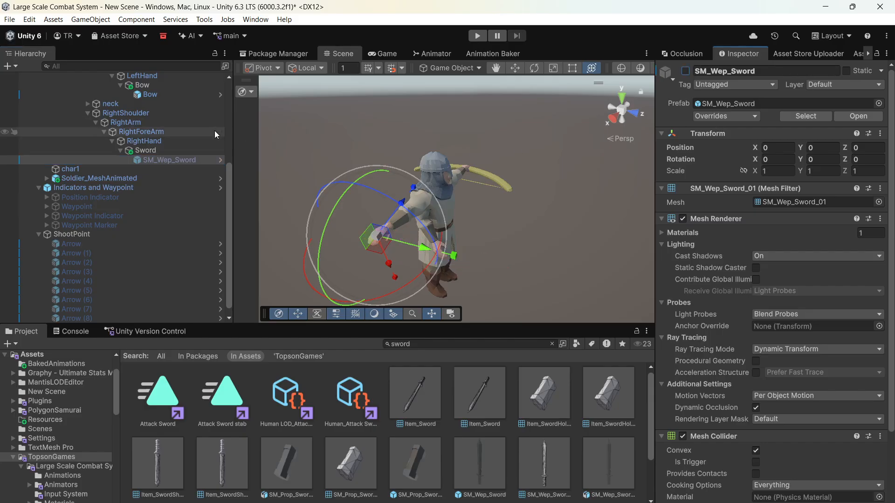
# - In the Unit script, assign SM_Wep_Sword as the Melee Weapon and the Bow prefab as the Ranged Weapon
pyautogui.scroll(5, 159, 183)
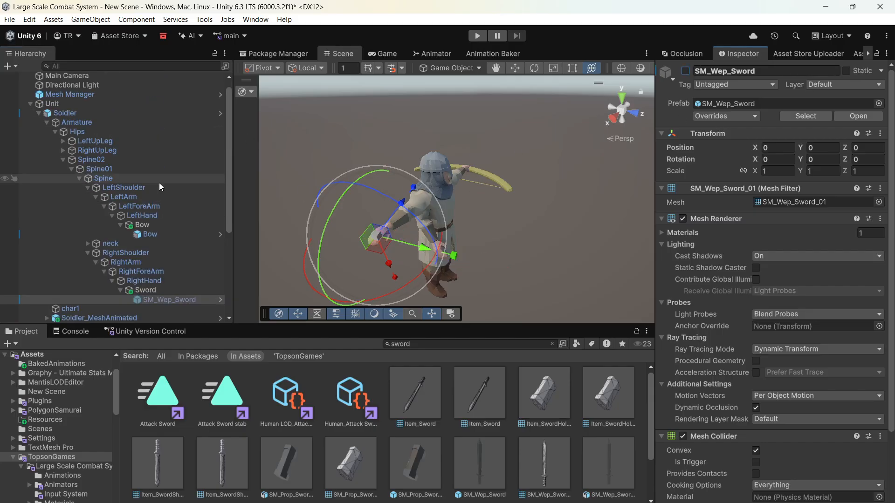
pyautogui.click(109, 104)
pyautogui.scroll(-10, 826, 290)
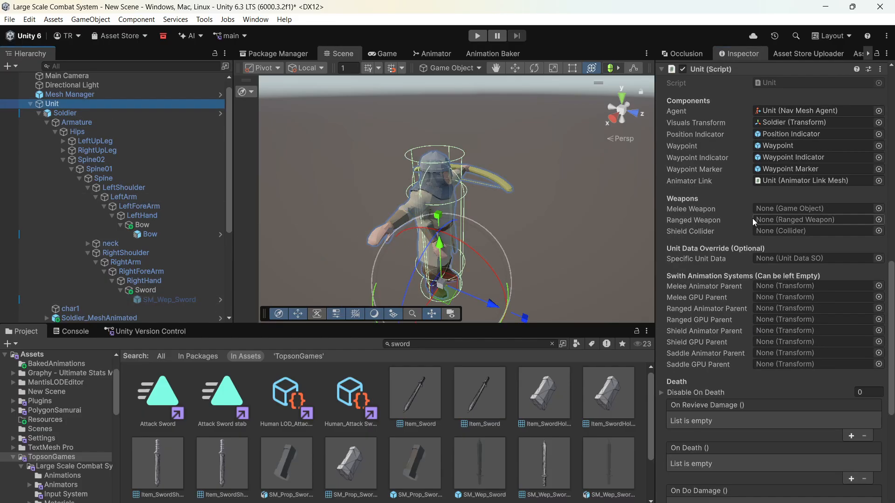
pyautogui.moveTo(160, 300); pyautogui.dragTo(805, 216)
pyautogui.moveTo(180, 233); pyautogui.dragTo(766, 219)
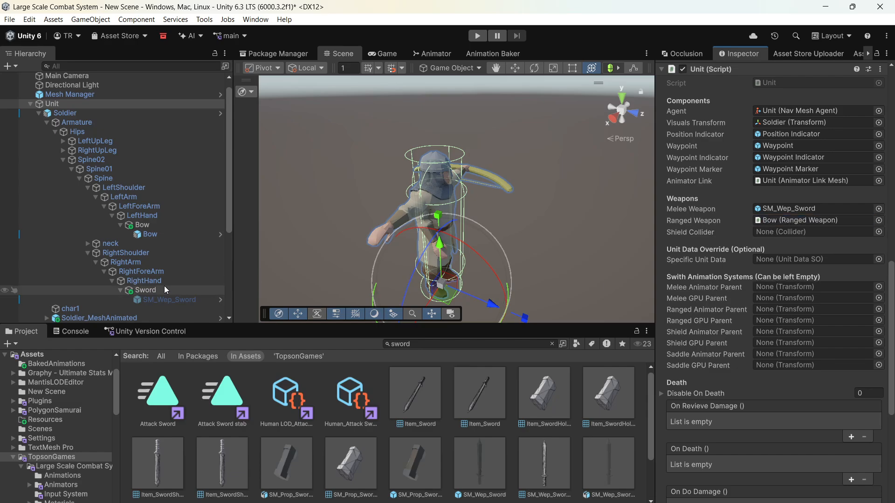
# - Assign the Sword parent object as Melee Animator Parent and the Bow parent object as Ranged Animator Parent in the Unit script
pyautogui.moveTo(150, 290); pyautogui.dragTo(744, 293)
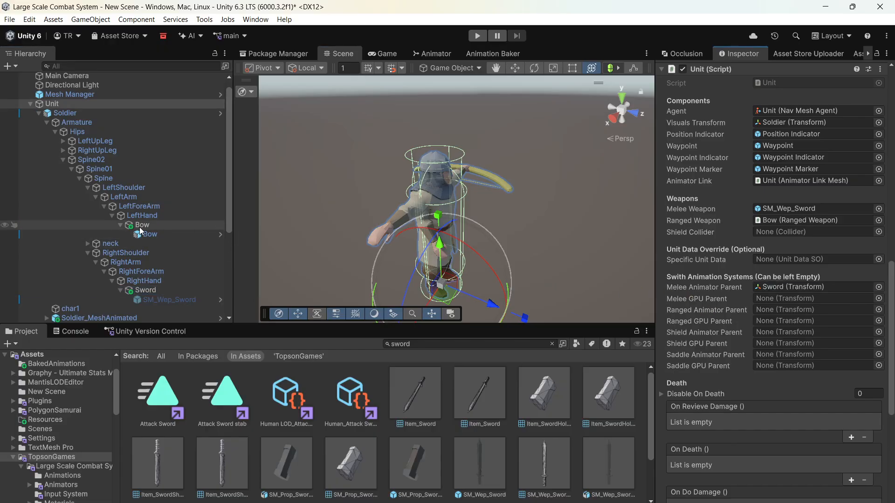
pyautogui.moveTo(140, 226); pyautogui.dragTo(776, 310)
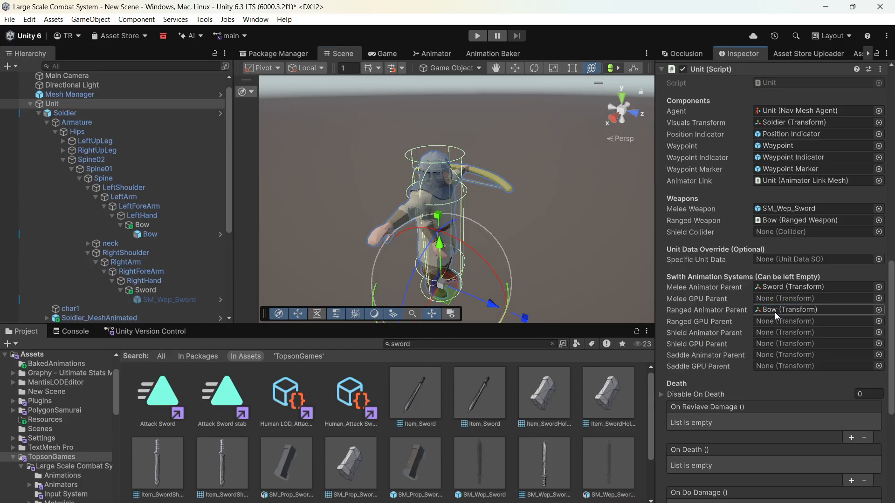
pyautogui.scroll(8, 746, 172)
pyautogui.scroll(-4, 746, 170)
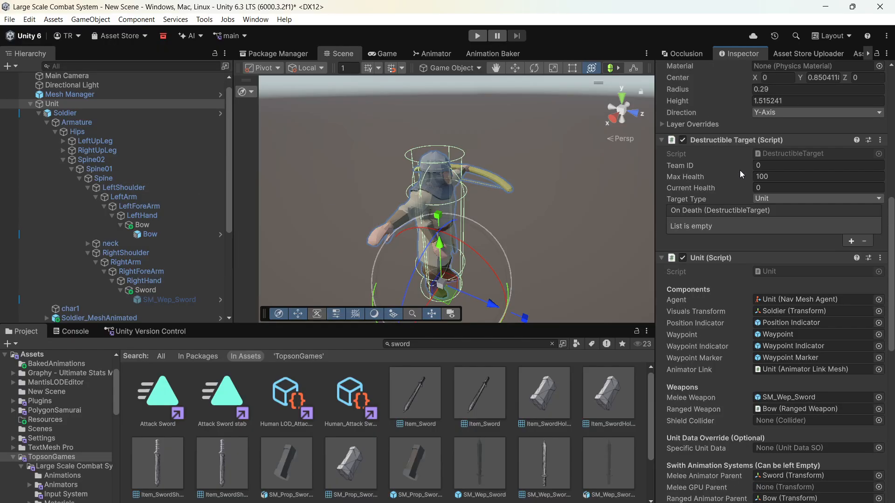
pyautogui.scroll(-4, 130, 209)
pyautogui.scroll(5, 130, 212)
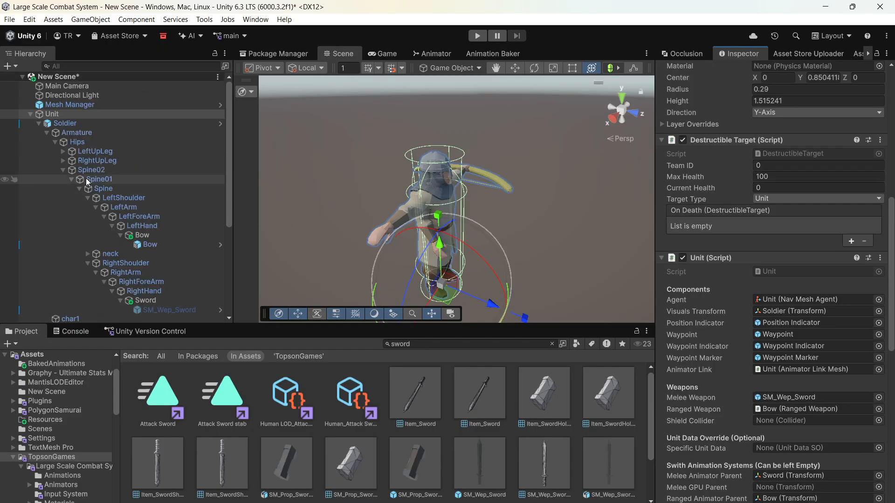
# - Reveal the hand attachment points under Soldier_MeshAnimated and inspect LeftHand_Attachment's settings
pyautogui.click(63, 170)
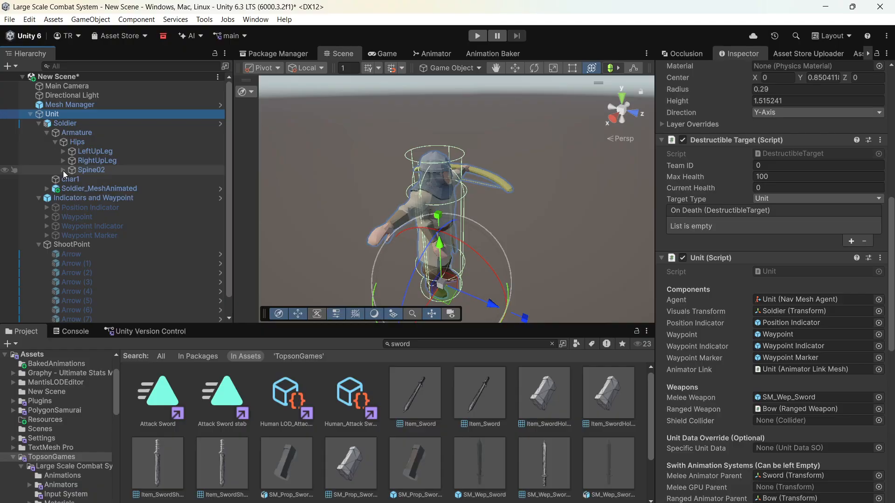
pyautogui.click(47, 188)
pyautogui.click(65, 198)
pyautogui.click(74, 206)
pyautogui.click(76, 198)
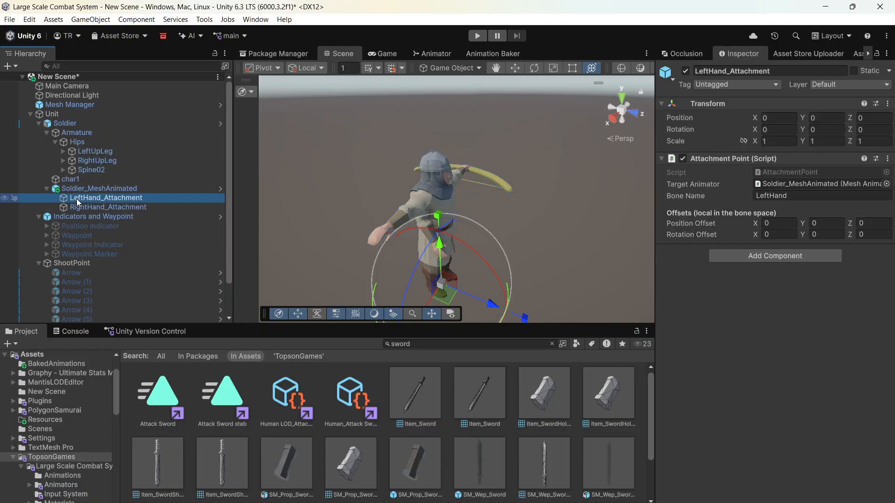
# - Disable the Nav Mesh Agent and Unit script components on Unit, then enter Play mode and show the Scene view
pyautogui.click(150, 116)
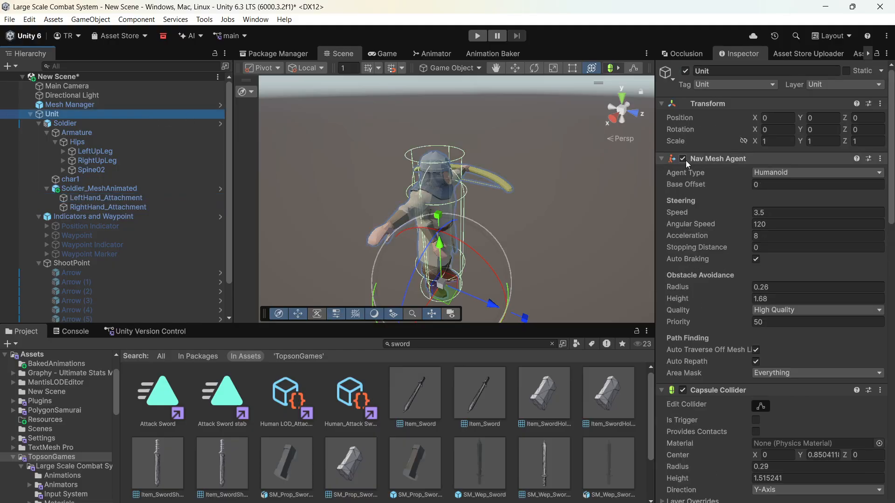
pyautogui.scroll(-5, 692, 233)
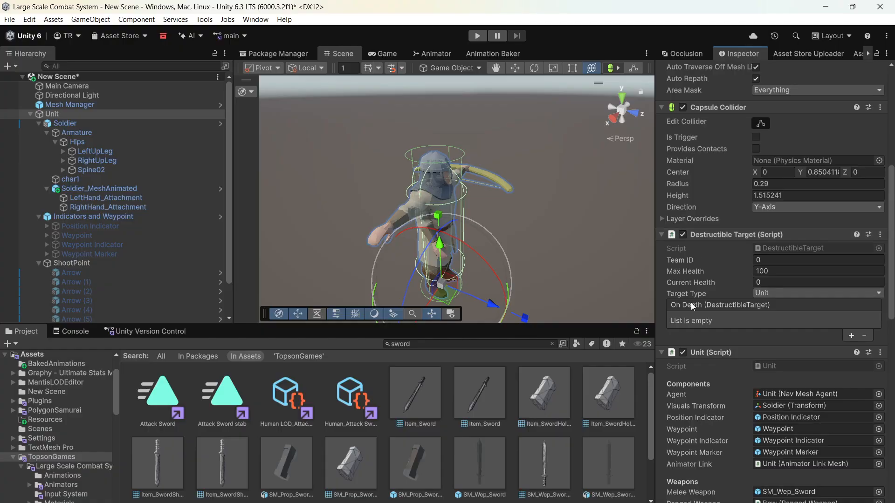
pyautogui.click(683, 353)
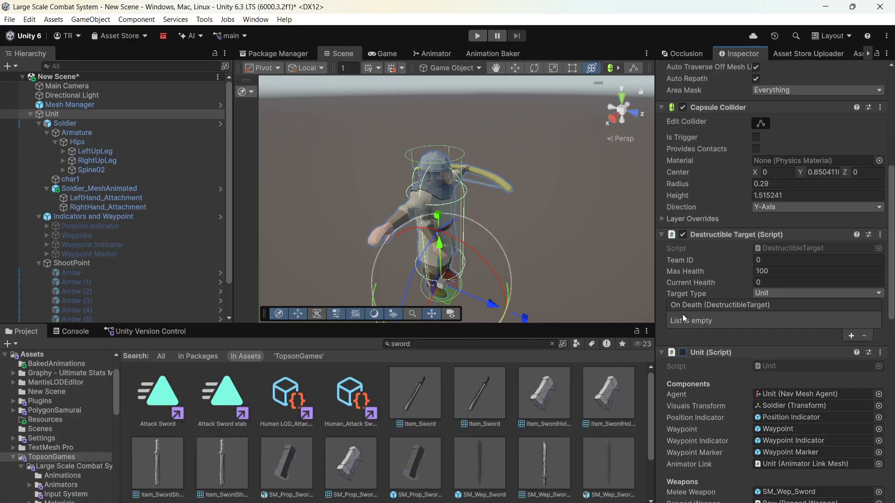
pyautogui.click(482, 36)
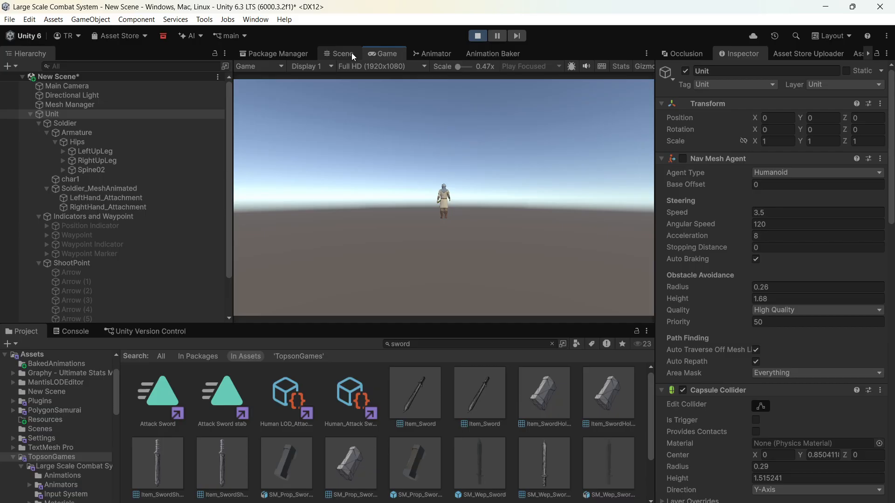
pyautogui.click(352, 52)
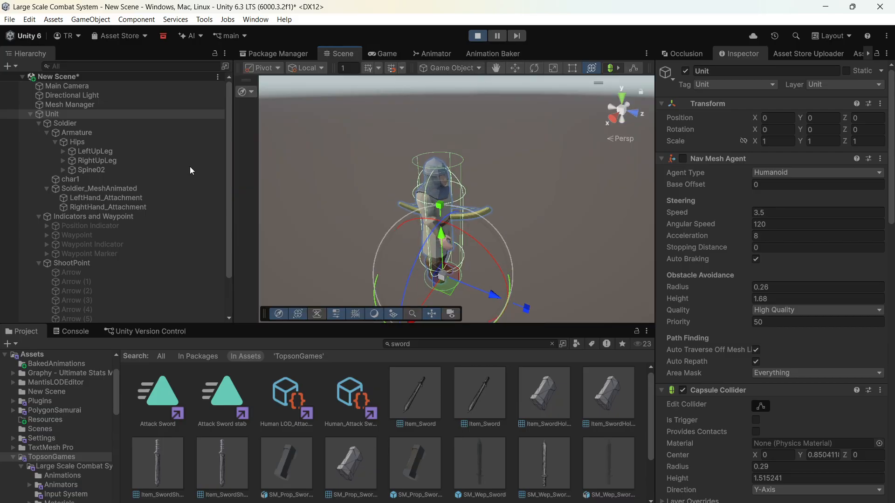
# - Pause Play mode and create an empty child object named Bow under LeftHand_Attachment
pyautogui.click(85, 199)
pyautogui.rightClick(83, 200)
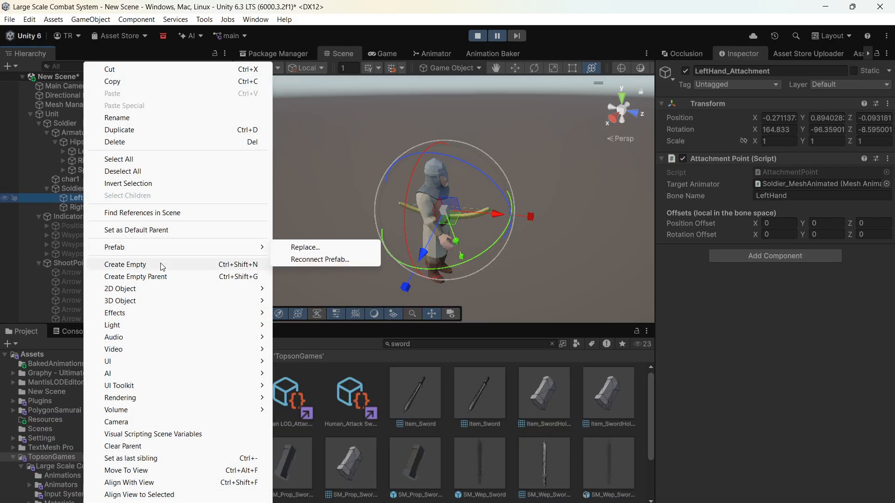
pyautogui.click(160, 265)
pyautogui.press('BackSpace')
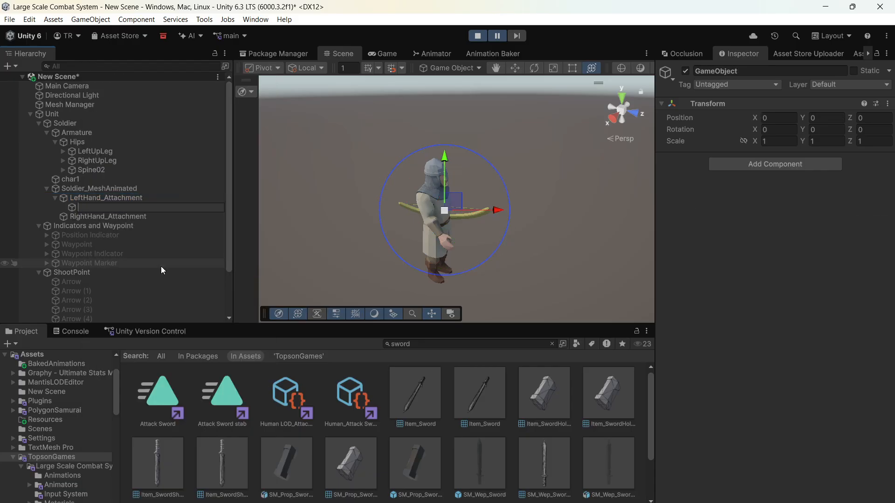
pyautogui.write('Bow')
pyautogui.press('Return')
# - Examine the new Bow object's placement at the soldier's left hand from close up and from the front
pyautogui.press('f')
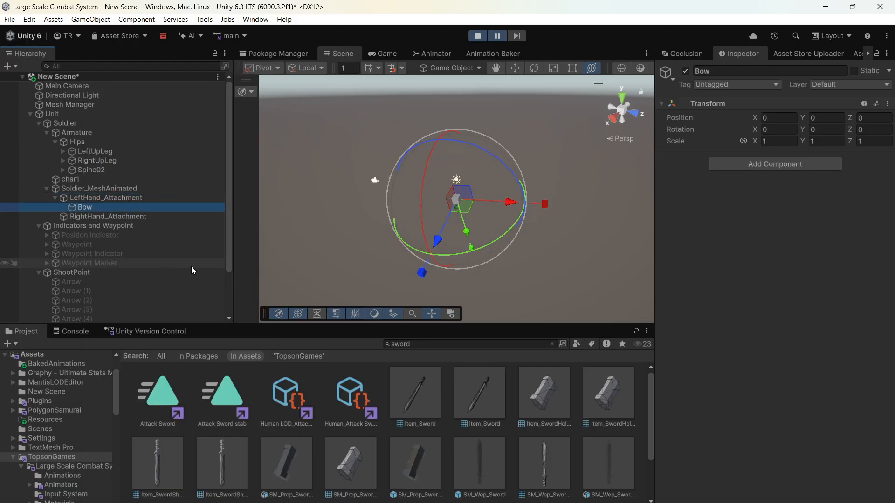
pyautogui.scroll(10, 416, 223)
pyautogui.moveTo(469, 205); pyautogui.dragTo(406, 195, button='right')
pyautogui.scroll(-5, 407, 195)
pyautogui.moveTo(406, 194); pyautogui.dragTo(360, 186, button='middle')
pyautogui.scroll(6, 360, 185)
pyautogui.keyDown('alt'); pyautogui.moveTo(411, 203); pyautogui.dragTo(385, 202); pyautogui.keyUp('alt')
pyautogui.scroll(-5, 384, 201)
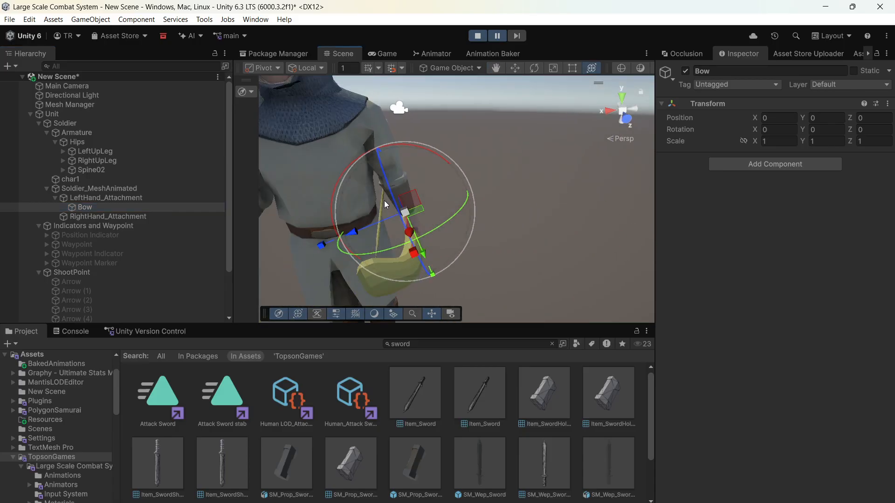
pyautogui.moveTo(385, 201); pyautogui.dragTo(420, 191, button='middle')
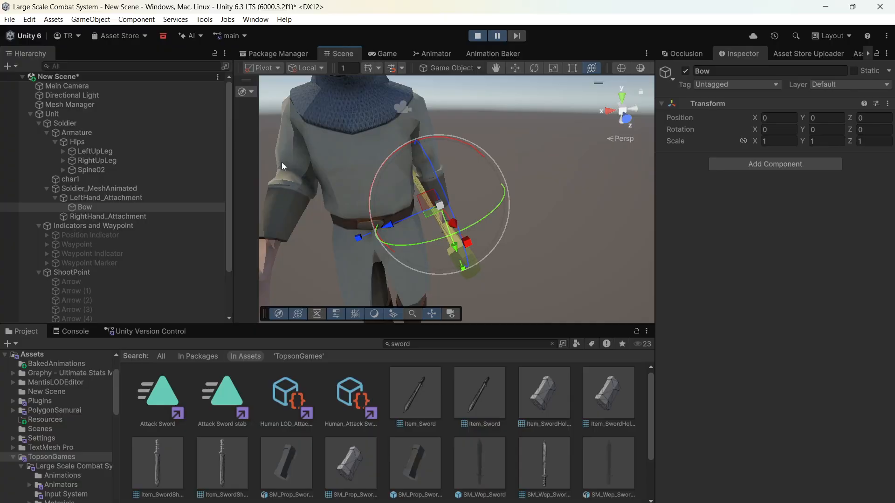
# - Deactivate the Armature and char1 objects under Soldier
pyautogui.click(46, 133)
pyautogui.click(66, 132)
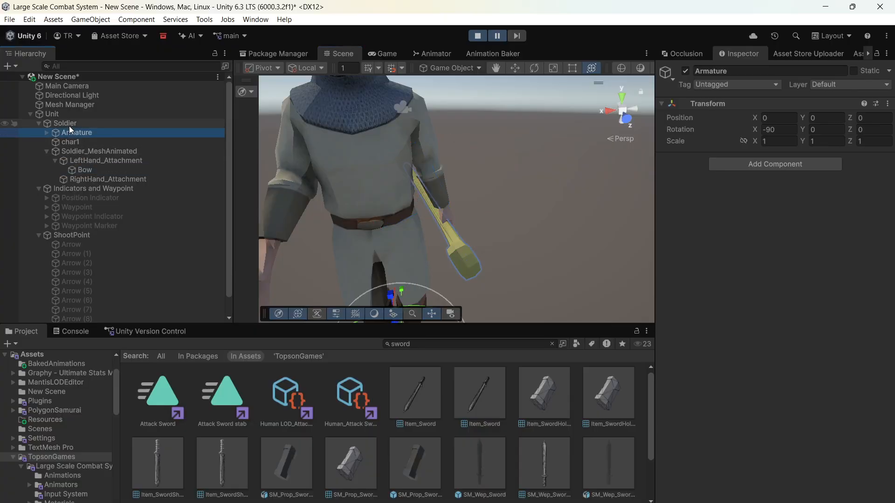
pyautogui.click(685, 70)
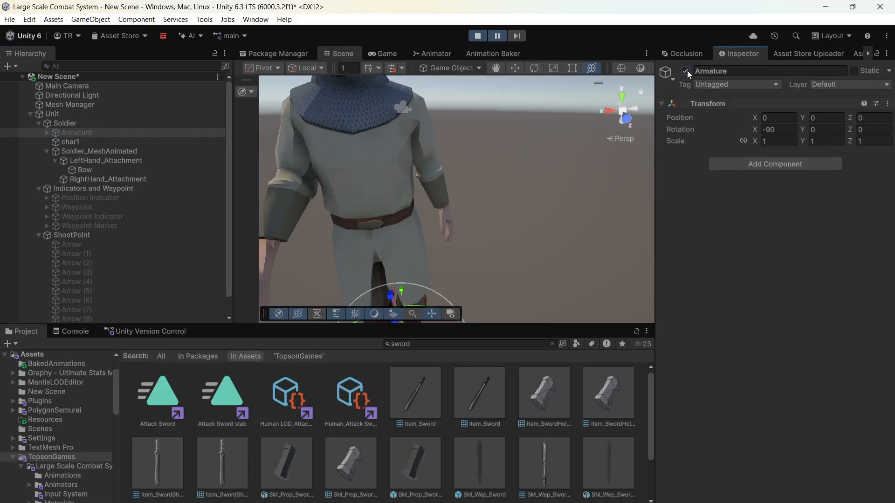
pyautogui.click(688, 71)
pyautogui.click(687, 71)
pyautogui.click(164, 139)
pyautogui.click(686, 71)
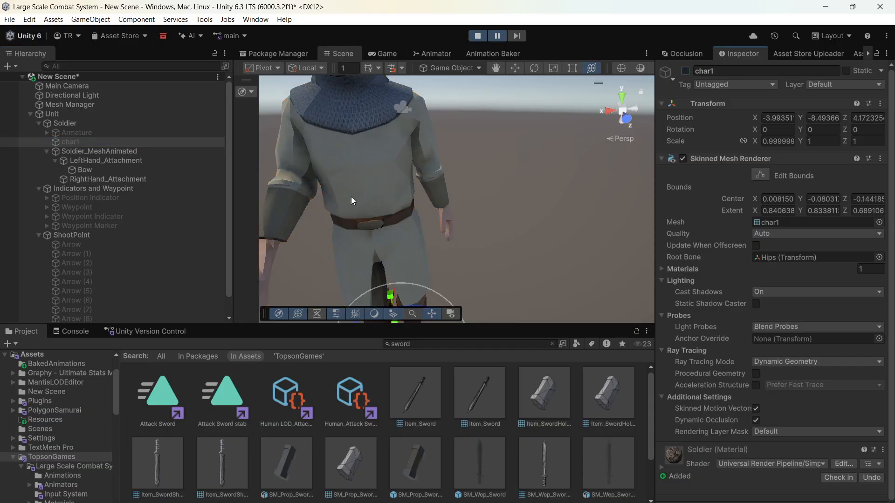
# - Search the project assets for bow and try adding the Bow prefab under the left hand's Bow object
pyautogui.click(124, 171)
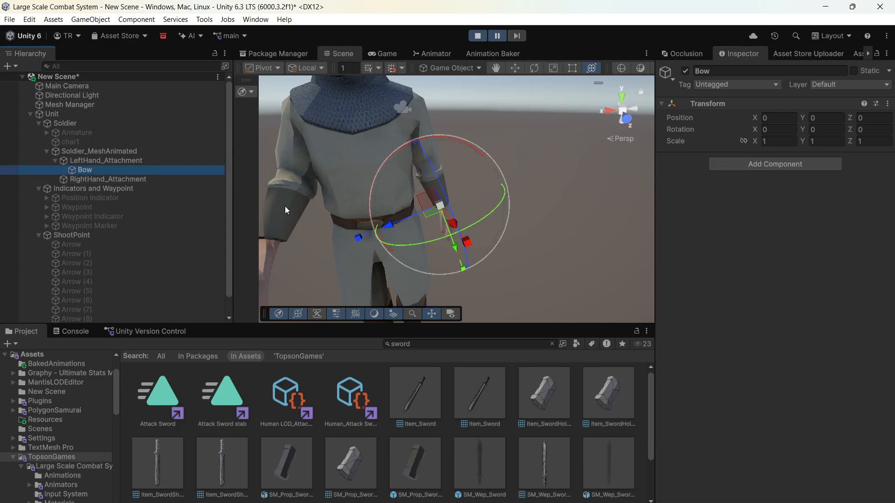
pyautogui.scroll(-3, 429, 407)
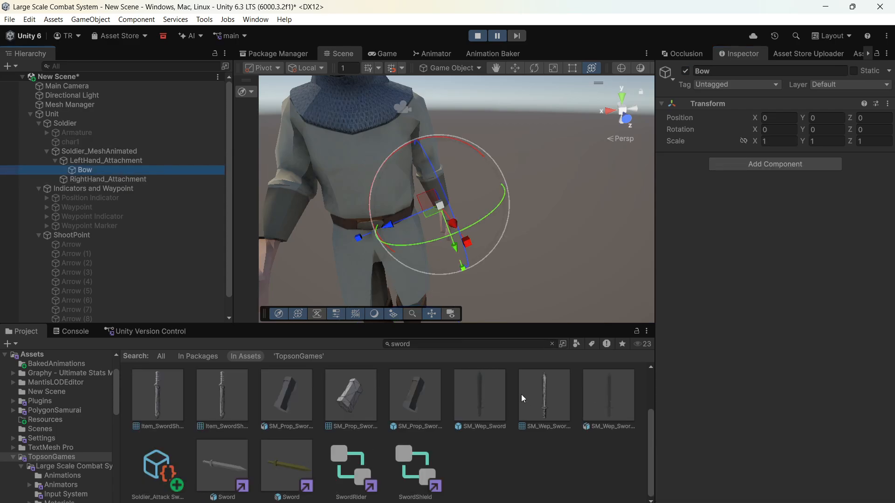
pyautogui.scroll(3, 508, 387)
pyautogui.click(458, 342)
pyautogui.write('bow')
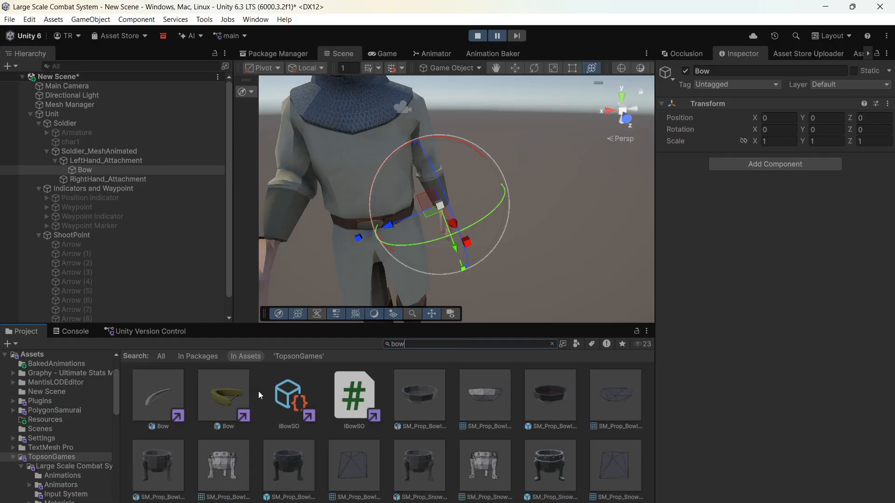
pyautogui.moveTo(224, 399); pyautogui.dragTo(104, 174)
pyautogui.press('Delete')
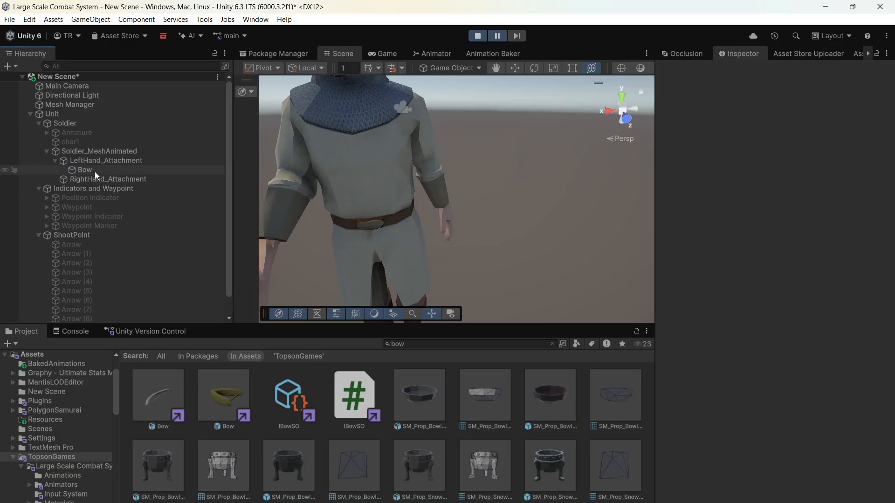
# - Duplicate the bow model from the Armature's LeftHand and parent the copy to the Bow object under LeftHand_Attachment
pyautogui.click(49, 135)
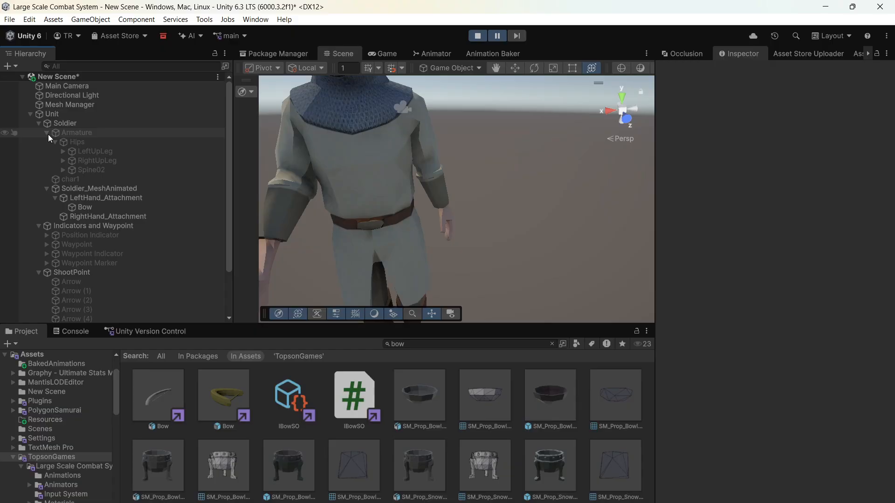
pyautogui.click(62, 170)
pyautogui.click(147, 244)
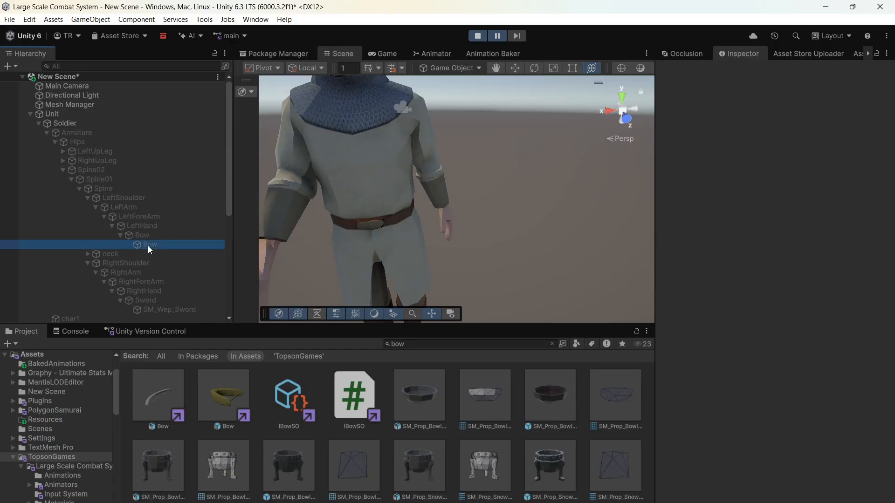
pyautogui.scroll(-7, 147, 242)
pyautogui.hotkey('ctrl', 'v')
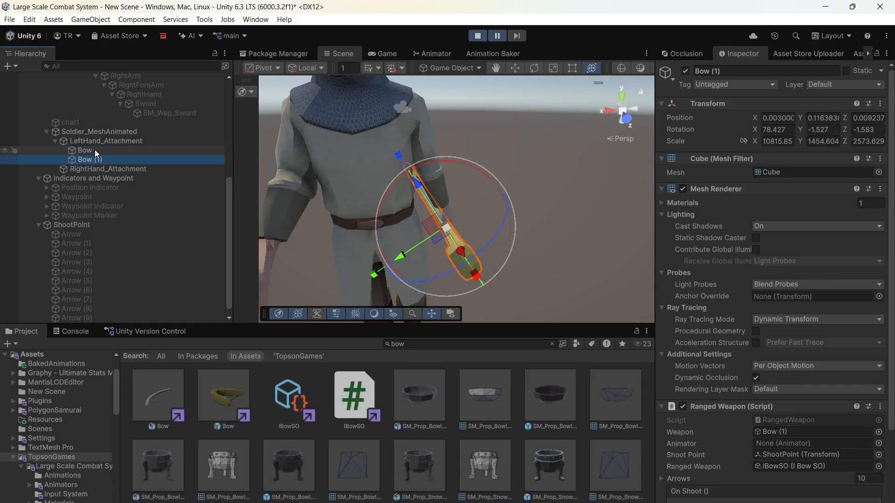
pyautogui.moveTo(143, 160); pyautogui.dragTo(133, 153)
# - Set the copied bow model's local position and rotation to 0 on the X, Y and Z axes
pyautogui.click(783, 119)
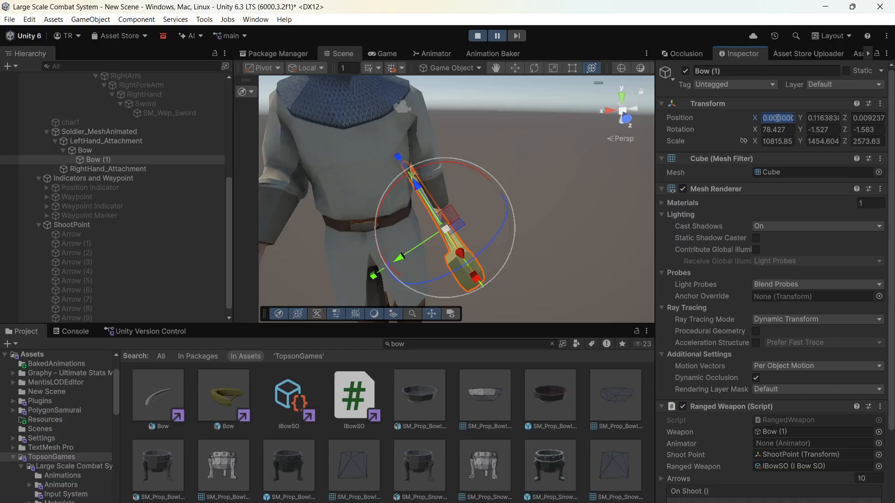
pyautogui.write('0')
pyautogui.click(823, 118)
pyautogui.write('0')
pyautogui.click(854, 118)
pyautogui.write('0')
pyautogui.click(787, 131)
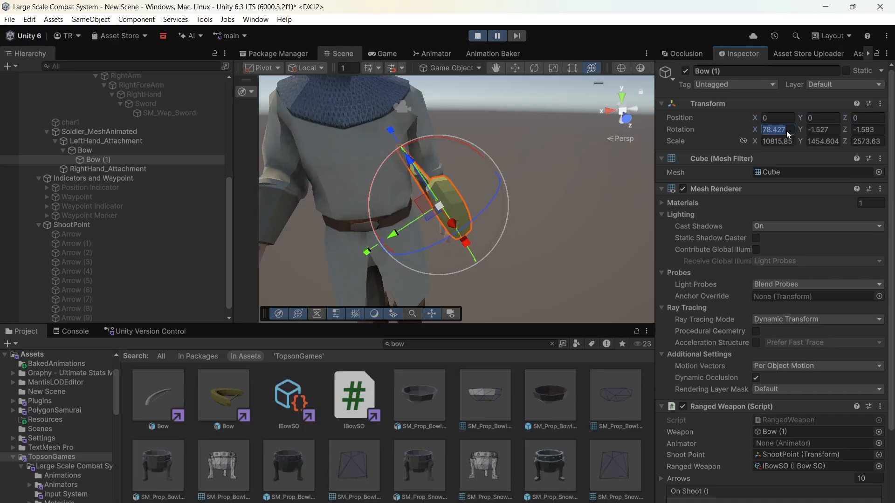
pyautogui.write('0')
pyautogui.click(823, 130)
pyautogui.write('0')
pyautogui.click(867, 129)
pyautogui.write('0')
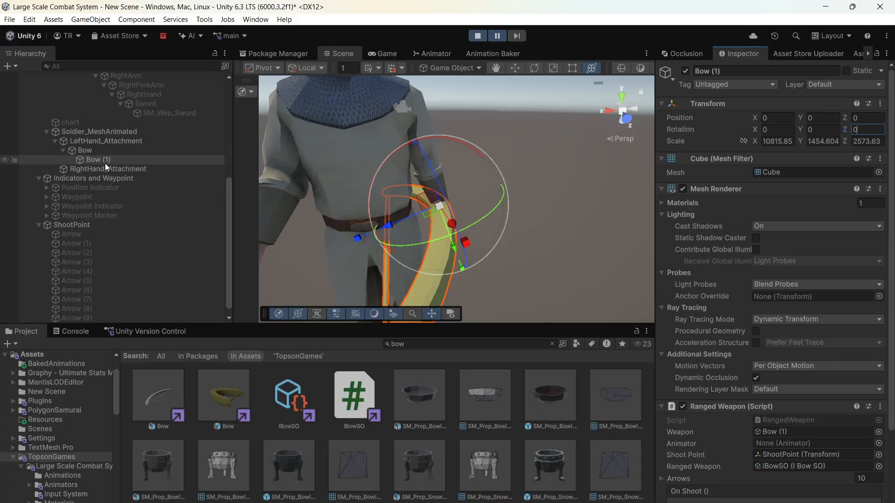
# - Fit the parent Bow to the soldier's left hand at about position -0.139, 0.151, 0.016 with about 96 degrees X rotation
pyautogui.click(85, 150)
pyautogui.moveTo(452, 145); pyautogui.dragTo(439, 216)
pyautogui.moveTo(438, 216); pyautogui.dragTo(476, 204, button='right')
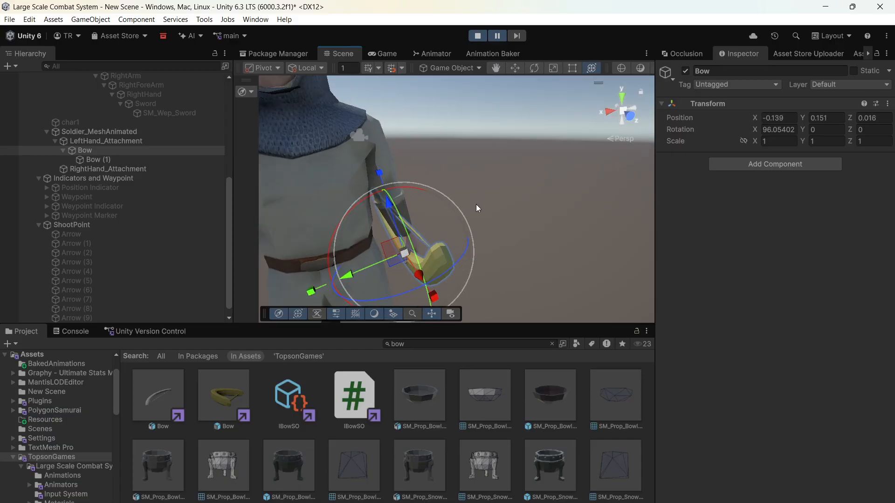
pyautogui.scroll(-5, 477, 205)
pyautogui.moveTo(476, 205); pyautogui.dragTo(505, 202, button='middle')
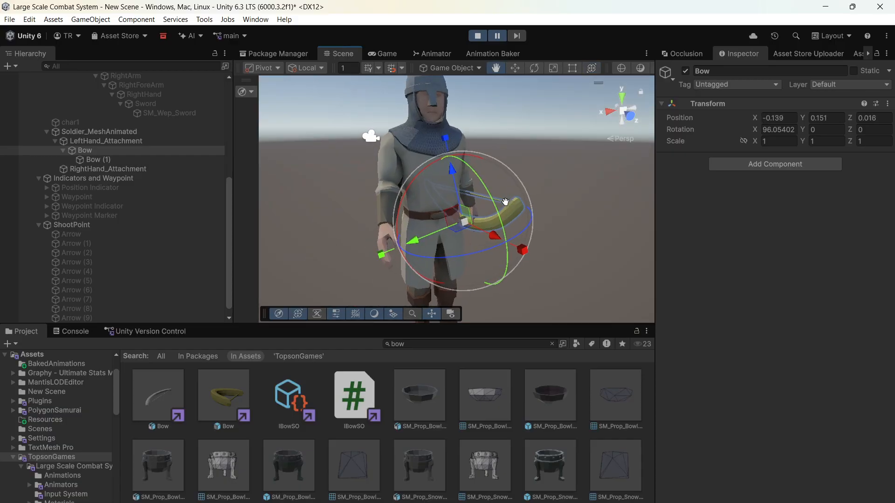
# - Copy the parent Bow's Transform component values and exit Play mode
pyautogui.rightClick(709, 104)
pyautogui.moveTo(746, 189)
pyautogui.click(680, 250)
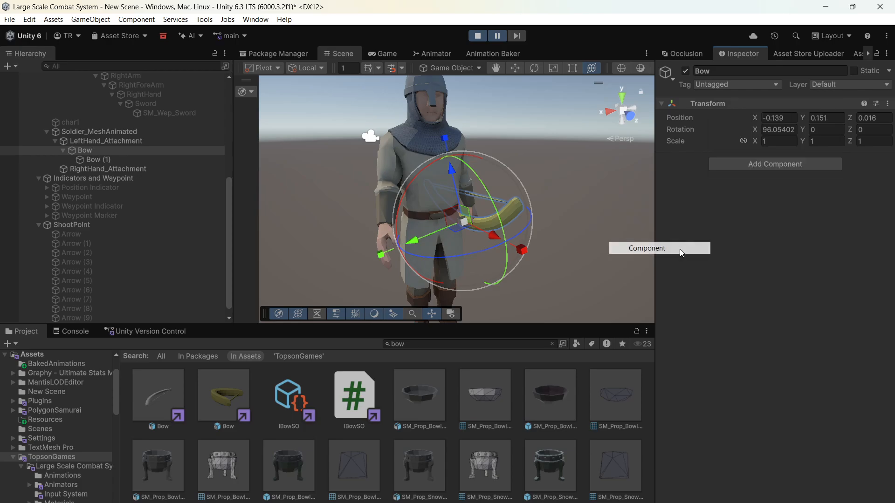
pyautogui.click(477, 36)
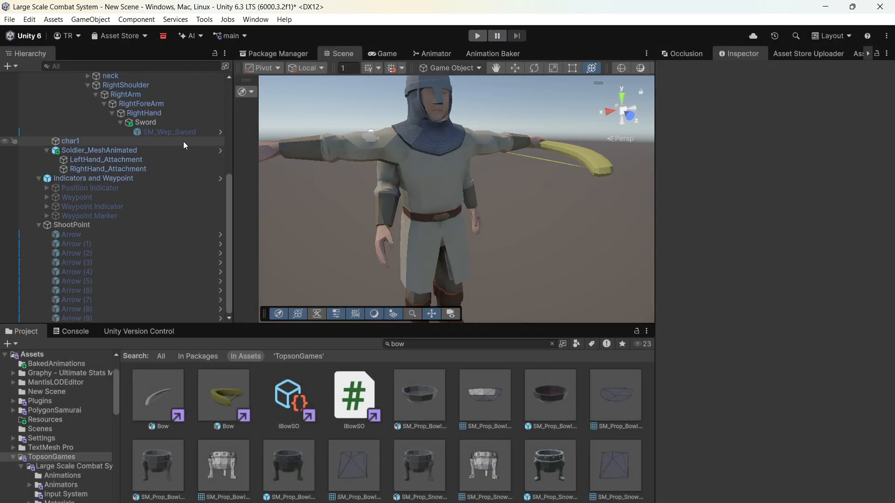
# - Create an empty child named Bow under LeftHand_Attachment and paste the copied Transform values onto it
pyautogui.click(136, 160)
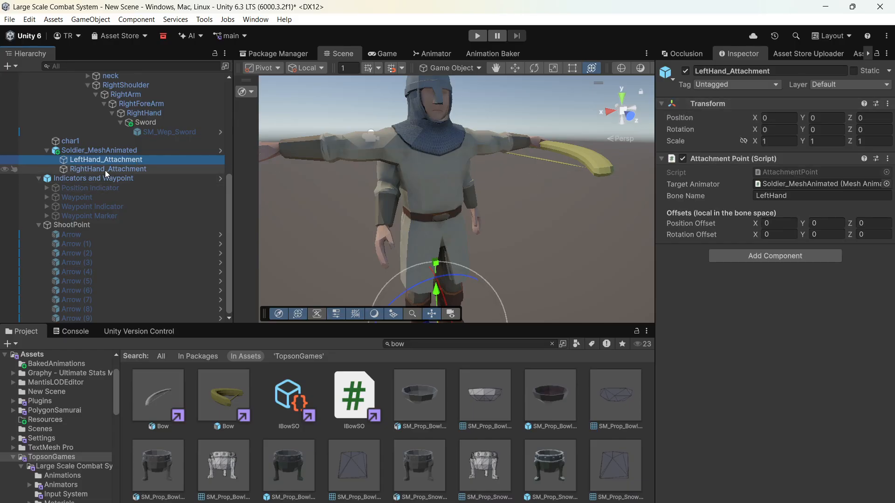
pyautogui.rightClick(93, 160)
pyautogui.click(135, 276)
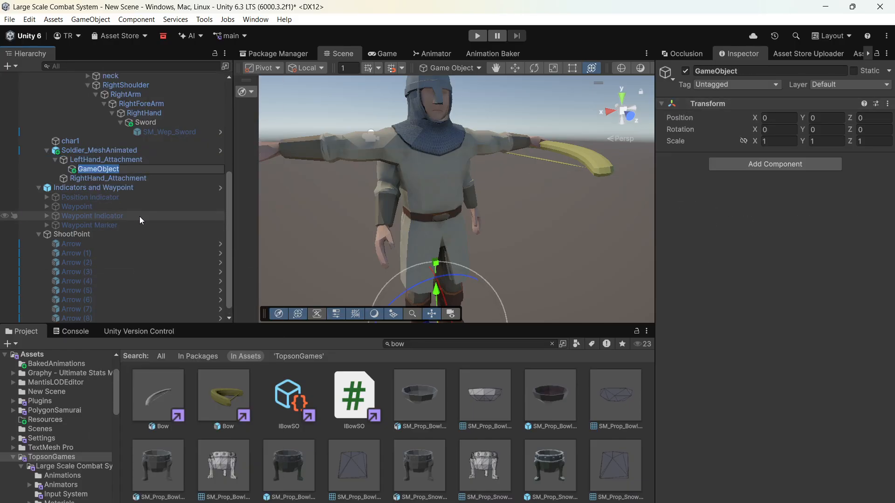
pyautogui.write('Bow')
pyautogui.press('Return')
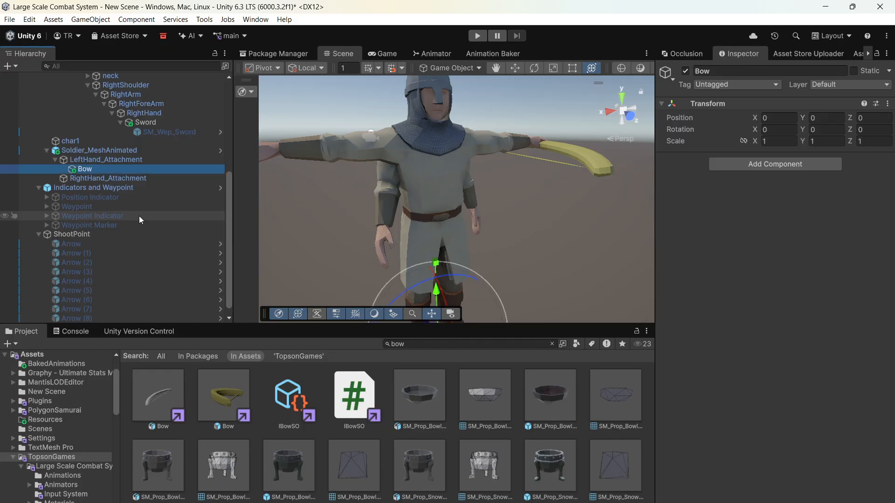
pyautogui.rightClick(722, 105)
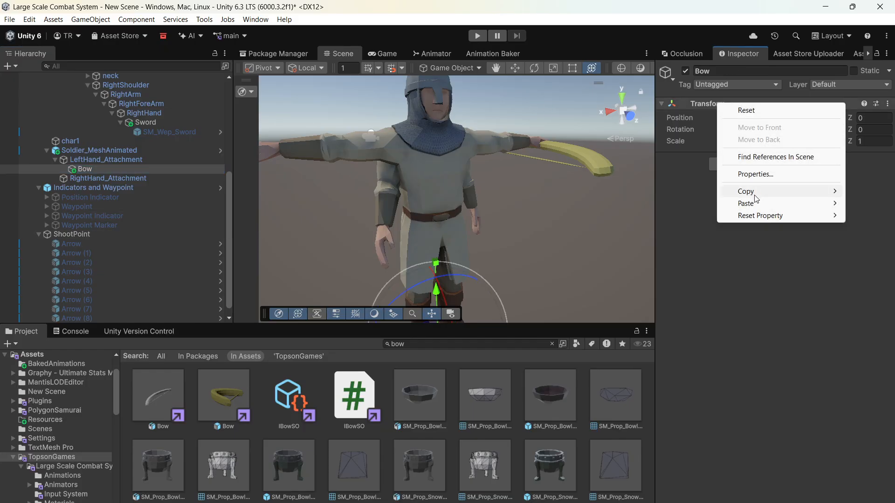
pyautogui.moveTo(746, 204)
pyautogui.click(684, 274)
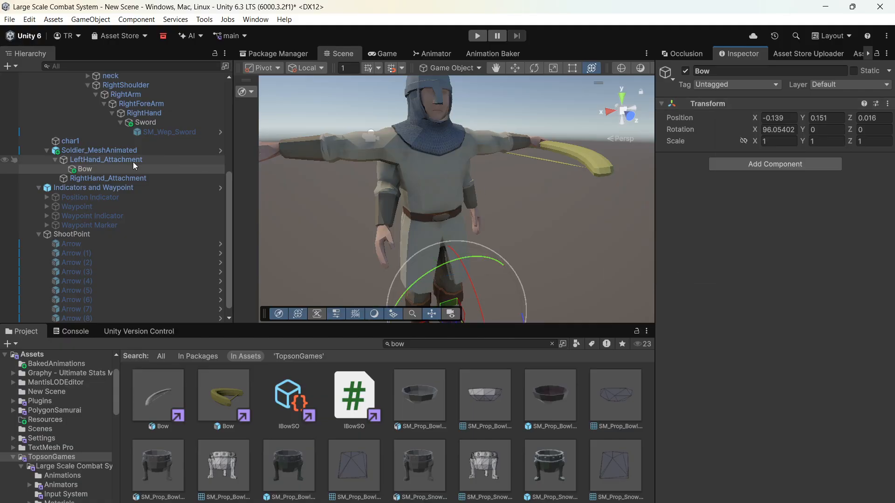
# - Create an empty child object named Sowrd under RightHand_Attachment
pyautogui.rightClick(120, 179)
pyautogui.click(156, 272)
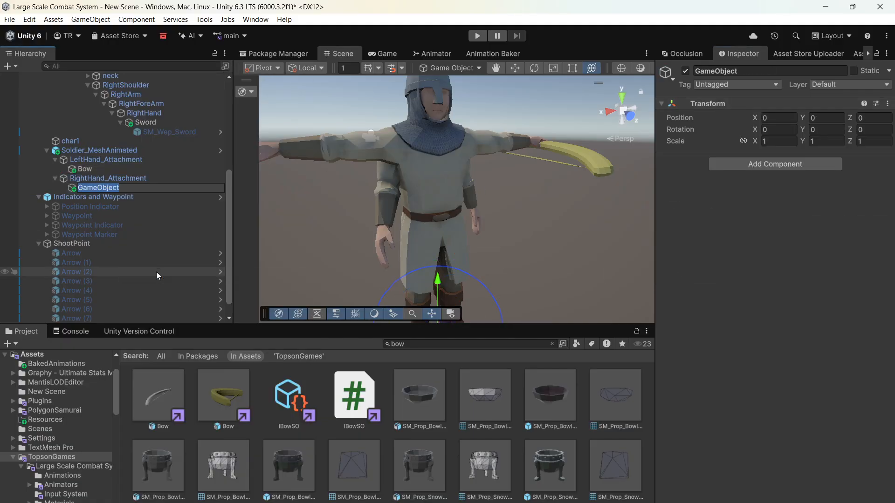
pyautogui.write('Sowrd')
pyautogui.press('Return')
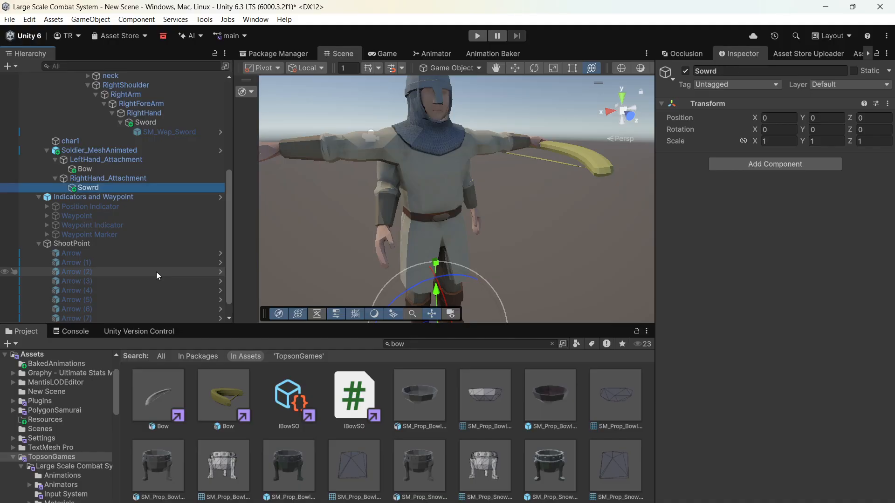
# - Enter Play mode and, in the Scene view, place a duplicate of the Armature's SM_Wep_Sword under the Sowrd object
pyautogui.click(478, 36)
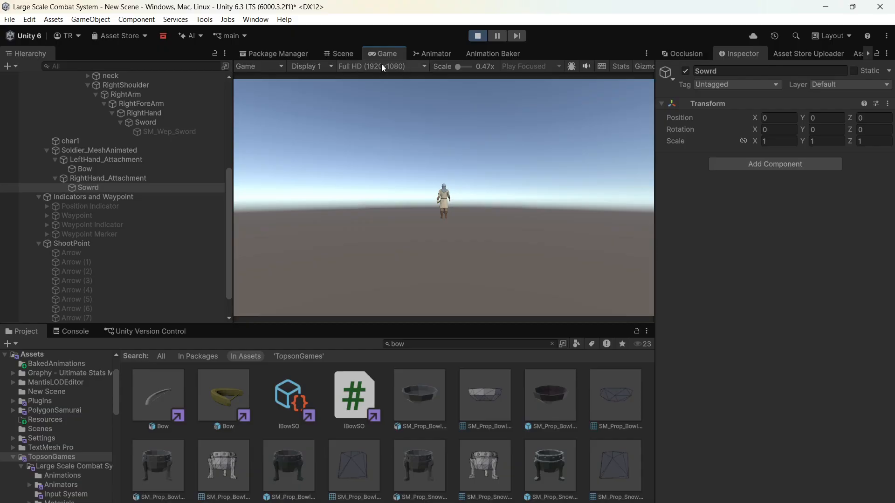
pyautogui.click(344, 53)
pyautogui.scroll(2, 131, 114)
pyautogui.scroll(2, 132, 117)
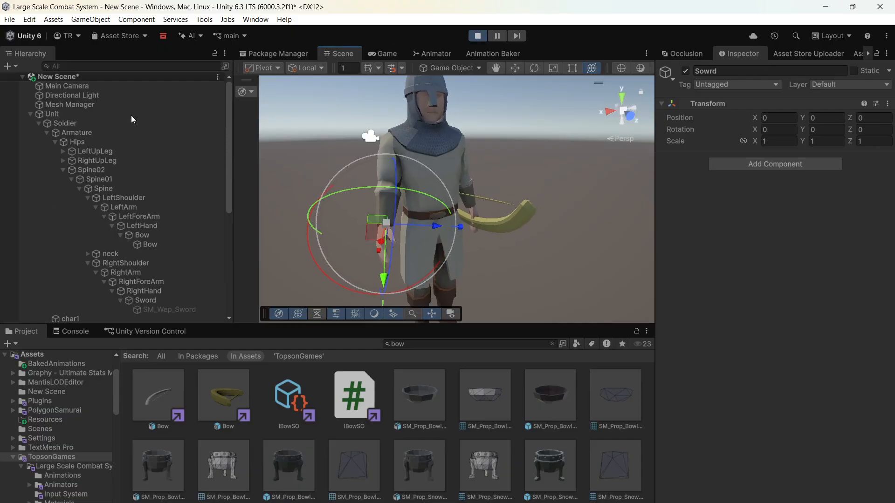
pyautogui.click(157, 206)
pyautogui.hotkey('ctrl', 'd')
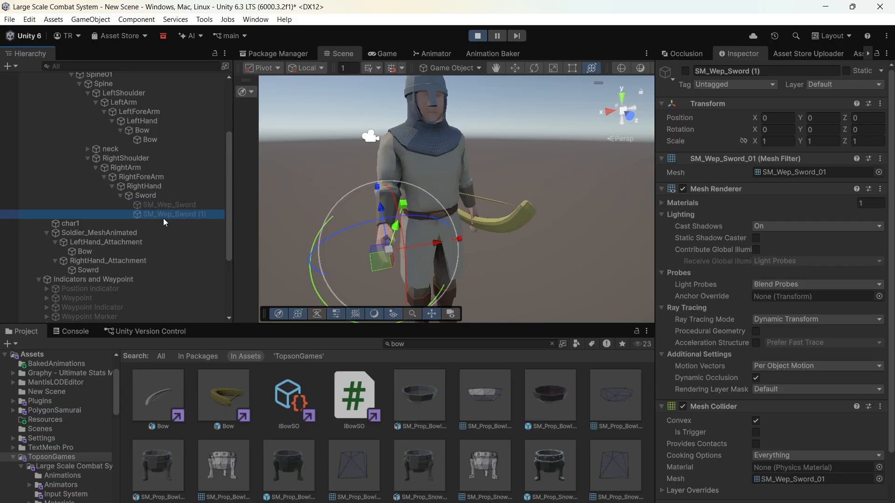
pyautogui.moveTo(122, 271); pyautogui.dragTo(78, 265)
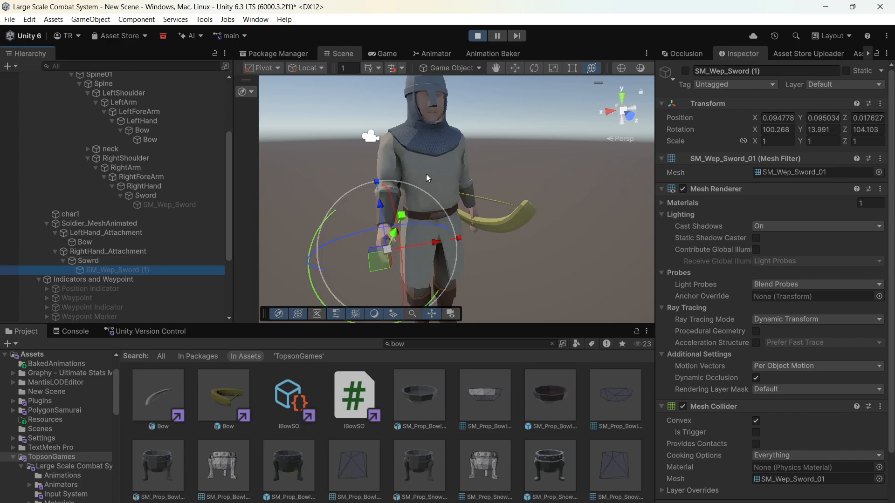
# - Set the duplicated sword's local position and rotation to 0 on the X, Y and Z axes
pyautogui.click(778, 118)
pyautogui.write('0')
pyautogui.click(817, 119)
pyautogui.write('0')
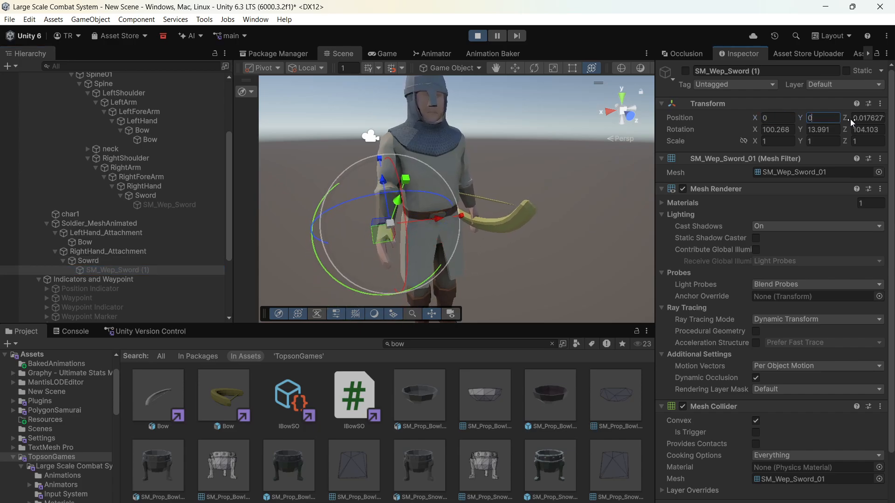
pyautogui.click(861, 119)
pyautogui.write('0')
pyautogui.click(862, 129)
pyautogui.write('0')
pyautogui.click(821, 131)
pyautogui.write('0')
pyautogui.click(777, 129)
pyautogui.write('0')
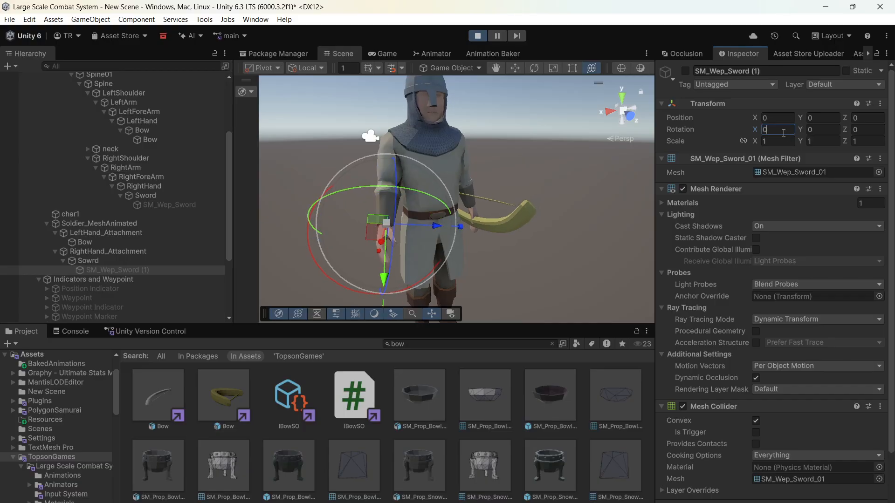
# - Deactivate the Soldier's Armature and char1 objects so only the mesh-animated soldier remains shown
pyautogui.scroll(5, 93, 139)
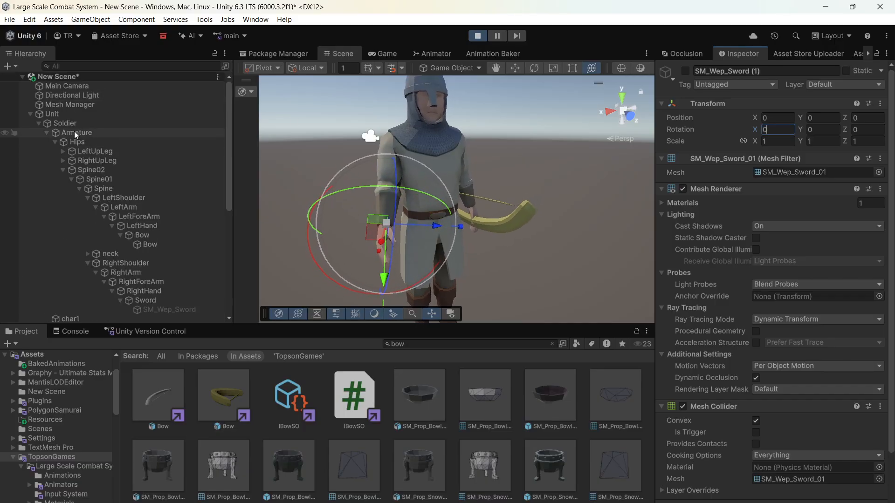
pyautogui.click(74, 133)
pyautogui.click(685, 71)
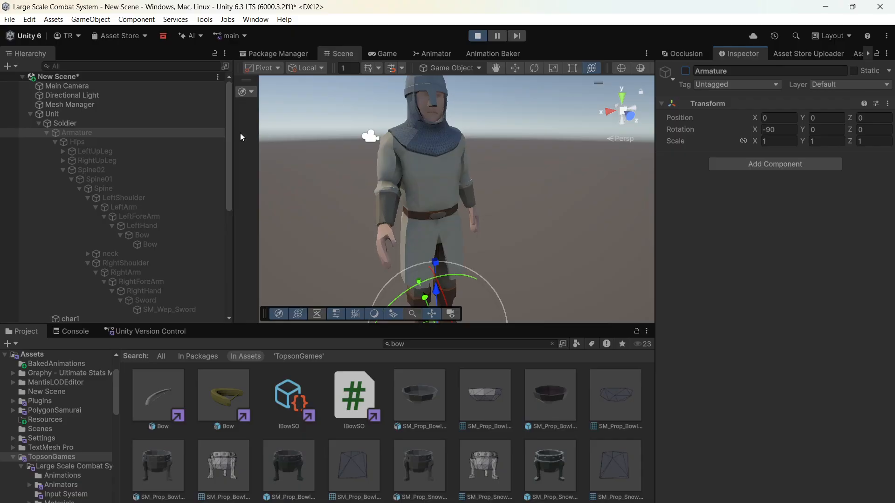
pyautogui.click(47, 132)
pyautogui.click(60, 142)
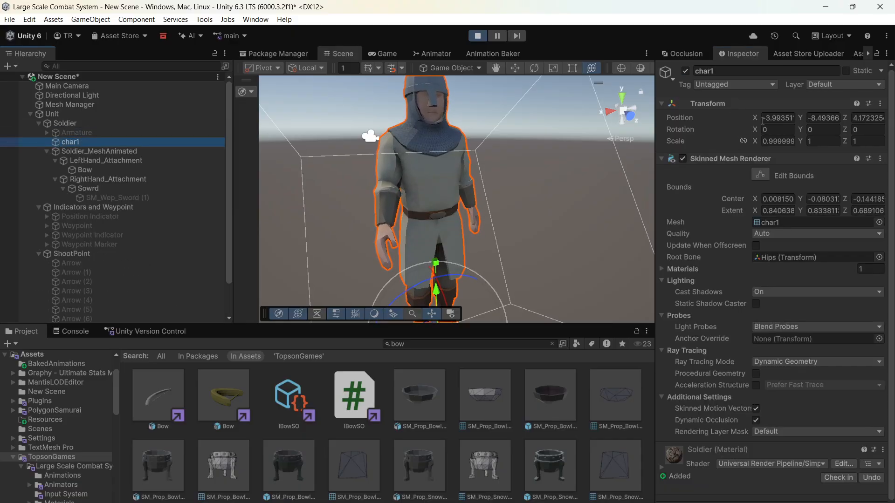
pyautogui.click(686, 71)
pyautogui.scroll(-4, 471, 182)
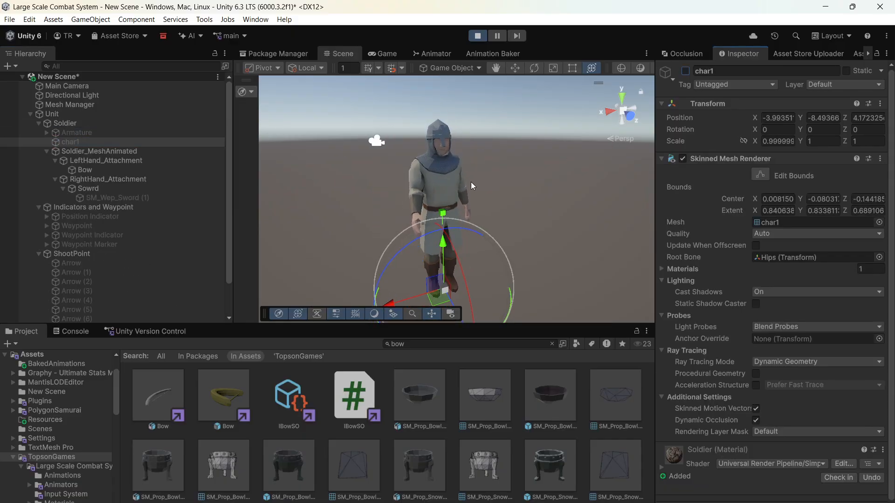
pyautogui.click(444, 168)
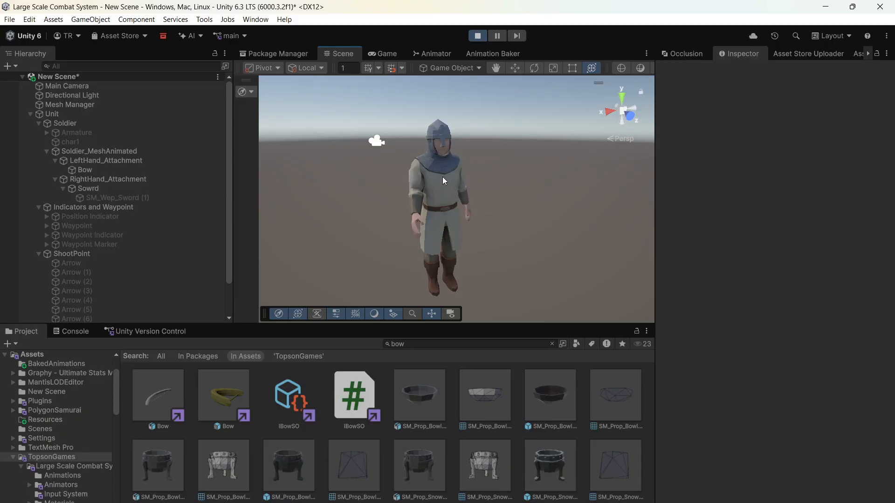
# - Activate the duplicated sword under Sowrd and frame it in the Scene view
pyautogui.click(148, 198)
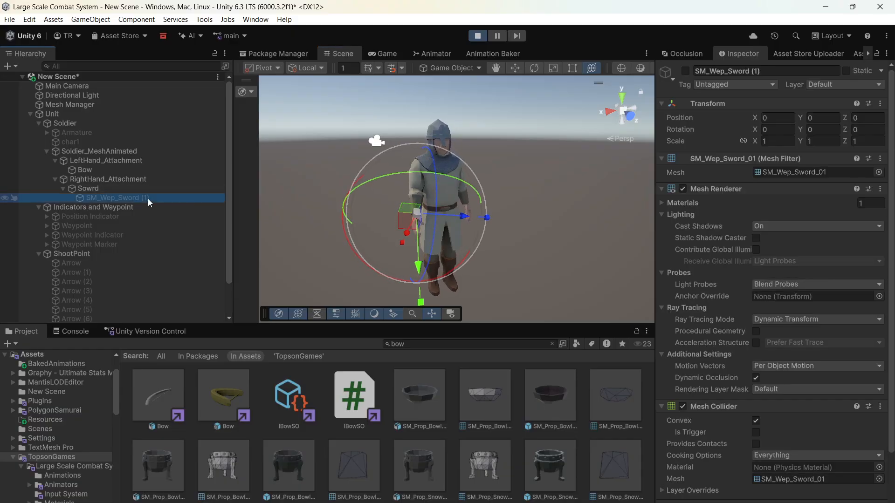
pyautogui.moveTo(407, 188); pyautogui.dragTo(497, 198, button='right')
pyautogui.press('f')
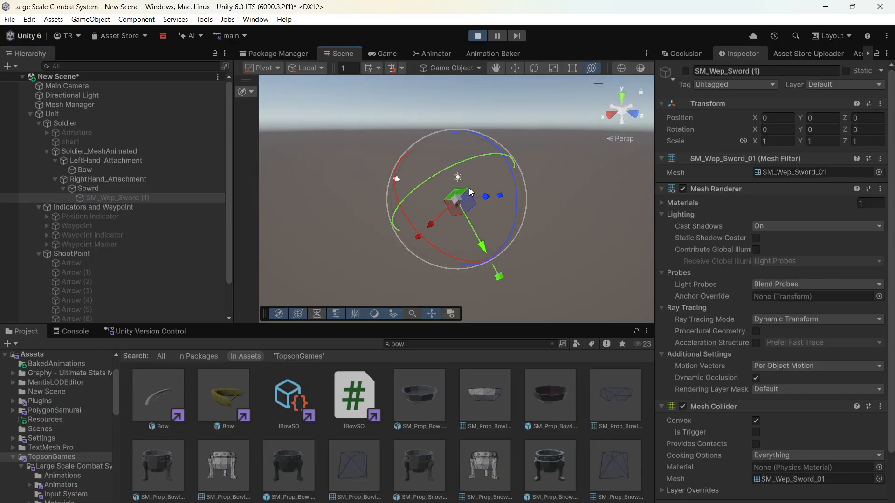
pyautogui.click(685, 71)
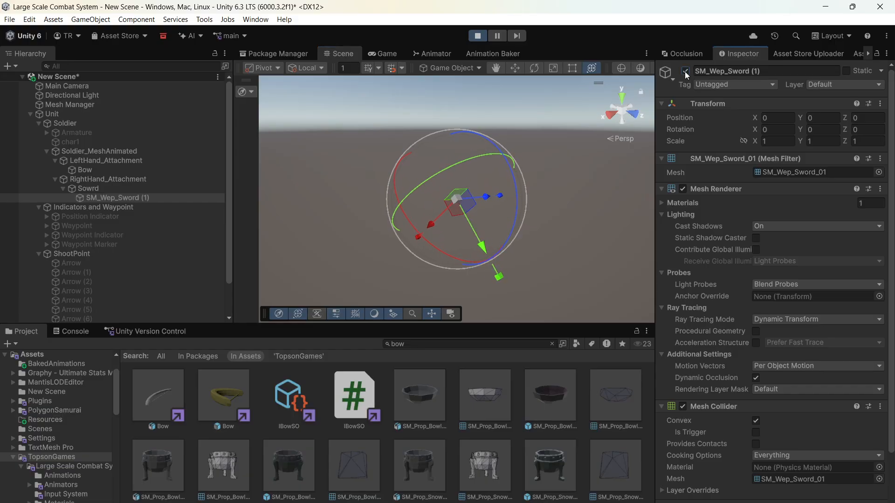
# - Rotate and move the Sowrd parent to fit the right hand, at about position 0.043, 0.106, 0.016 and rotation 78.281, -132.996, -42.395
pyautogui.click(177, 188)
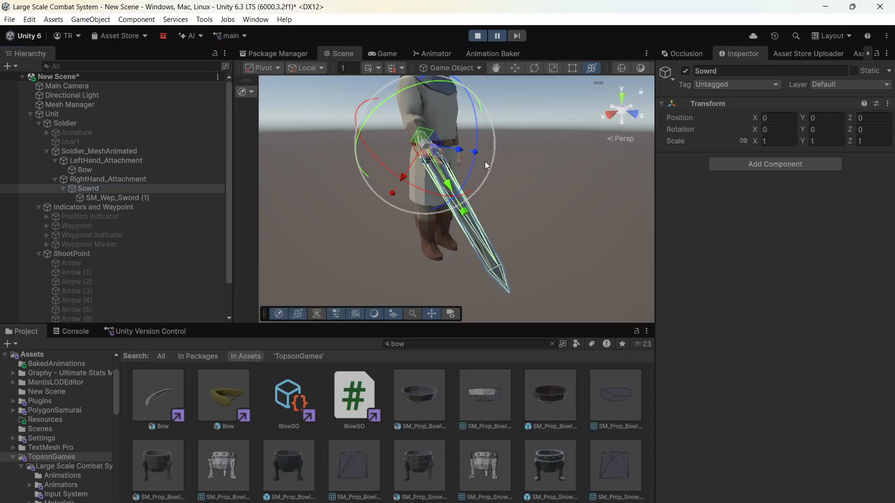
pyautogui.moveTo(469, 171); pyautogui.dragTo(627, 278)
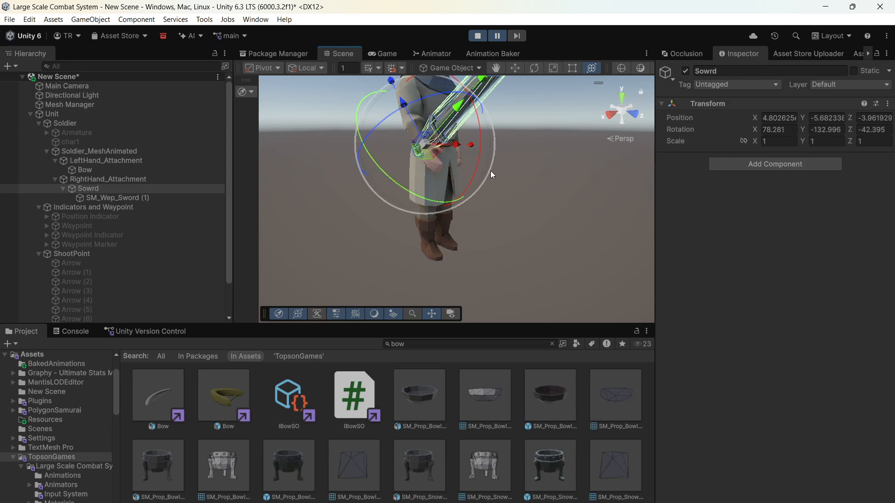
pyautogui.moveTo(433, 149); pyautogui.dragTo(441, 166)
pyautogui.press('e')
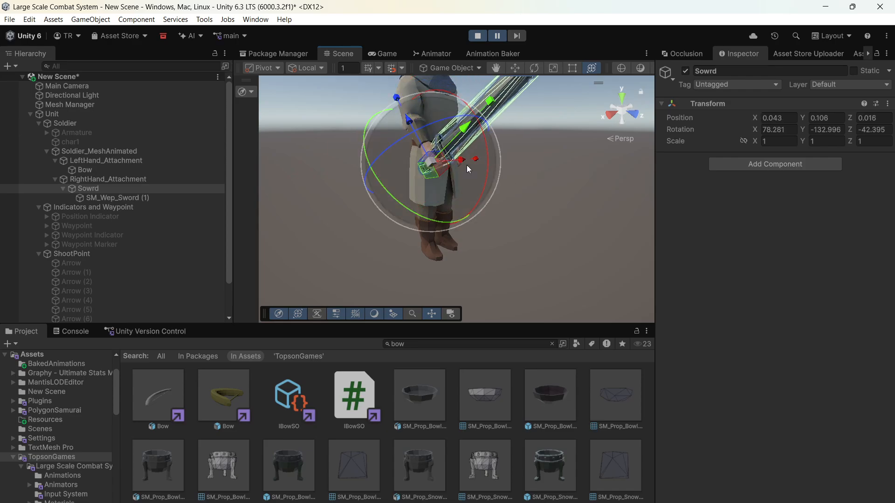
# - Copy the Sowrd parent's Transform component and exit Play mode
pyautogui.rightClick(703, 109)
pyautogui.moveTo(735, 192)
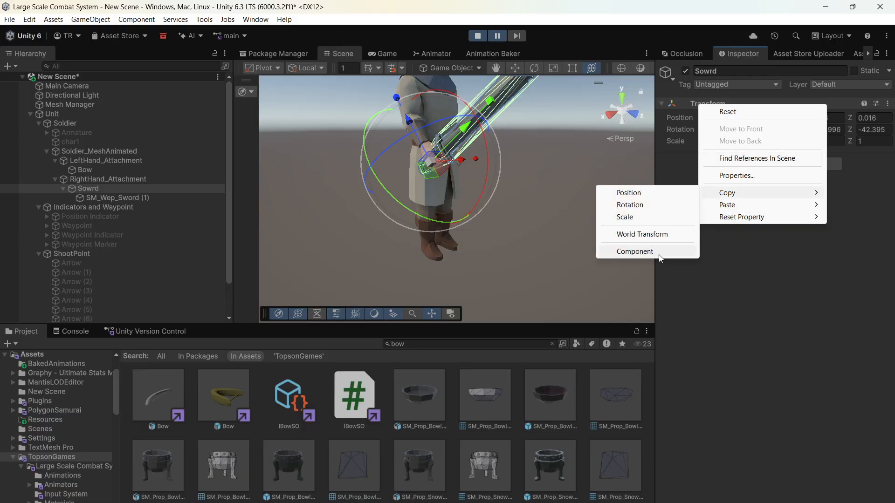
pyautogui.click(635, 251)
pyautogui.click(477, 36)
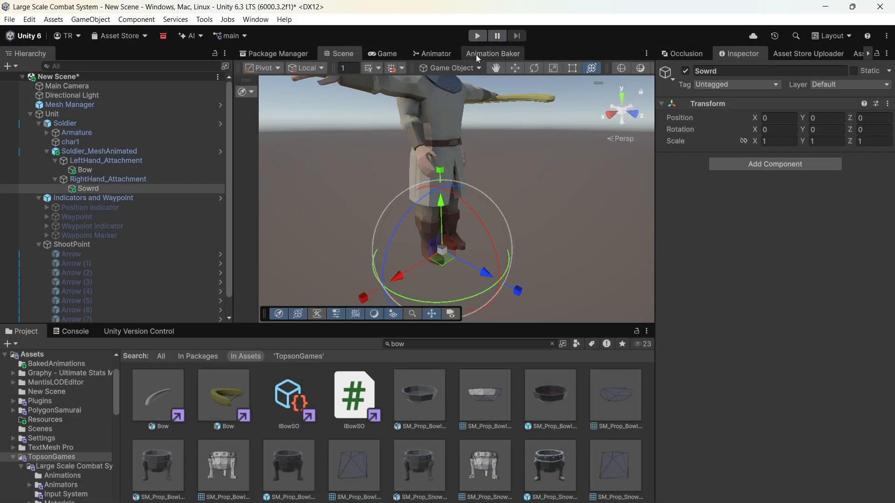
# - Rename the Sowrd object to Sword and paste the copied Transform component values onto it
pyautogui.click(738, 70)
pyautogui.write('Sw')
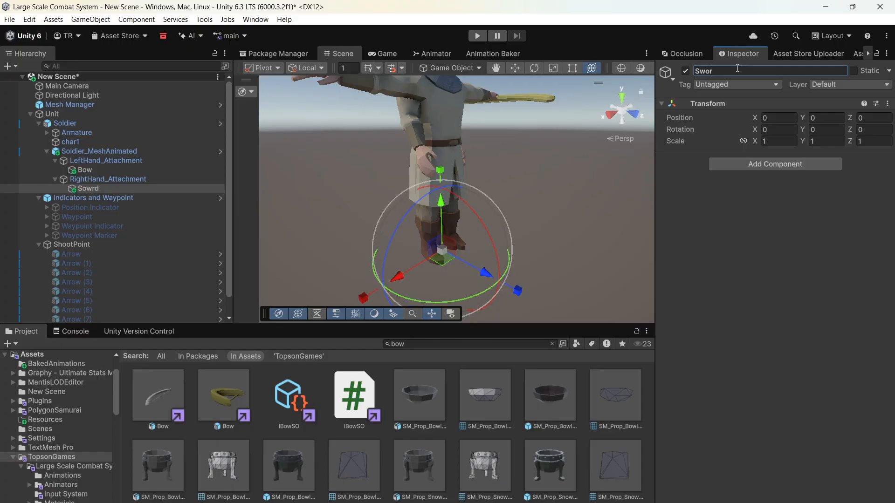
pyautogui.rightClick(707, 104)
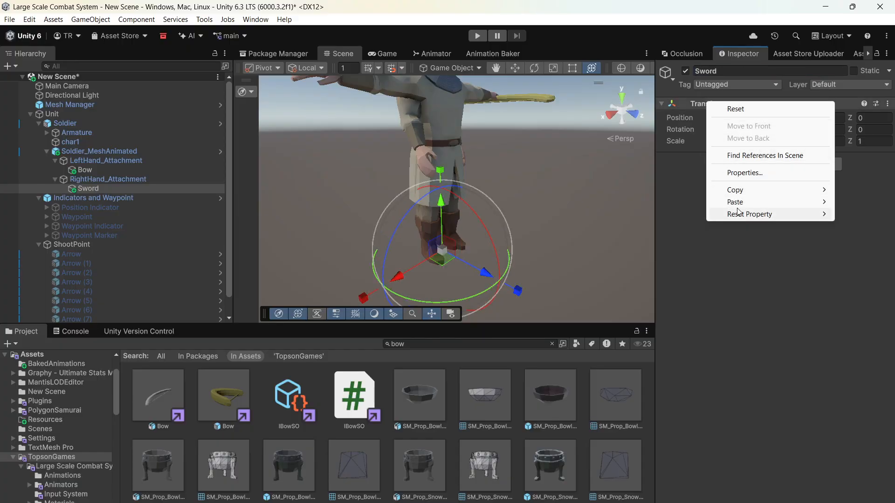
pyautogui.moveTo(746, 202)
pyautogui.click(670, 272)
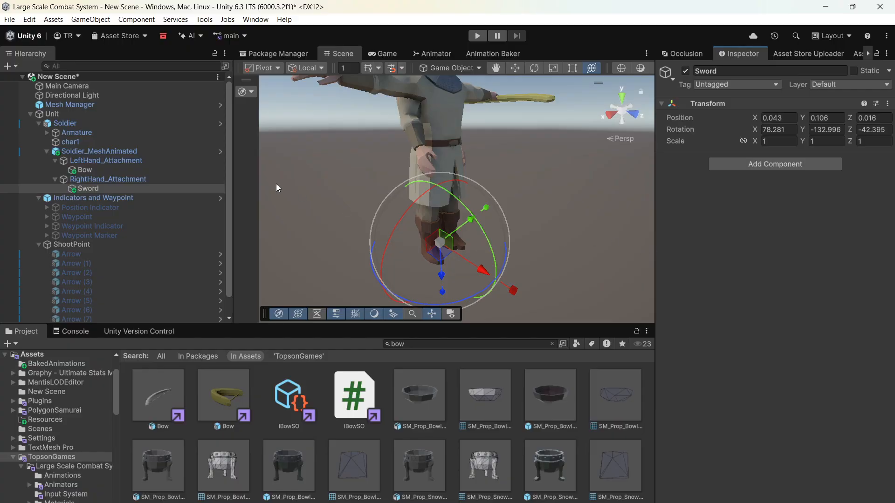
# - Enable the Nav Mesh Agent, Destructible Target and Unit script components on the Unit object
pyautogui.click(60, 113)
pyautogui.click(39, 245)
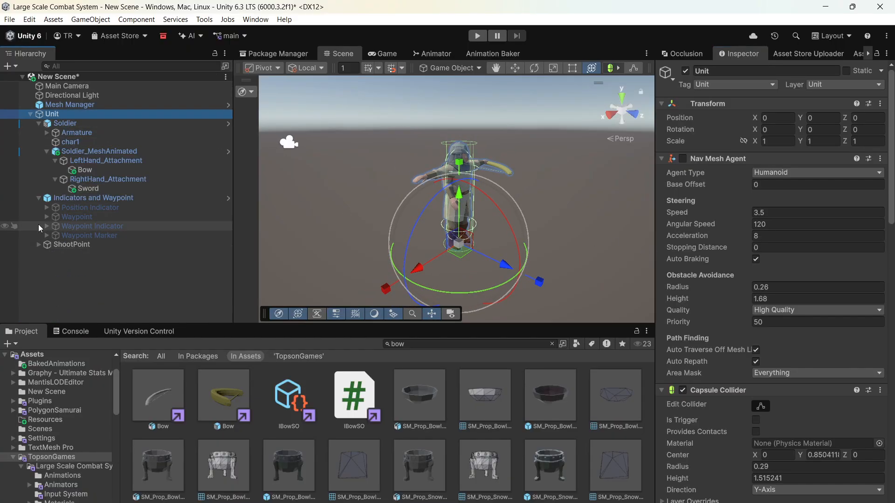
pyautogui.click(39, 197)
pyautogui.click(687, 158)
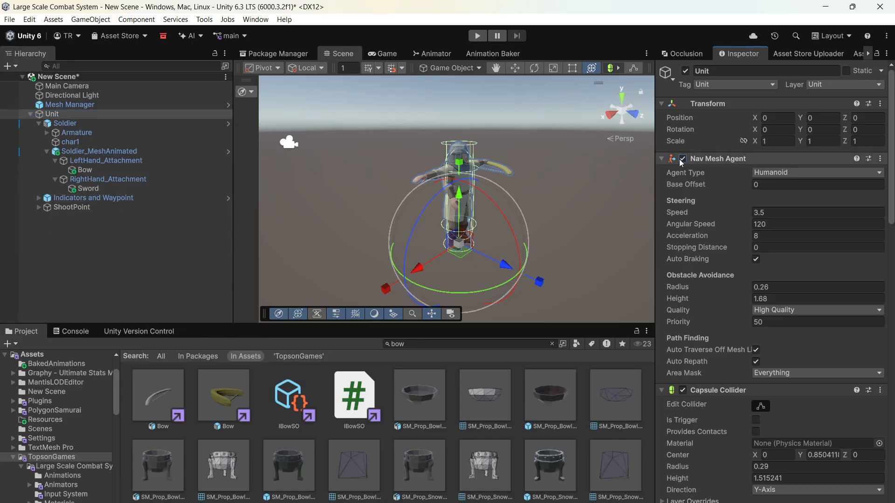
pyautogui.scroll(-10, 688, 173)
pyautogui.click(683, 203)
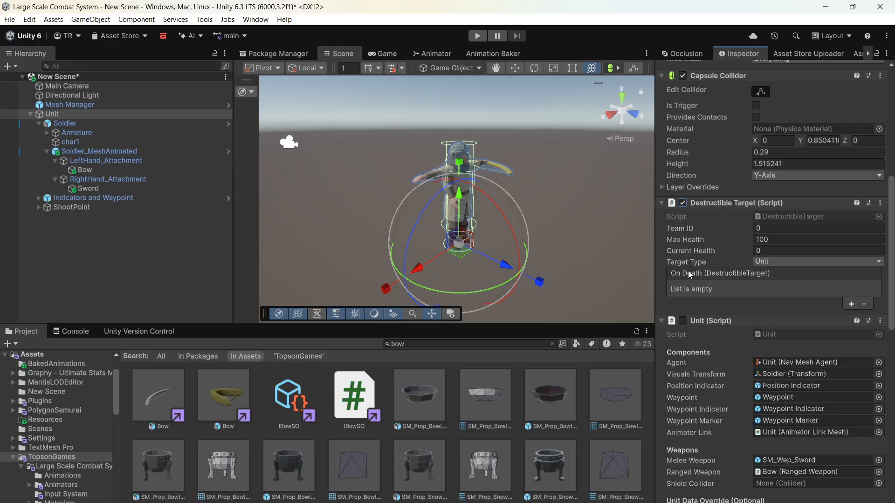
pyautogui.click(683, 321)
# - Assign the mesh-animated soldier's Sword as the Unit script's Melee GPU Parent and its Bow as the Ranged GPU Parent
pyautogui.scroll(-3, 707, 272)
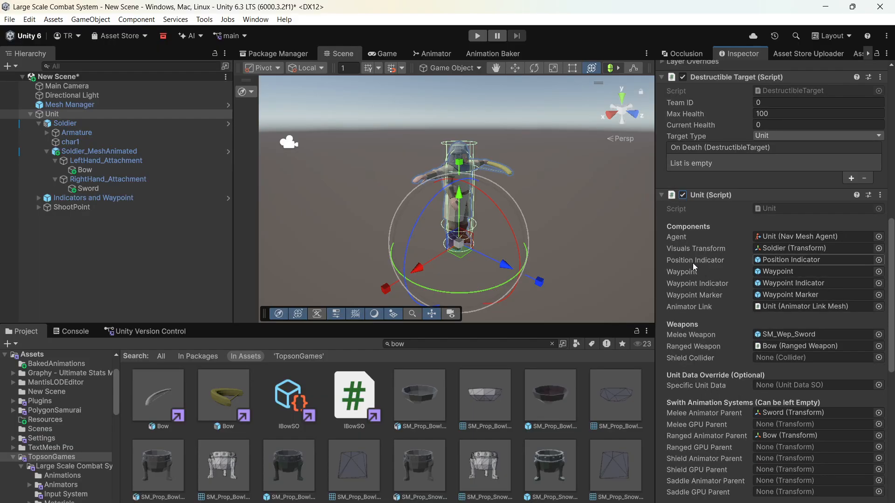
pyautogui.scroll(-10, 692, 263)
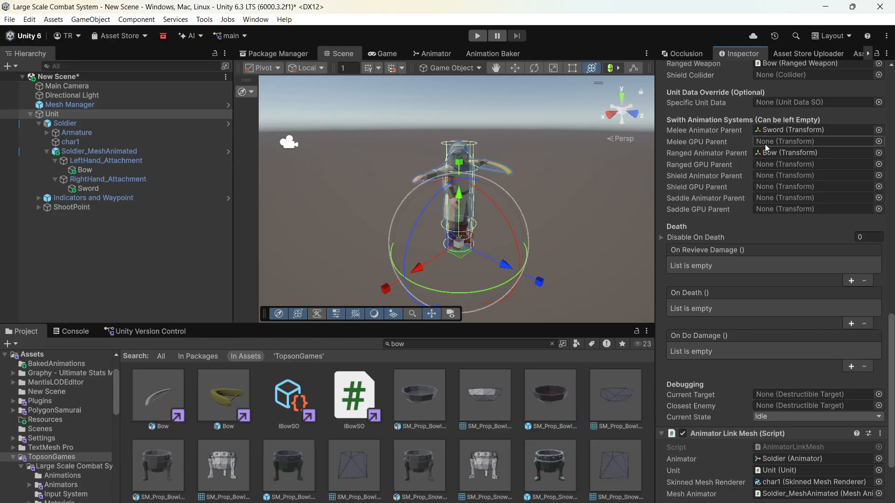
pyautogui.moveTo(91, 188); pyautogui.dragTo(796, 144)
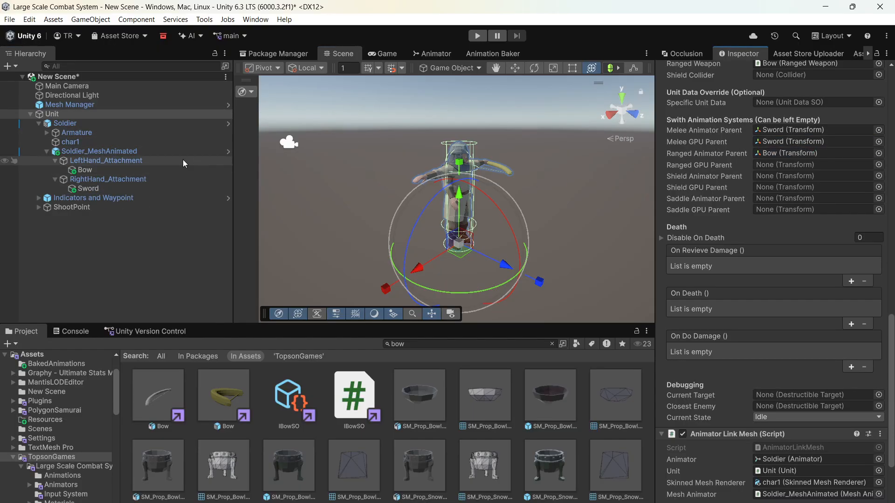
pyautogui.moveTo(85, 170); pyautogui.dragTo(769, 165)
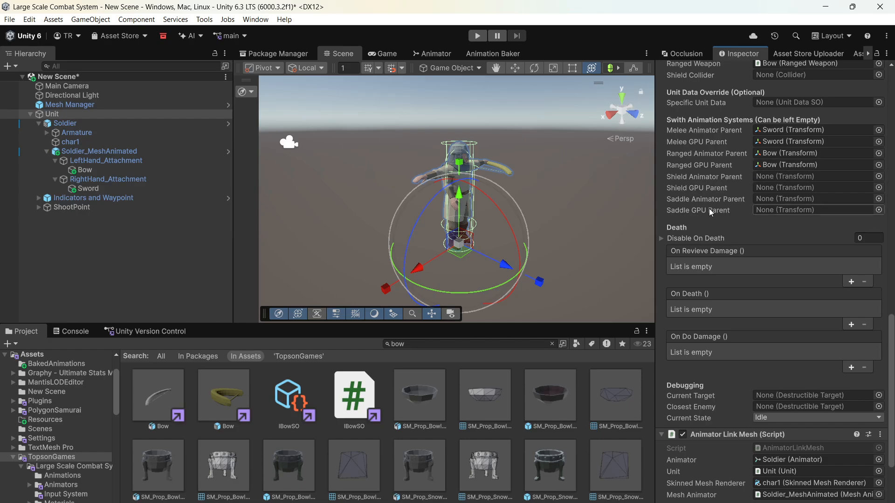
# - Clear the asset search and open the BakedAnimations folder, keeping the Unit's Animator Link Mesh component shown for editing
pyautogui.moveTo(892, 333); pyautogui.dragTo(893, 387)
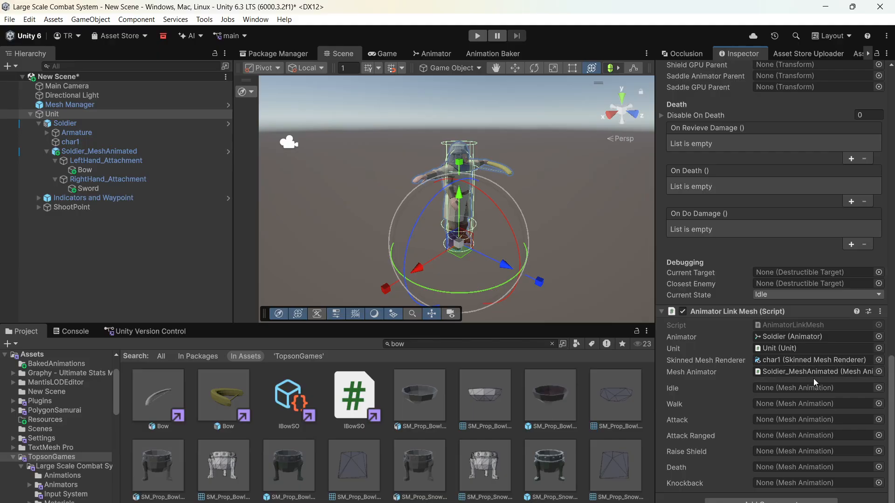
pyautogui.click(552, 344)
pyautogui.click(133, 356)
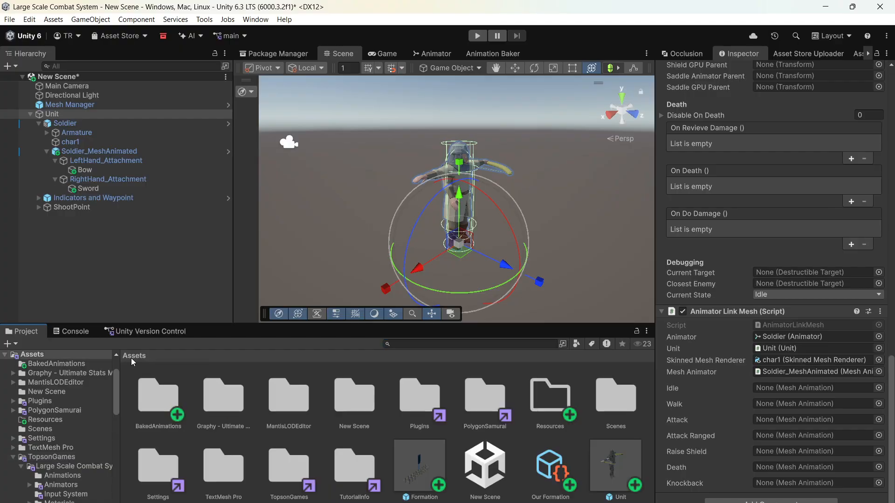
pyautogui.doubleClick(157, 391)
pyautogui.click(69, 104)
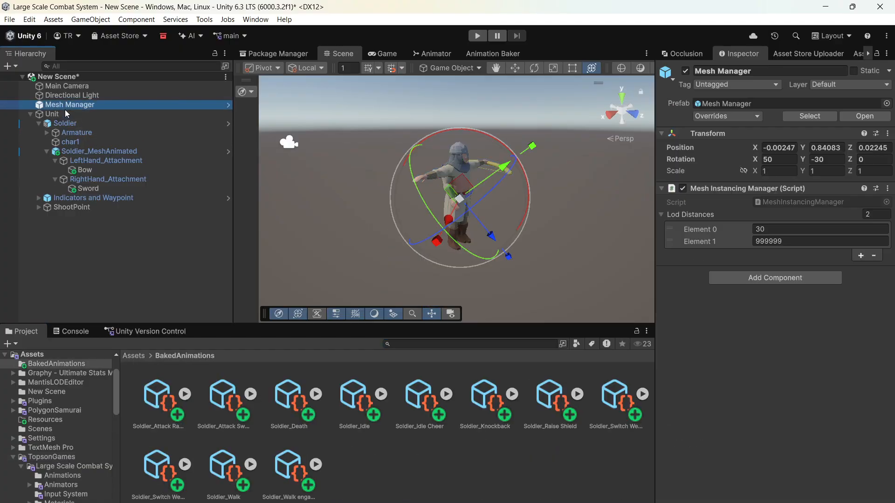
pyautogui.click(65, 114)
pyautogui.scroll(-15, 729, 235)
pyautogui.scroll(-5, 728, 234)
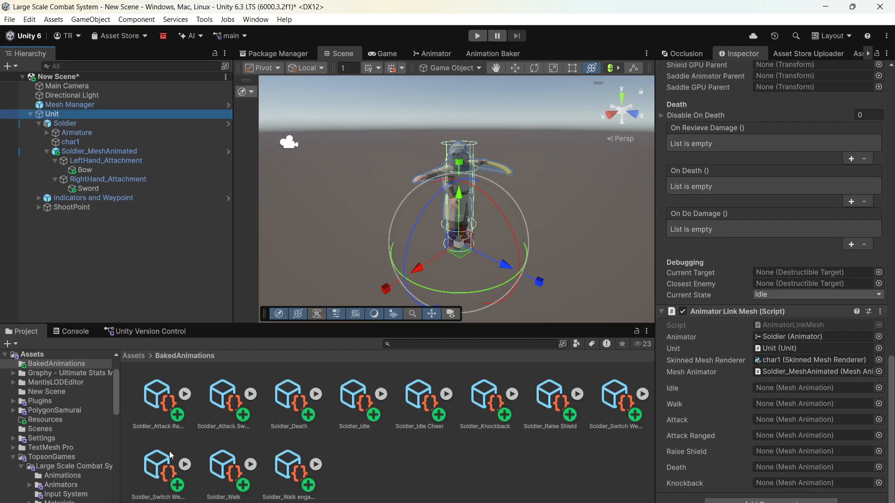
# - Assign Soldier_Walk, Soldier_Idle, Soldier_Attack Sword, Soldier_Attack Ranged and Soldier_Death to Animator Link Mesh's Walk, Idle, Attack, Attack Ranged and Death slots
pyautogui.moveTo(225, 476); pyautogui.dragTo(774, 403)
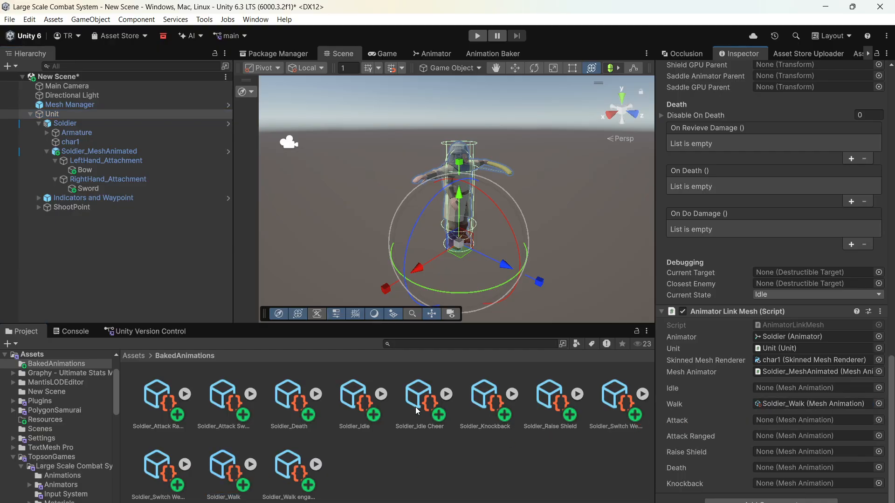
pyautogui.moveTo(418, 411); pyautogui.dragTo(712, 390)
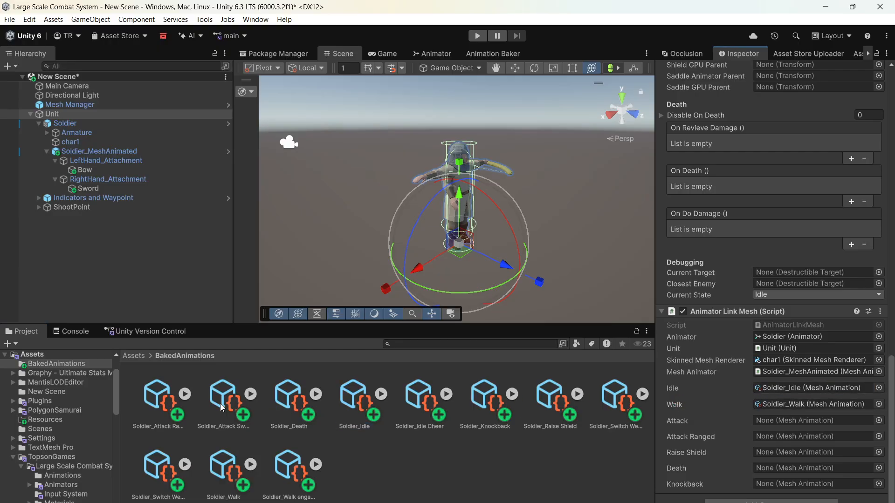
pyautogui.moveTo(226, 413); pyautogui.dragTo(792, 422)
pyautogui.moveTo(154, 418); pyautogui.dragTo(178, 406)
pyautogui.moveTo(591, 425); pyautogui.dragTo(785, 440)
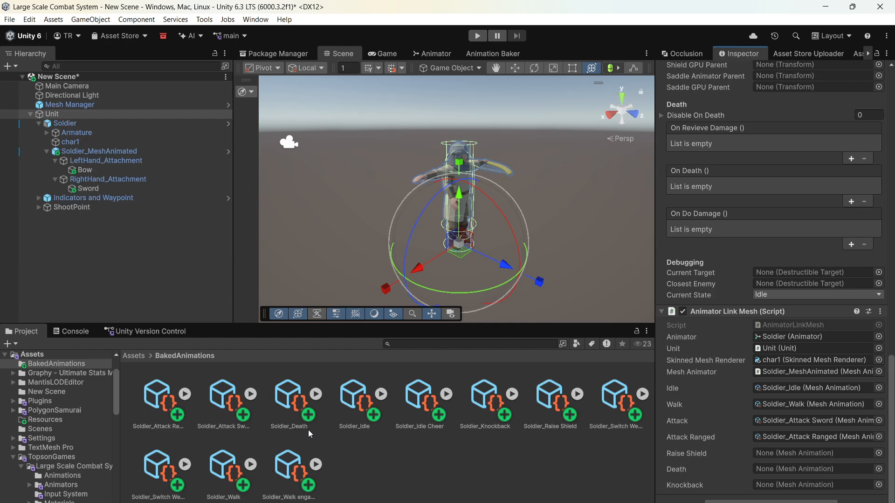
pyautogui.moveTo(301, 417); pyautogui.dragTo(811, 469)
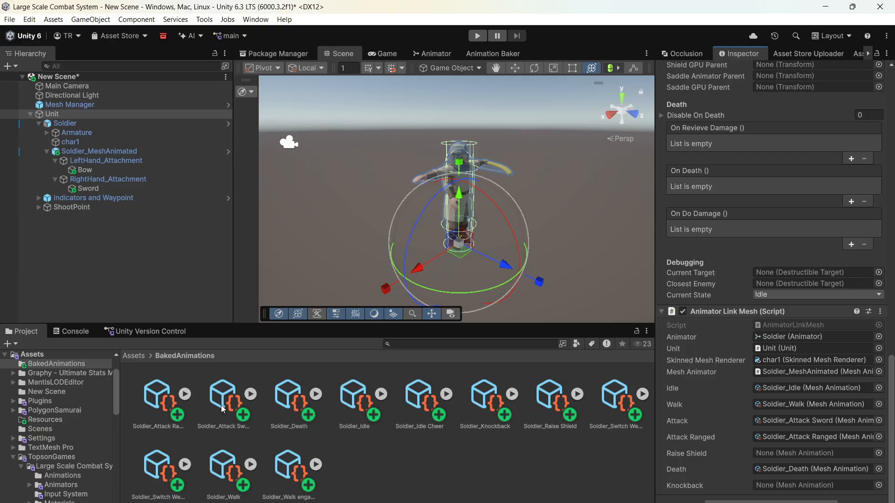
# - Assign the Soldier_Walk engaged baked animation to the Knockback slot of the Unit's Animator Link Mesh component
pyautogui.moveTo(286, 470); pyautogui.dragTo(829, 491)
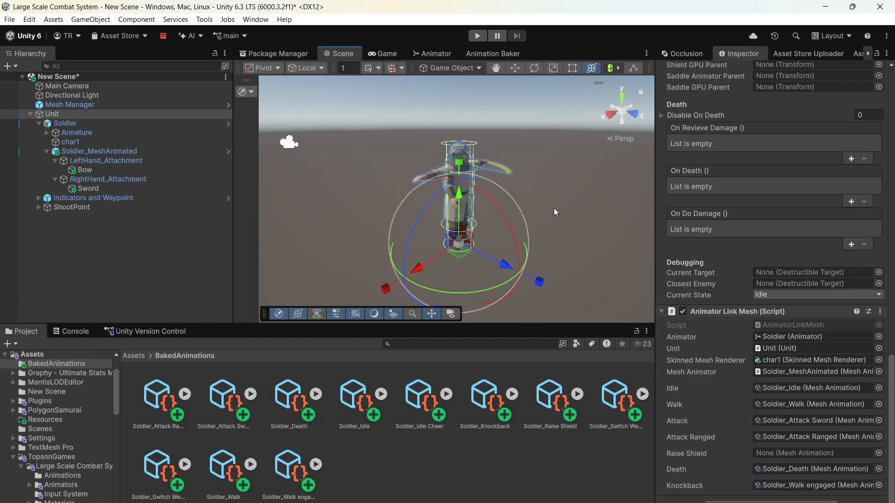
pyautogui.scroll(10, 818, 199)
pyautogui.scroll(6, 818, 199)
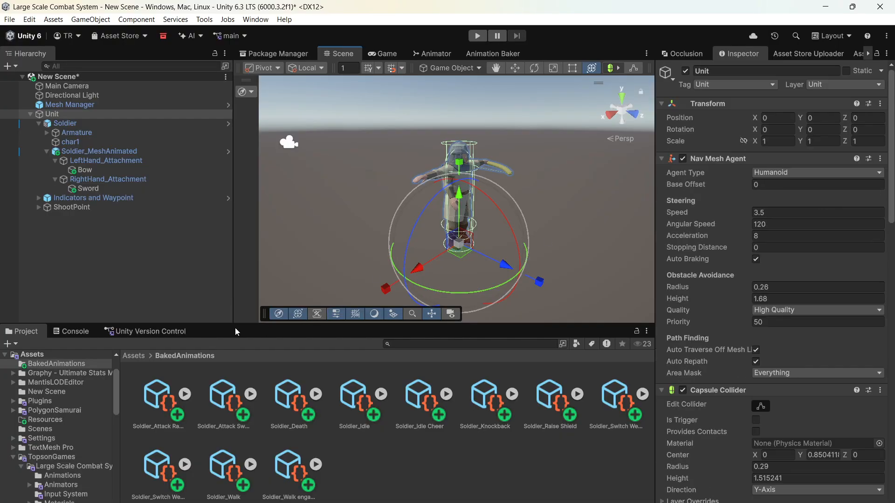
# - Save the configured Unit as a prefab in the TopsonGames folder and delete its instance from the scene
pyautogui.click(134, 356)
pyautogui.doubleClick(276, 468)
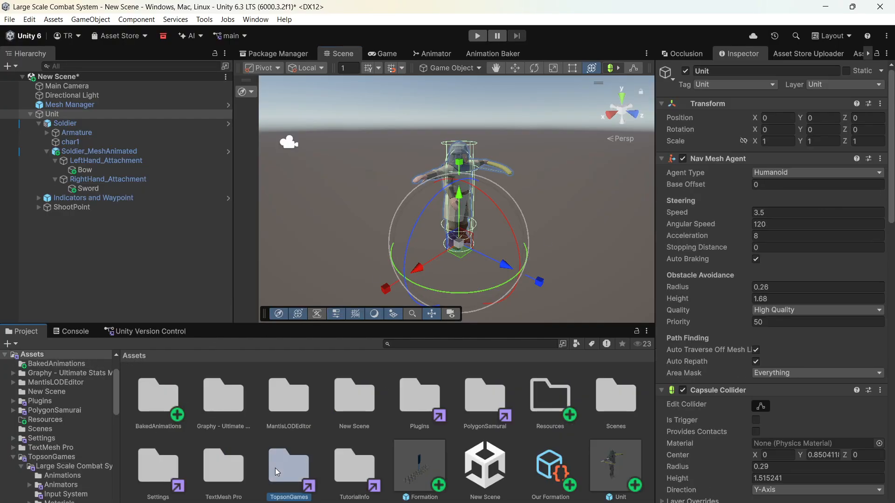
pyautogui.click(50, 114)
pyautogui.scroll(-15, 717, 250)
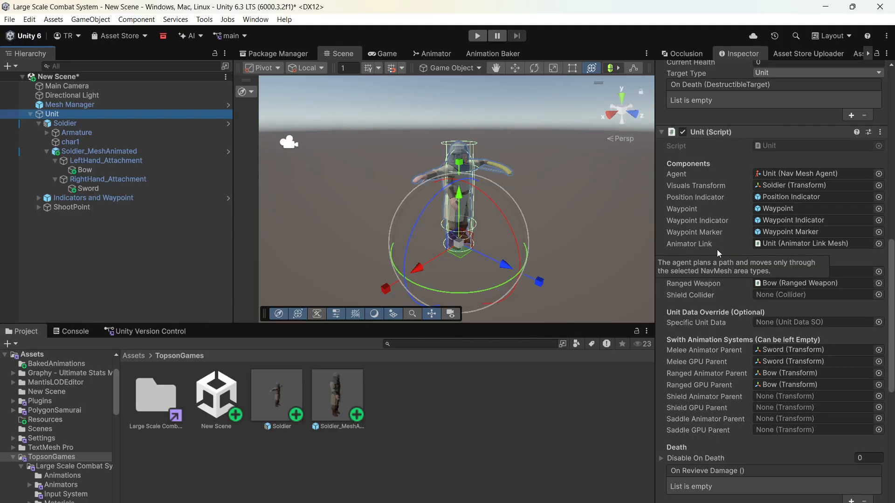
pyautogui.moveTo(891, 281); pyautogui.dragTo(892, 400)
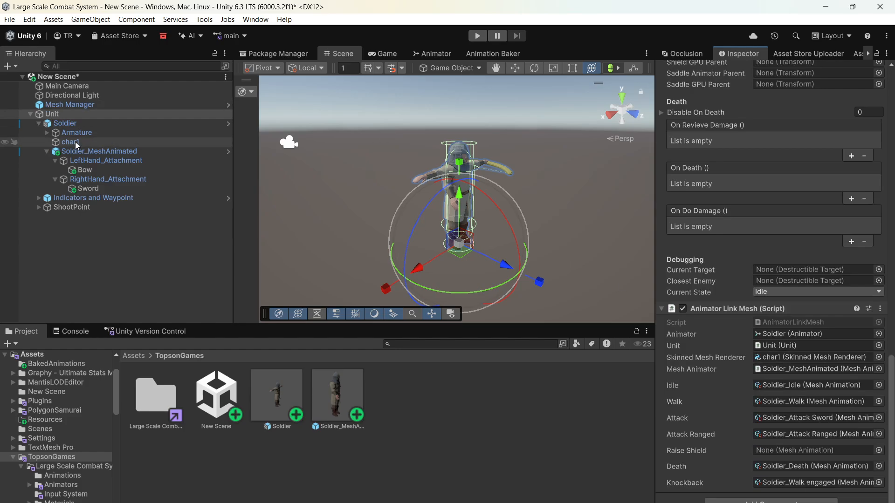
pyautogui.click(73, 126)
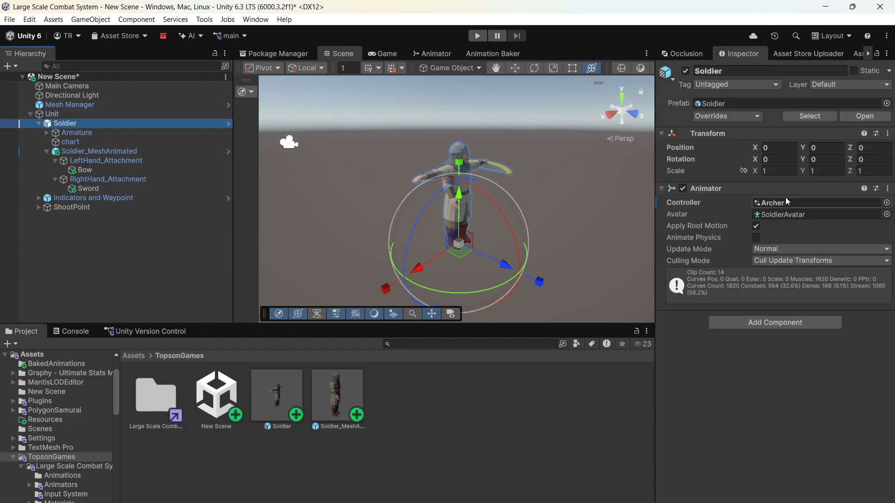
pyautogui.moveTo(53, 116); pyautogui.dragTo(456, 415)
pyautogui.click(101, 114)
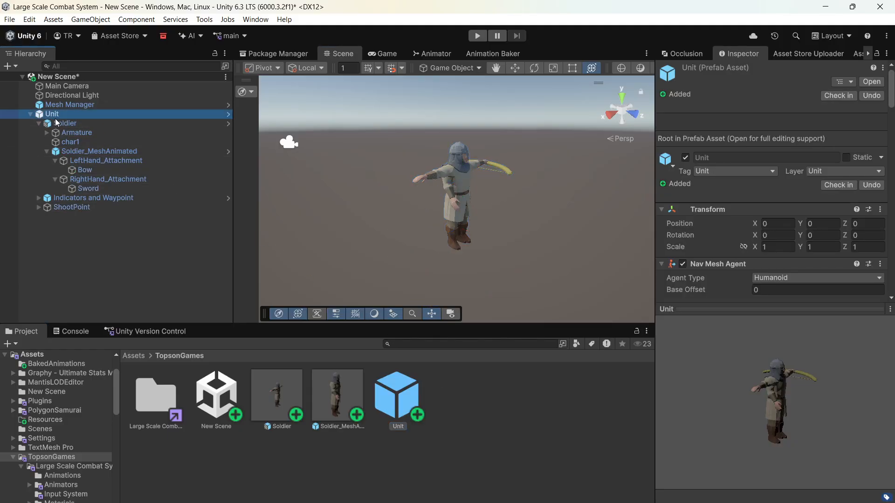
pyautogui.press('Delete')
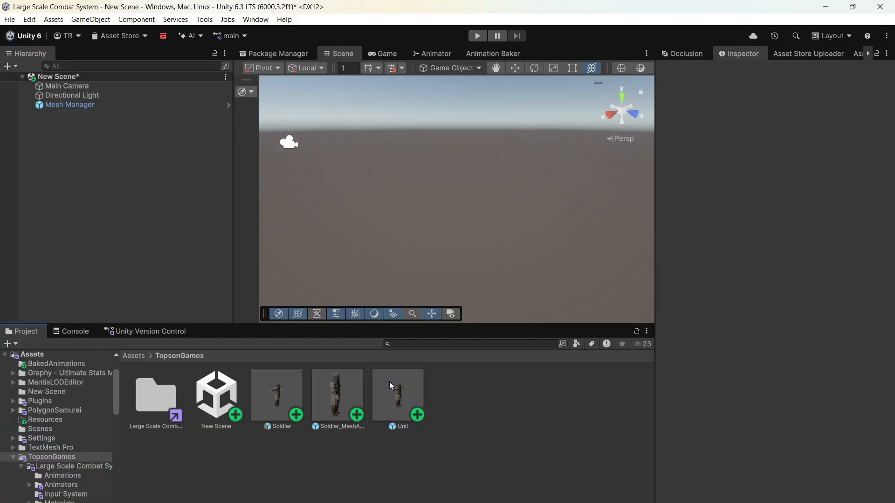
# - Open the Unit prefab, deactivate its Soldier_MeshAnimated child object, and return to the scene
pyautogui.doubleClick(389, 382)
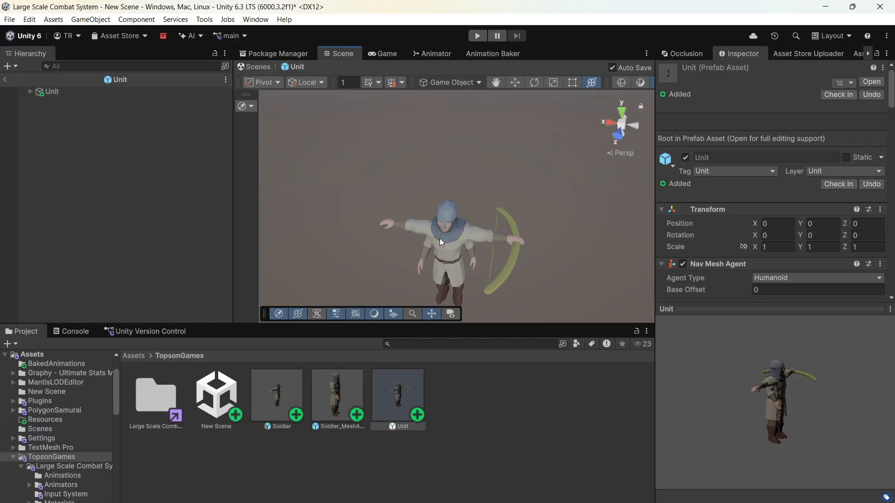
pyautogui.click(440, 239)
pyautogui.click(39, 101)
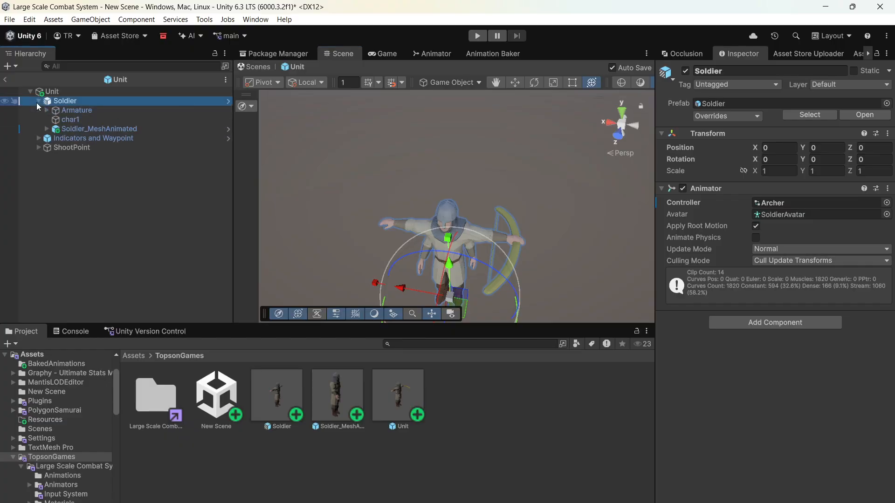
pyautogui.click(70, 131)
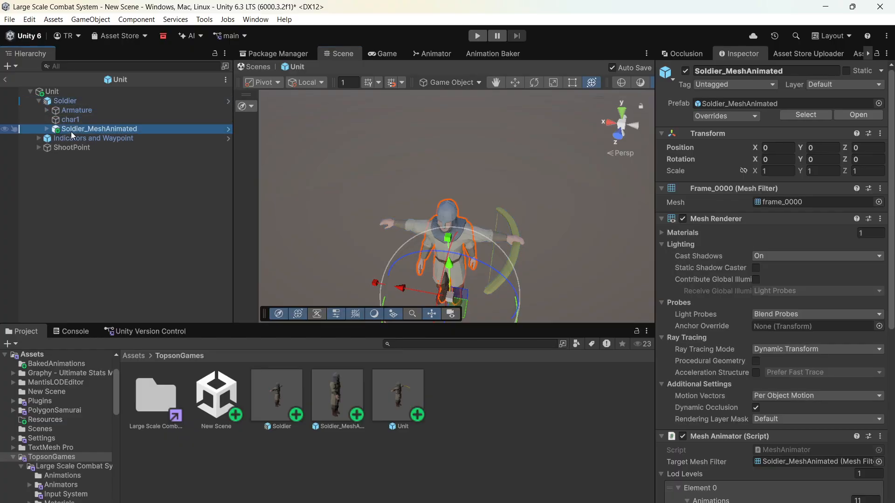
pyautogui.press('f')
pyautogui.click(684, 72)
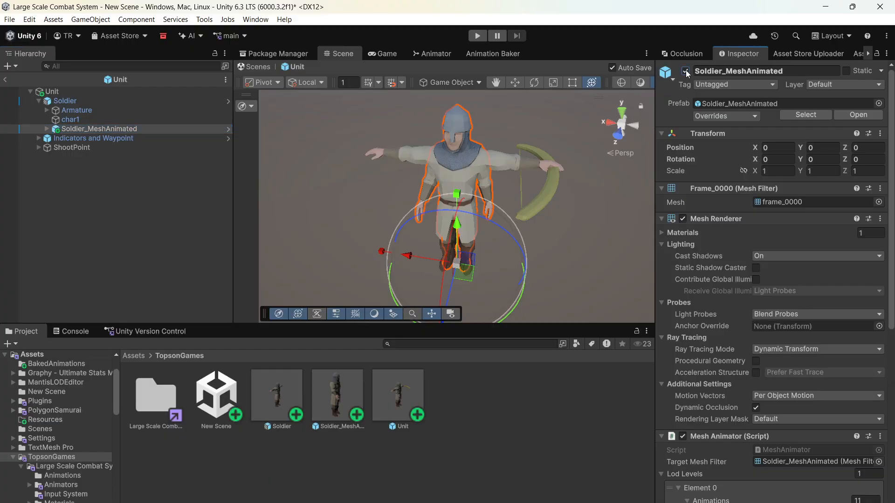
pyautogui.click(152, 105)
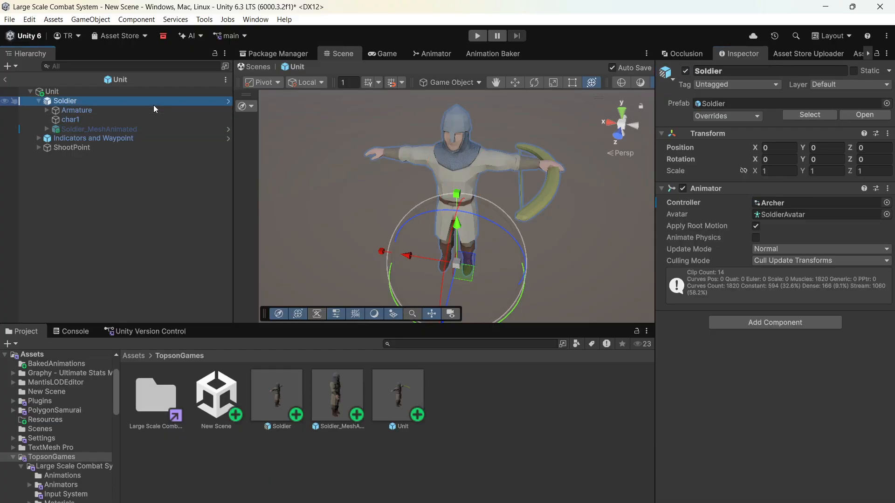
pyautogui.click(5, 79)
# - Create an empty object in the scene and name it Formation
pyautogui.scroll(-5, 467, 228)
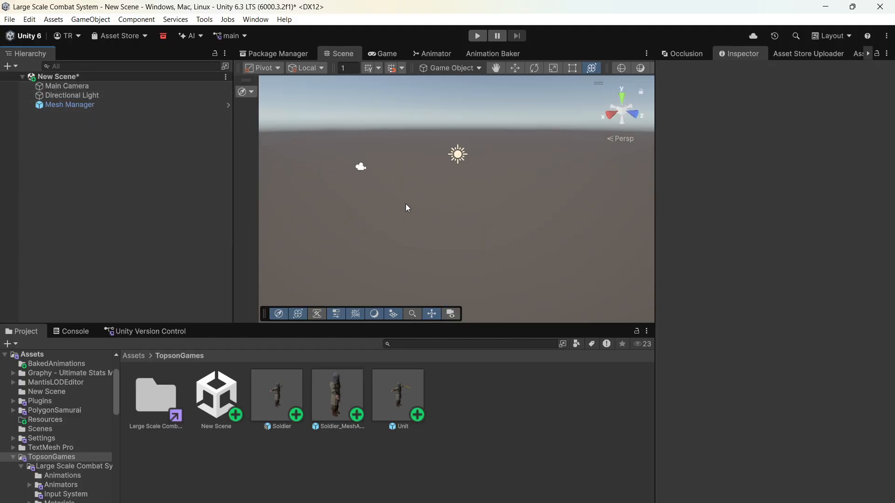
pyautogui.rightClick(194, 166)
pyautogui.click(219, 340)
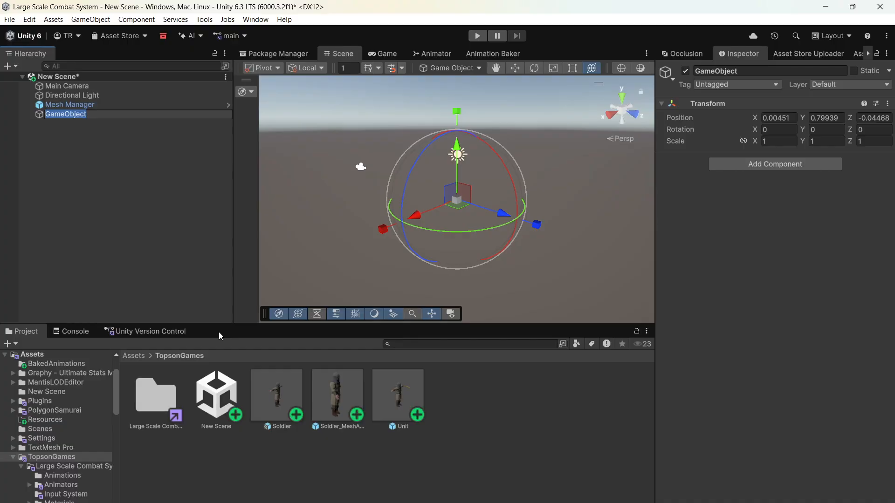
pyautogui.write('Formation')
pyautogui.press('Return')
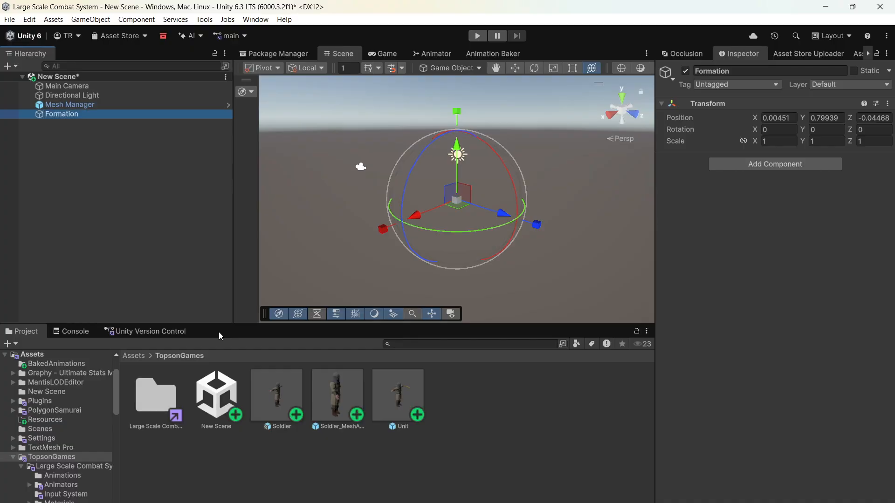
# - Add the TopsonGames Formation script component to the Formation object
pyautogui.click(742, 168)
pyautogui.write('formation')
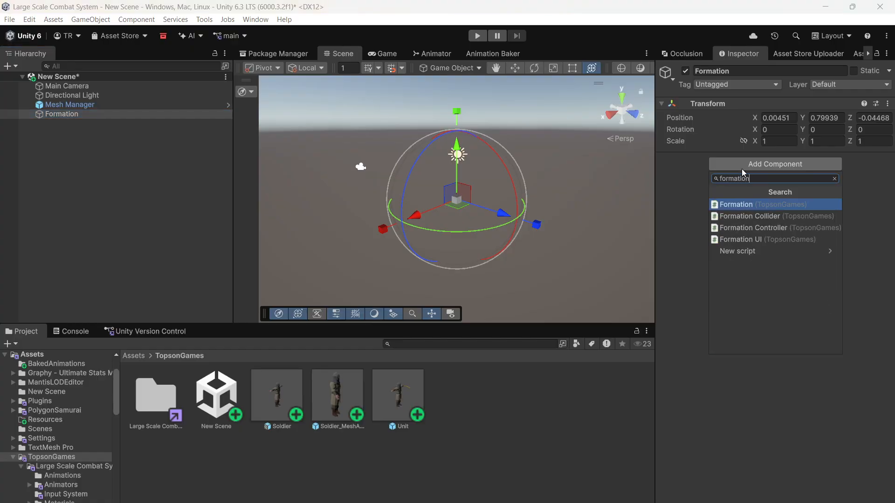
pyautogui.press('Return')
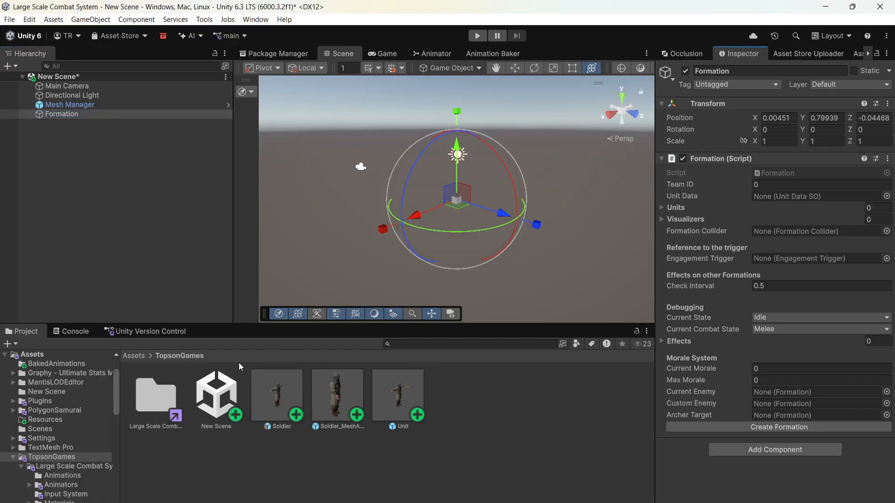
# - Duplicate the Archers unit data asset in Large Scale Combat System's Scriptable Objects > Unit Data > Player folder
pyautogui.doubleClick(159, 402)
pyautogui.doubleClick(206, 480)
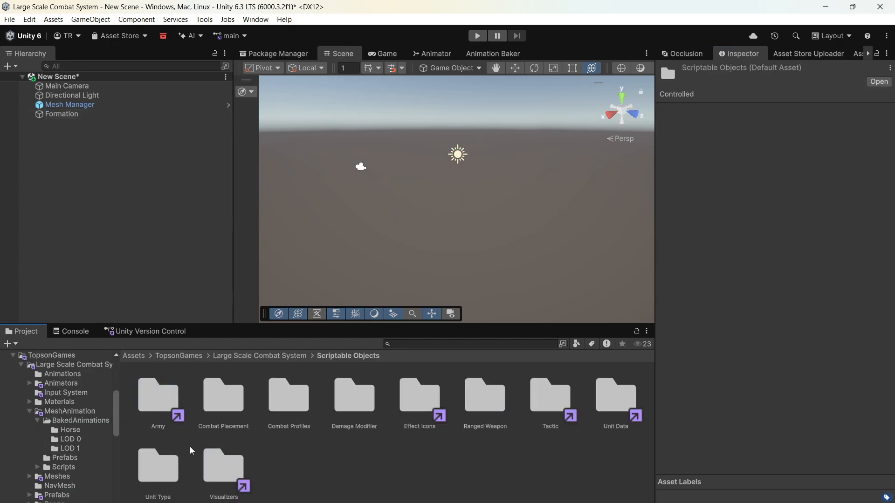
pyautogui.doubleClick(168, 474)
pyautogui.click(351, 357)
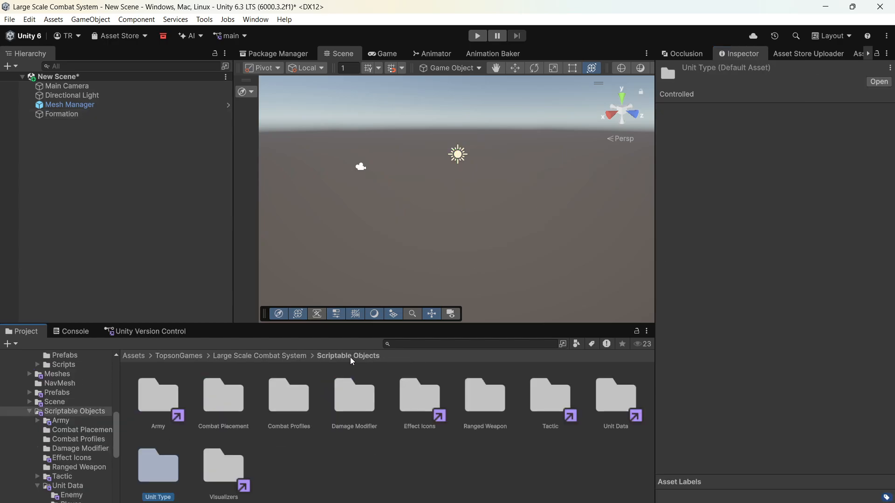
pyautogui.doubleClick(612, 414)
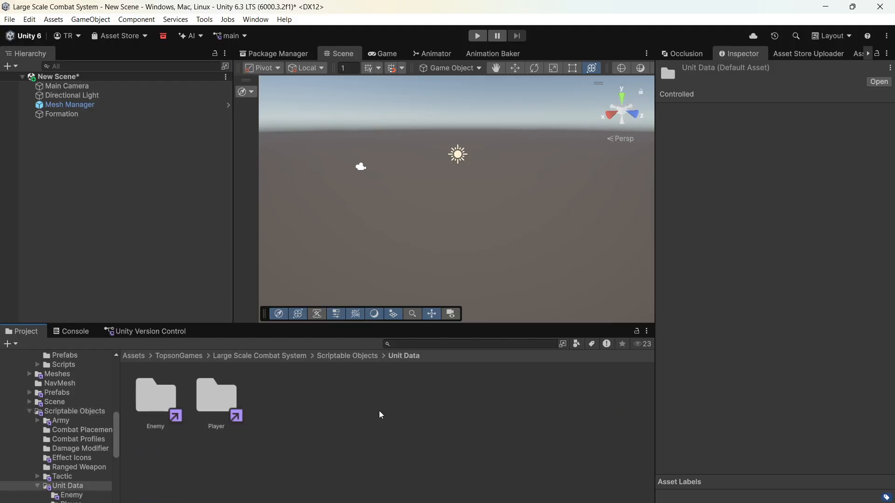
pyautogui.doubleClick(223, 405)
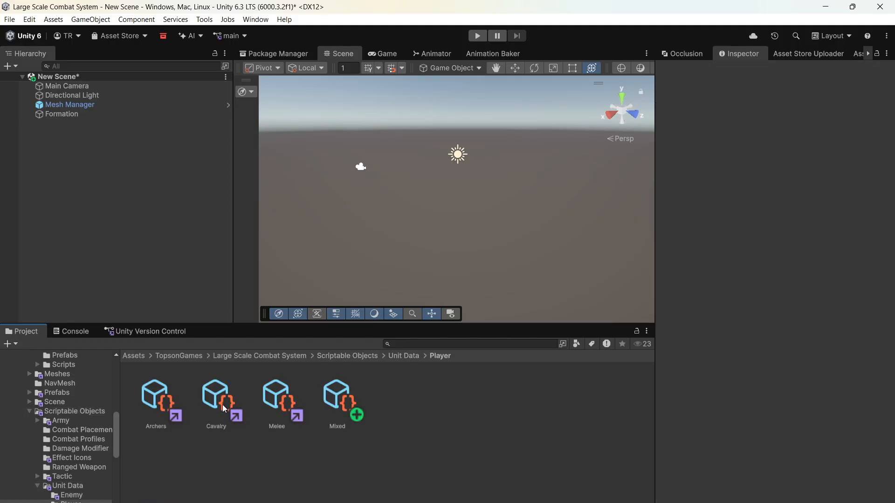
pyautogui.click(152, 399)
pyautogui.hotkey('ctrl', 'd')
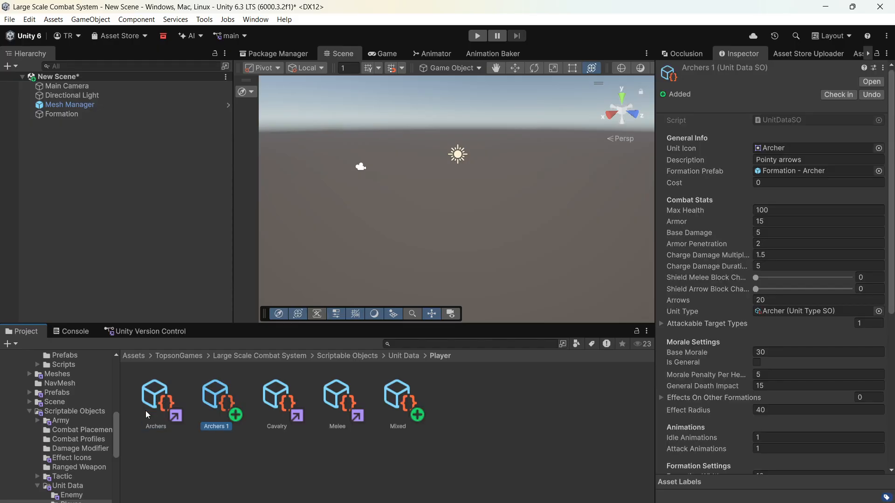
# - Move the duplicated Archers unit data asset to the TopsonGames folder and open that folder
pyautogui.scroll(4, 75, 426)
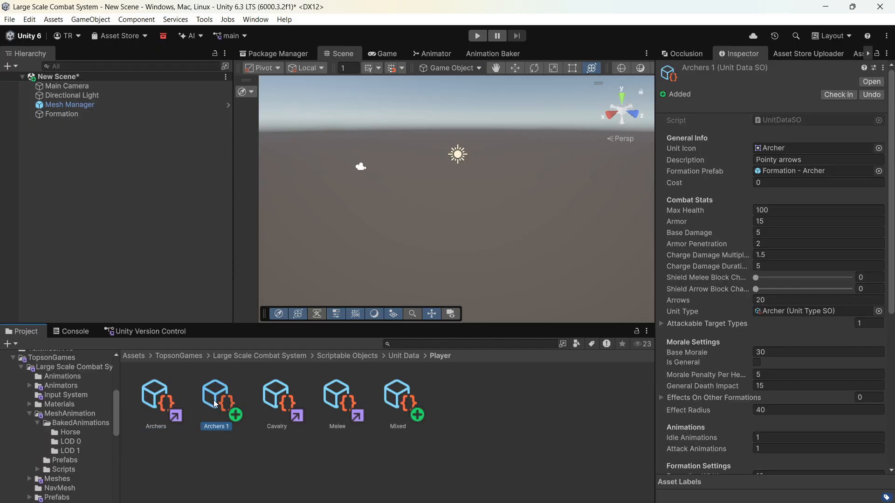
pyautogui.moveTo(214, 401); pyautogui.dragTo(47, 359)
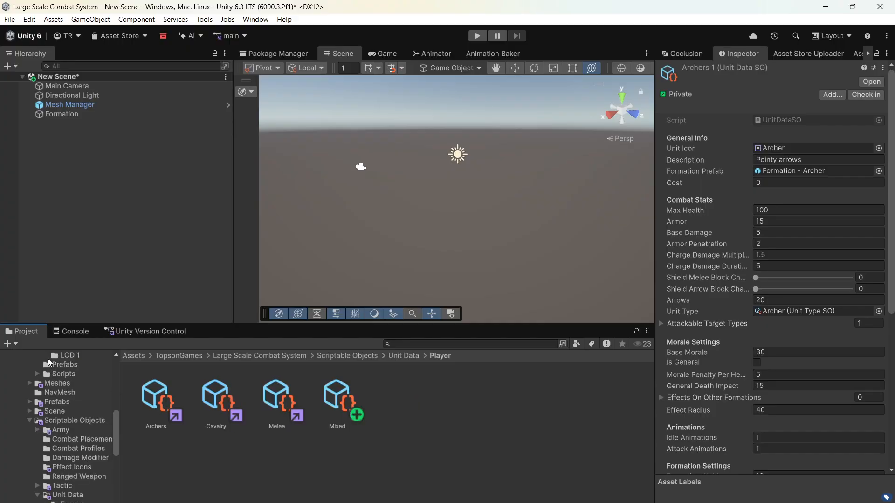
pyautogui.scroll(10, 56, 373)
pyautogui.scroll(-6, 48, 455)
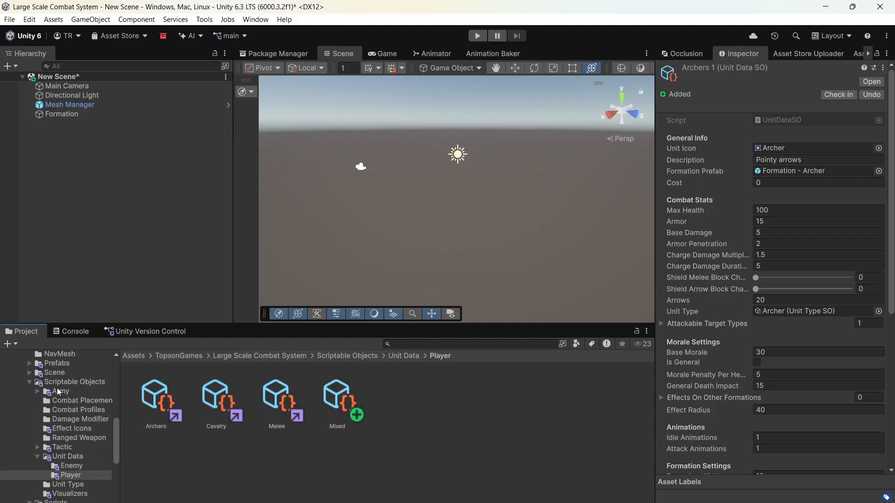
pyautogui.scroll(2, 115, 405)
pyautogui.scroll(3, 115, 403)
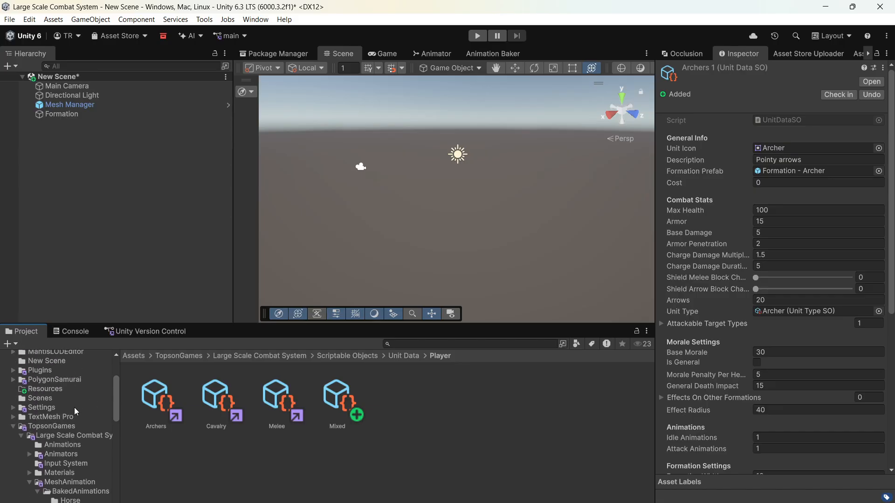
pyautogui.click(62, 425)
# - Rename the copied archer data asset as Our Mesh Archers and assign it as the Formation script's Unit Data
pyautogui.click(220, 404)
pyautogui.rightClick(220, 404)
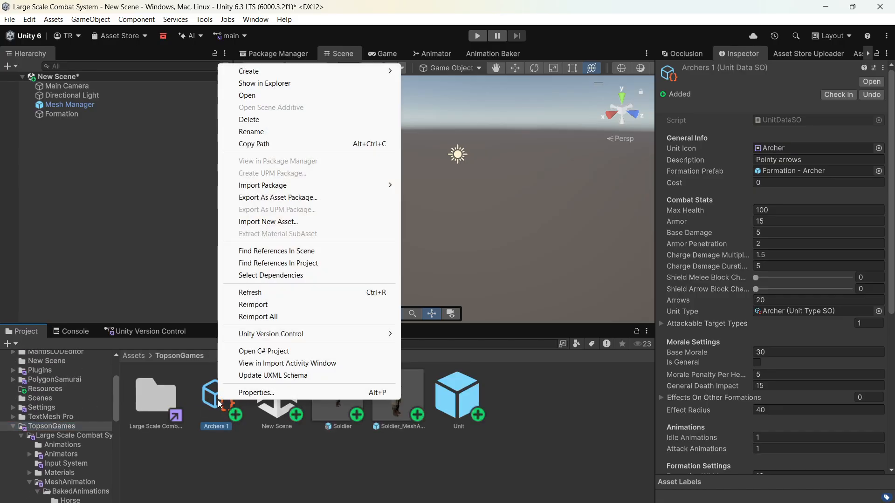
pyautogui.click(290, 134)
pyautogui.write('Our Mesh Arc')
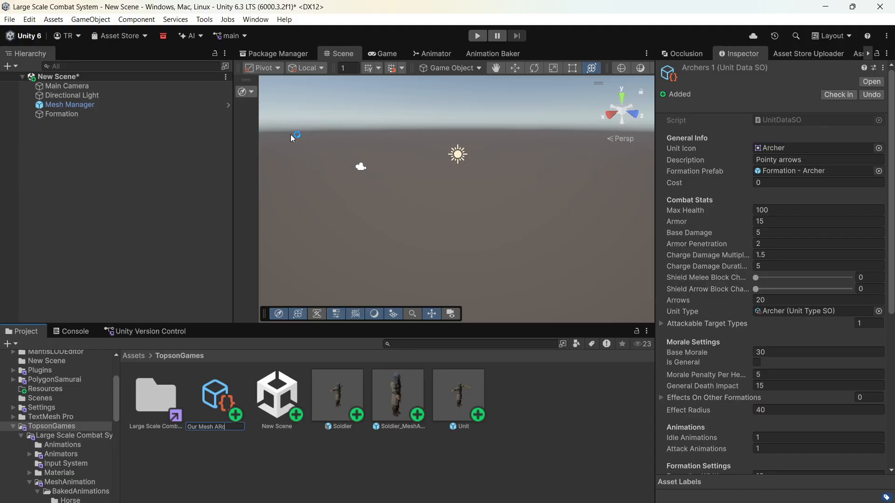
pyautogui.write('hers')
pyautogui.press('Return')
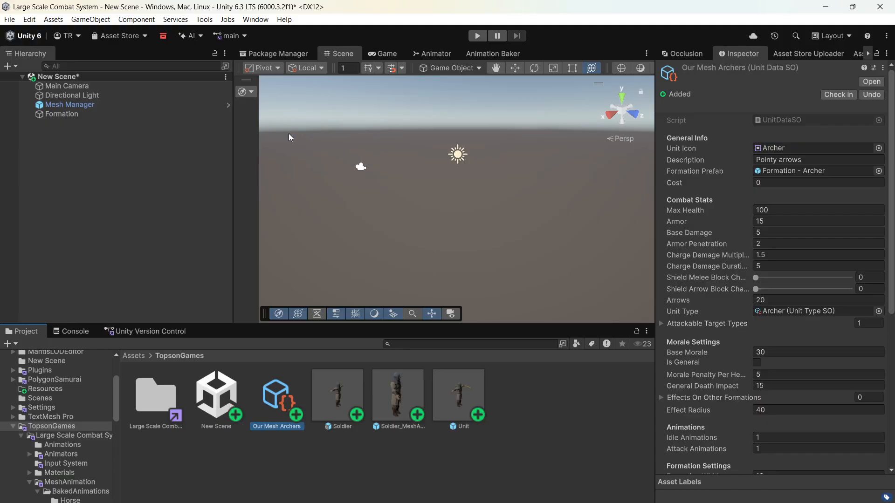
pyautogui.click(65, 114)
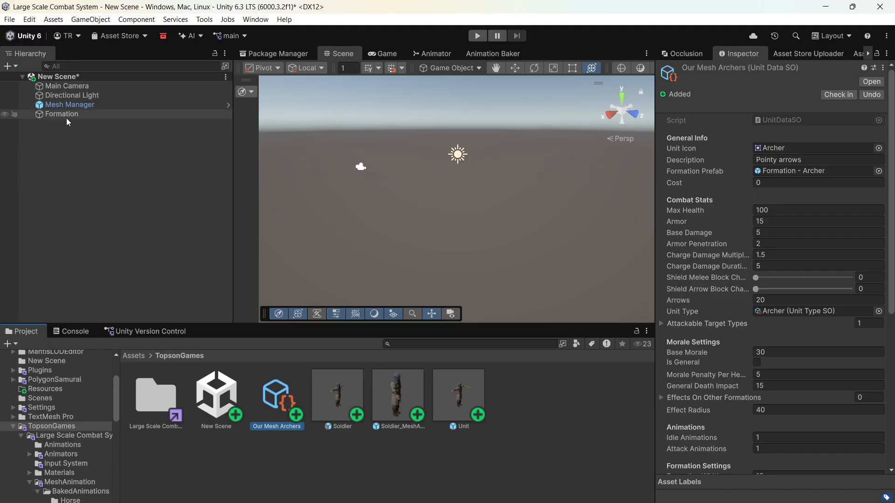
pyautogui.moveTo(273, 400); pyautogui.dragTo(775, 195)
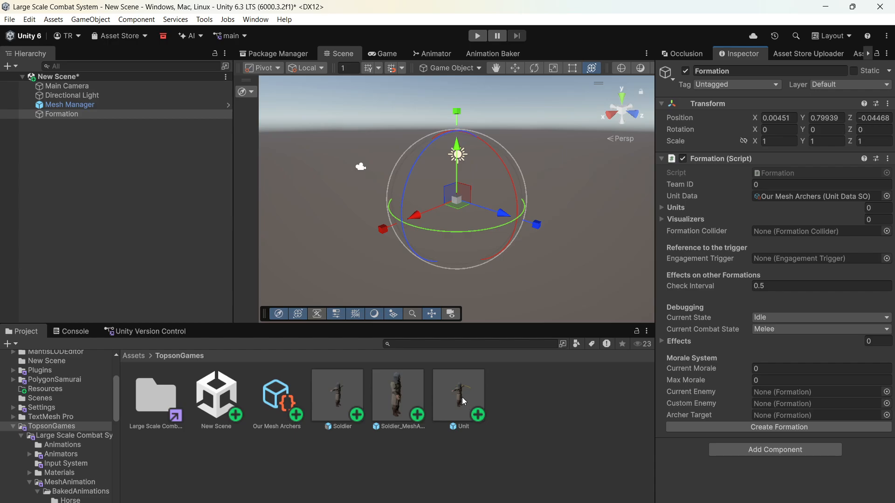
# - Place the Unit prefab as a child of the Formation object and duplicate it 17 times
pyautogui.moveTo(463, 397); pyautogui.dragTo(69, 114)
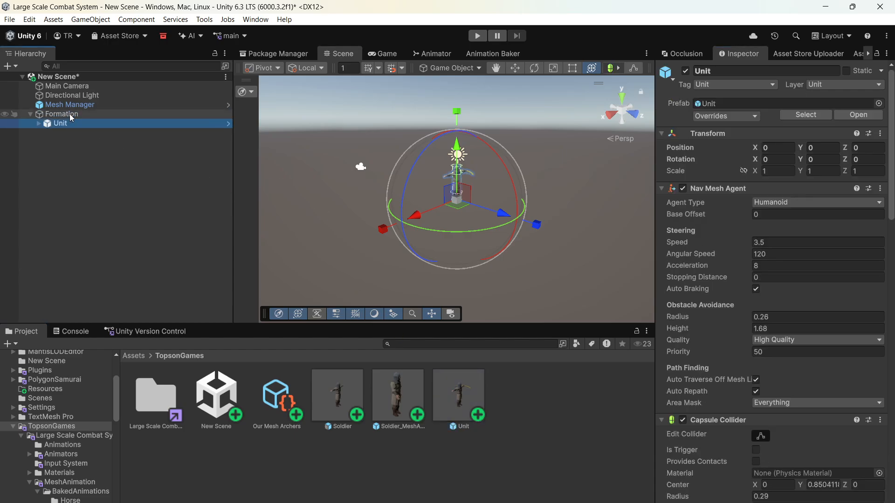
pyautogui.hotkey('ctrl', 'd')
pyautogui.hotkey('ctrl', 'd')
pyautogui.hotkey('ctrl', 'd')
pyautogui.hotkey('ctrl', 'd')
pyautogui.hotkey('ctrl', 'd')
pyautogui.hotkey('ctrl', 'd')
pyautogui.hotkey('ctrl', 'd')
pyautogui.hotkey('ctrl', 'd')
pyautogui.hotkey('ctrl', 'd')
pyautogui.hotkey('ctrl', 'd')
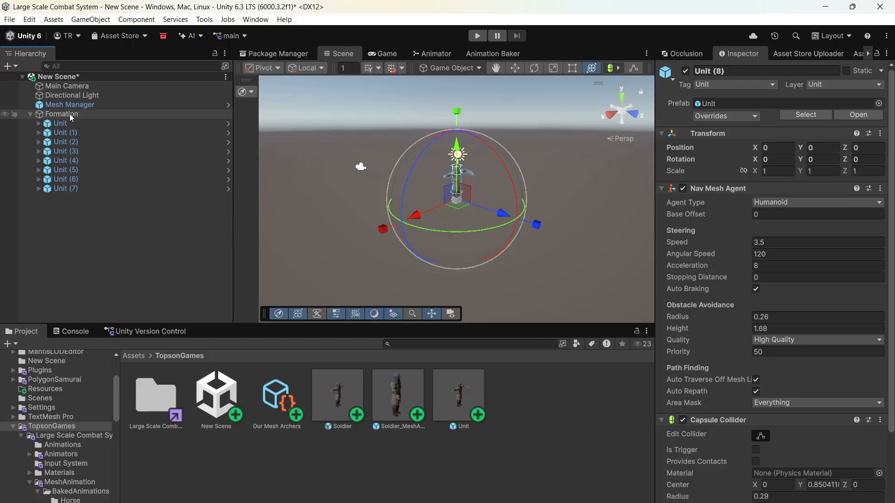
pyautogui.hotkey('ctrl', 'd')
pyautogui.hotkey('ctrl', 'd')
pyautogui.hotkey('ctrl', 'd')
pyautogui.hotkey('ctrl', 'd')
pyautogui.hotkey('ctrl', 'd')
pyautogui.hotkey('ctrl', 'd')
pyautogui.hotkey('ctrl', 'd')
pyautogui.hotkey('ctrl', 'd')
pyautogui.hotkey('ctrl', 'd')
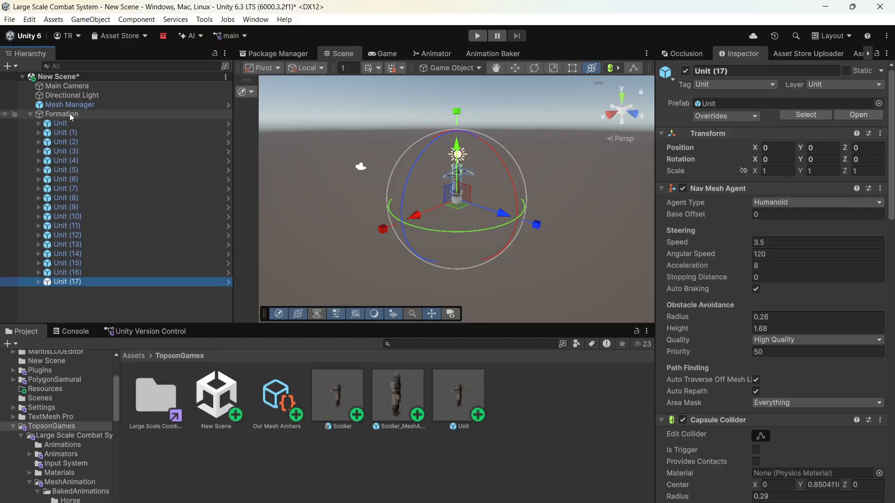
# - Search the project assets for "formation" and add the blue Formation Collider 1 prefab as a child of the Formation object
pyautogui.click(74, 116)
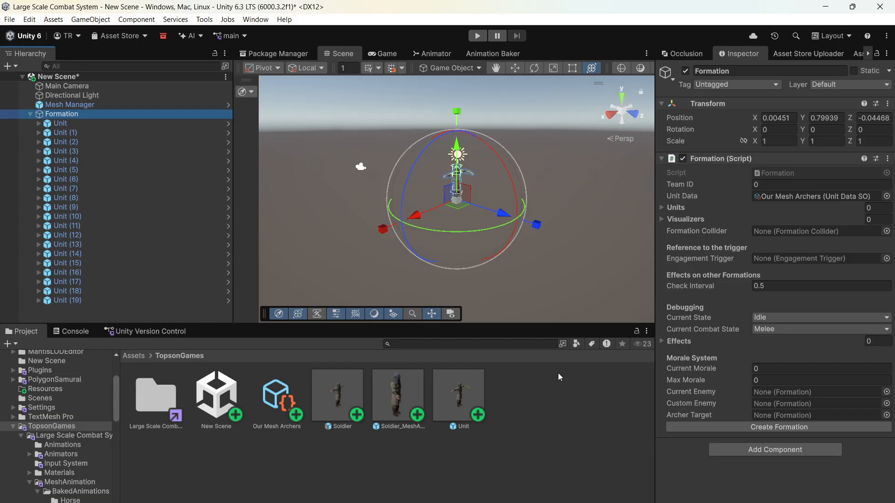
pyautogui.click(476, 346)
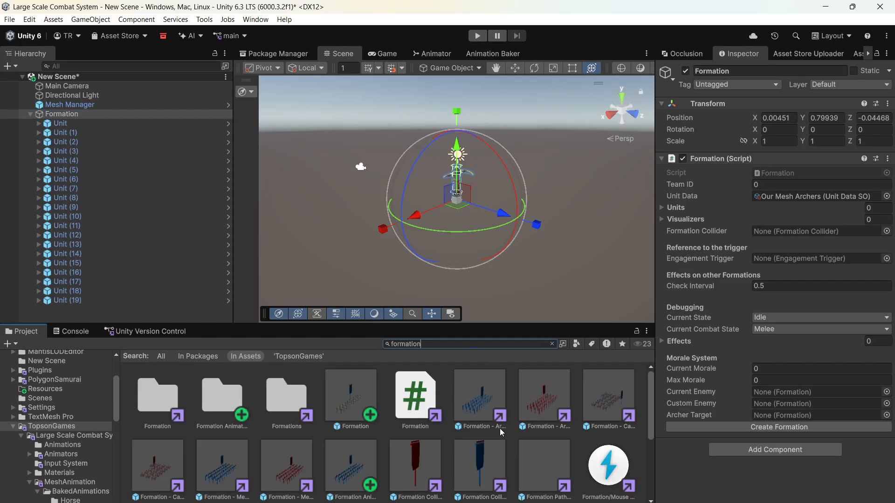
pyautogui.moveTo(497, 460); pyautogui.dragTo(178, 223)
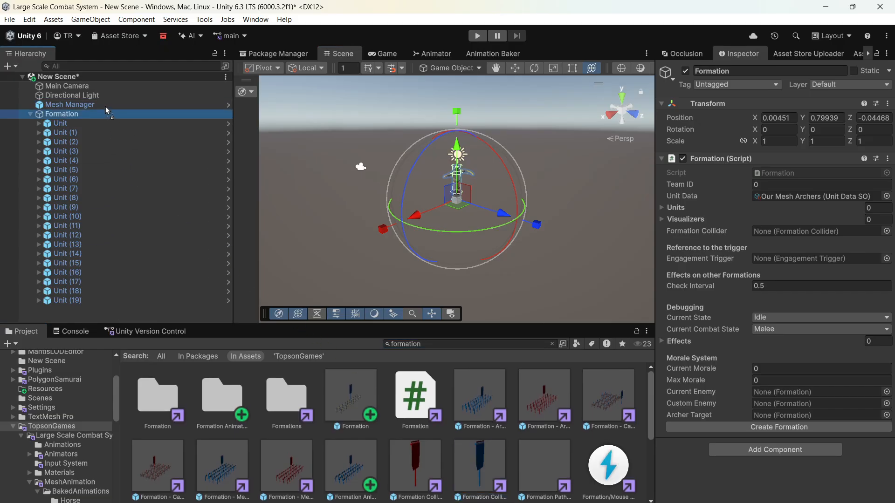
pyautogui.moveTo(106, 108); pyautogui.dragTo(118, 116)
pyautogui.click(118, 115)
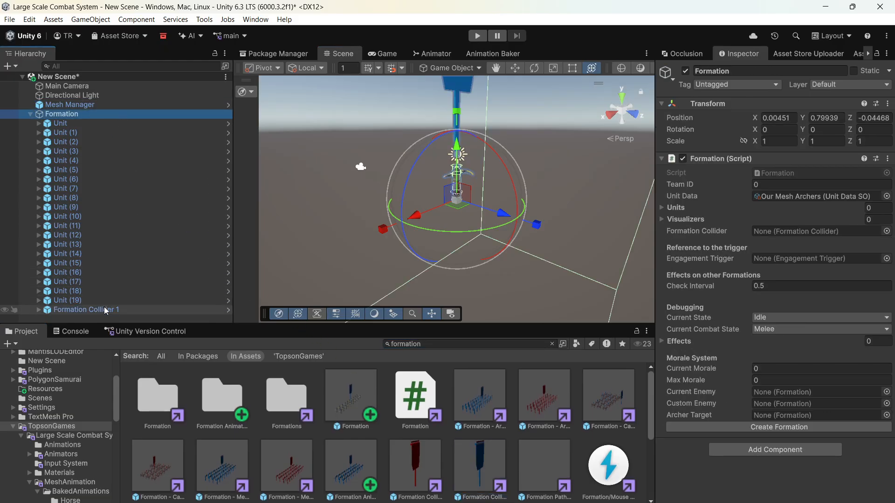
# - Assign Formation Collider 1 as both the Formation Collider and the Engagement Trigger of the Formation script
pyautogui.moveTo(106, 311); pyautogui.dragTo(800, 237)
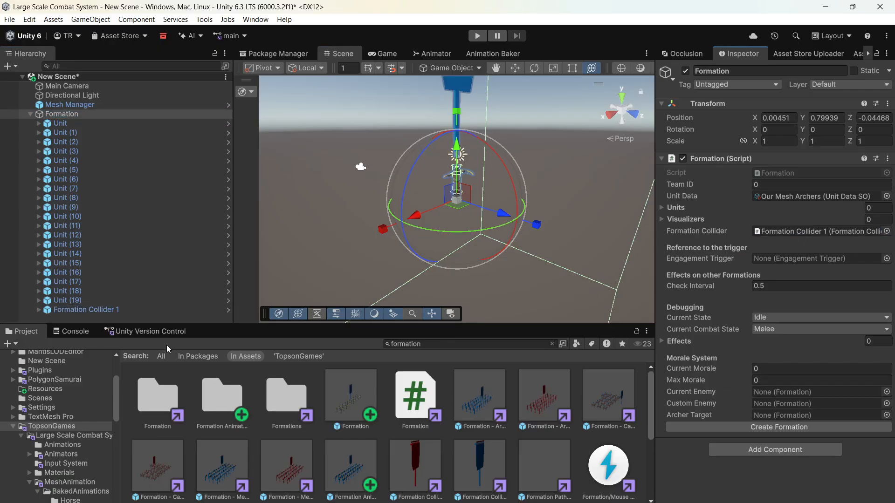
pyautogui.moveTo(103, 310); pyautogui.dragTo(806, 258)
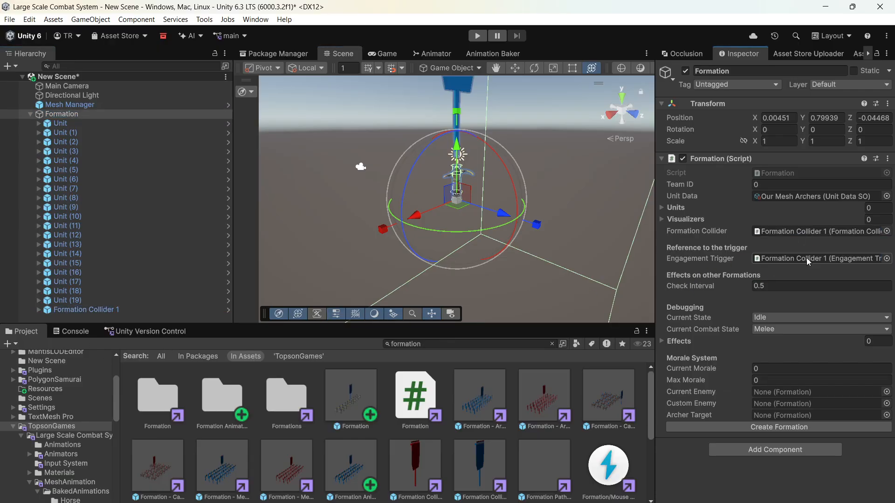
pyautogui.scroll(-3, 408, 212)
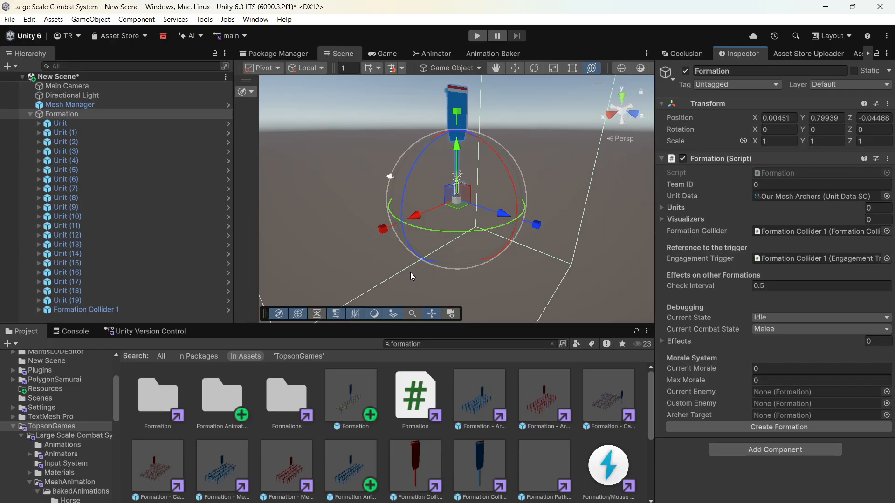
# - Search the project assets for "visua" and open the Visualizers prefabs folder
pyautogui.click(405, 344)
pyautogui.write('v')
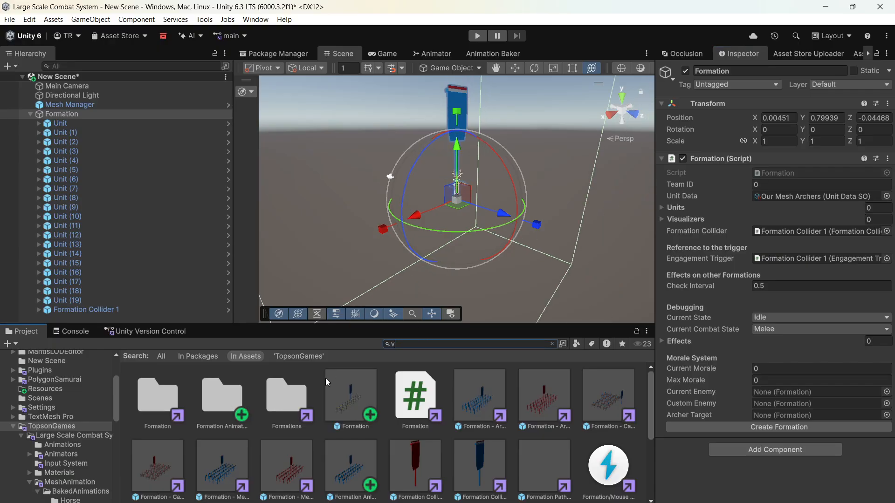
pyautogui.write('isua')
pyautogui.click(291, 418)
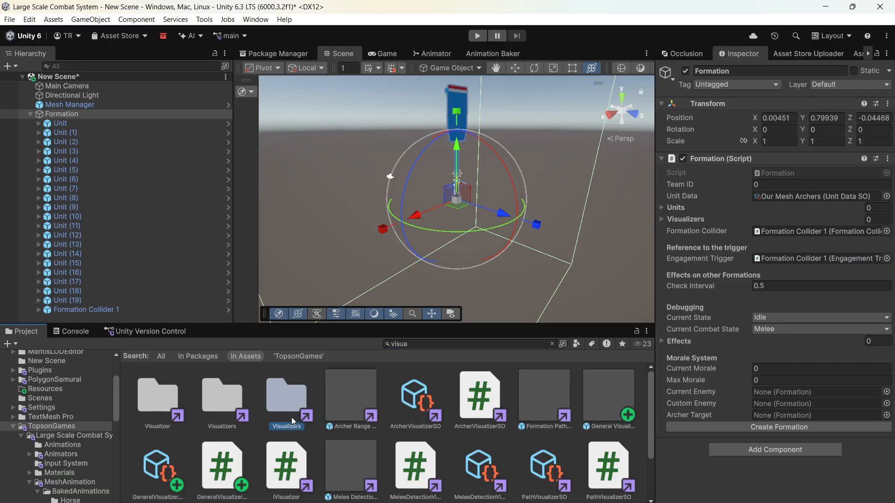
pyautogui.doubleClick(279, 404)
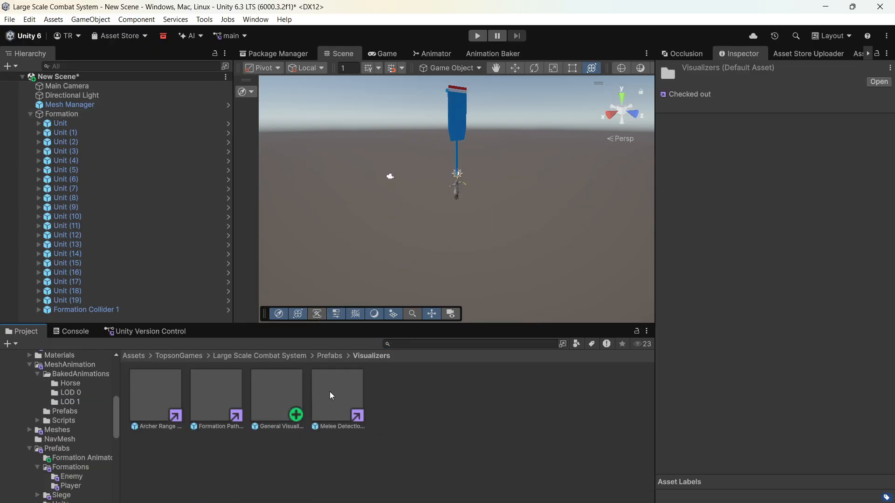
# - Add the Melee Detection, Formation Path and Archer Range Visualizer prefabs as children of the Formation object
pyautogui.moveTo(332, 396); pyautogui.dragTo(59, 114)
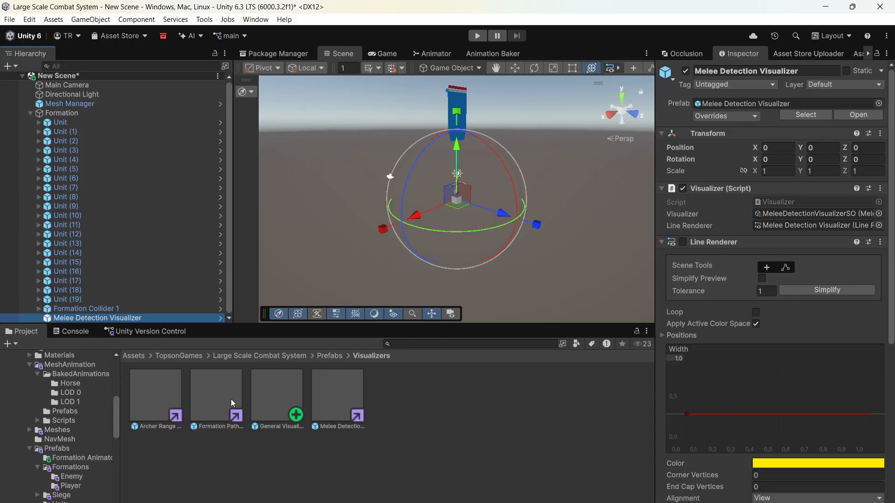
pyautogui.moveTo(232, 402); pyautogui.dragTo(123, 190)
pyautogui.moveTo(90, 116); pyautogui.dragTo(89, 115)
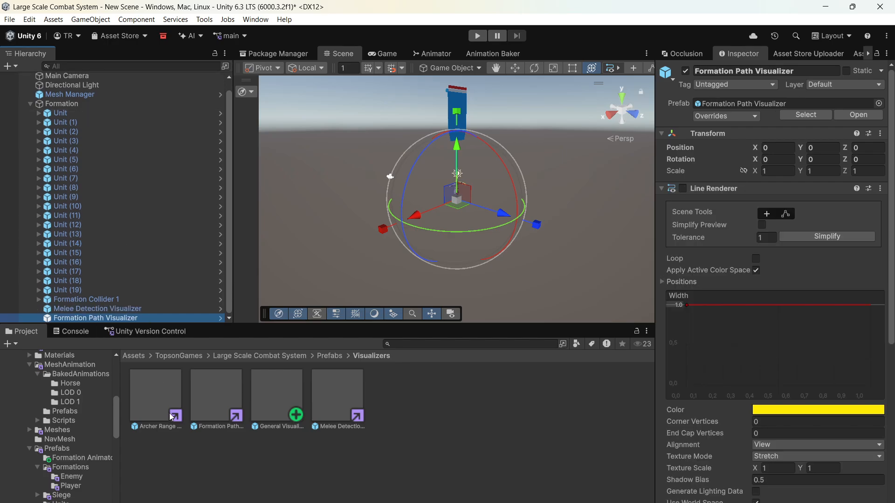
pyautogui.moveTo(169, 417); pyautogui.dragTo(83, 153)
pyautogui.moveTo(68, 102); pyautogui.dragTo(67, 101)
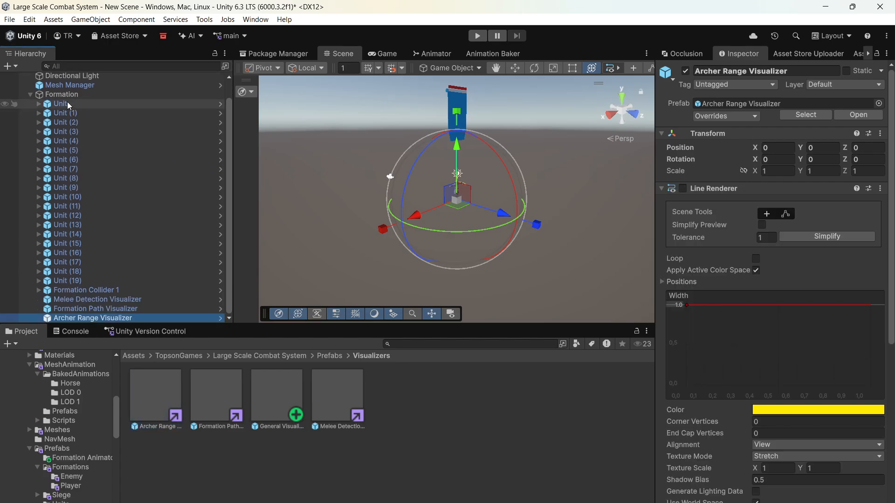
# - Add the three visualizer children to the Formation script's Visualizers list and create the formation
pyautogui.click(63, 95)
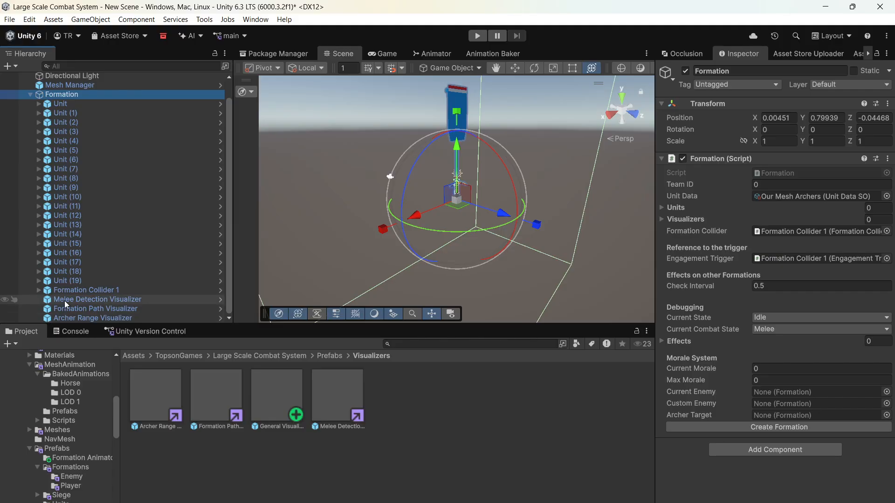
pyautogui.moveTo(64, 301); pyautogui.dragTo(691, 221)
pyautogui.click(753, 481)
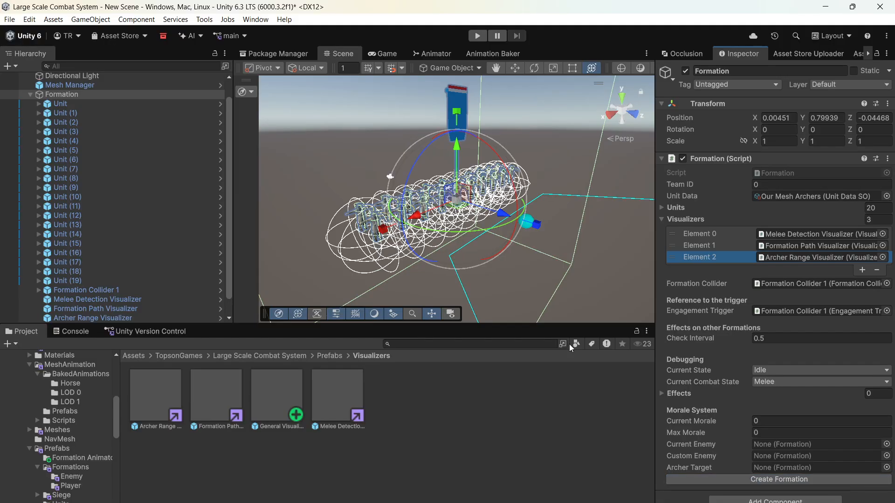
# - Examine the arranged units, collider bounds and archer range of the Formation in the scene from several angles and distances
pyautogui.click(282, 174)
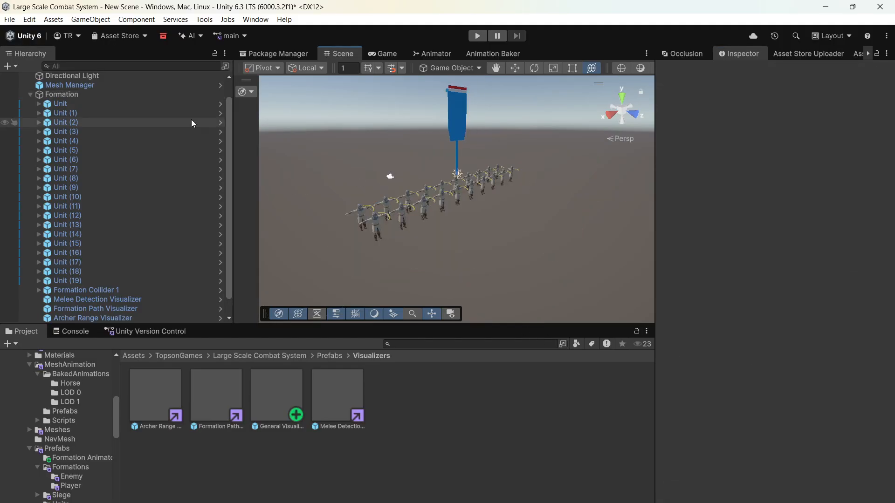
pyautogui.doubleClick(119, 94)
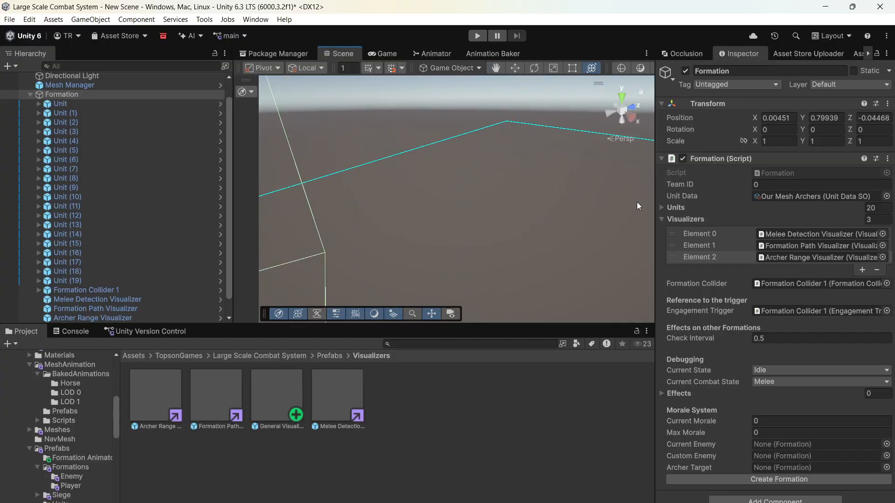
pyautogui.scroll(-5, 523, 191)
pyautogui.scroll(-3, 549, 237)
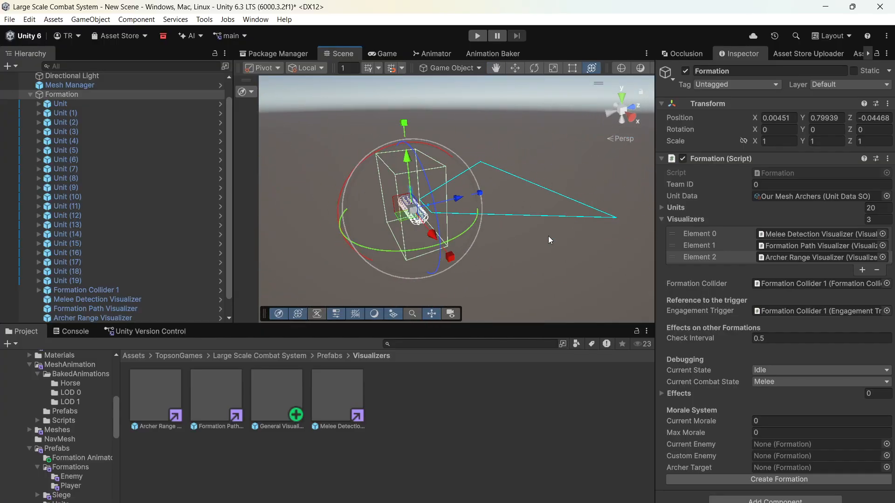
pyautogui.scroll(5, 413, 219)
pyautogui.moveTo(535, 204); pyautogui.dragTo(405, 231, button='right')
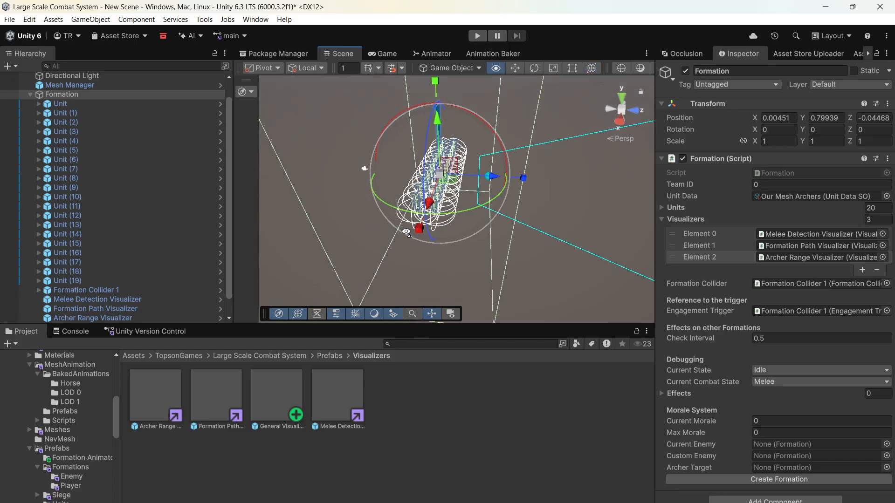
pyautogui.scroll(-5, 440, 224)
pyautogui.scroll(4, 441, 222)
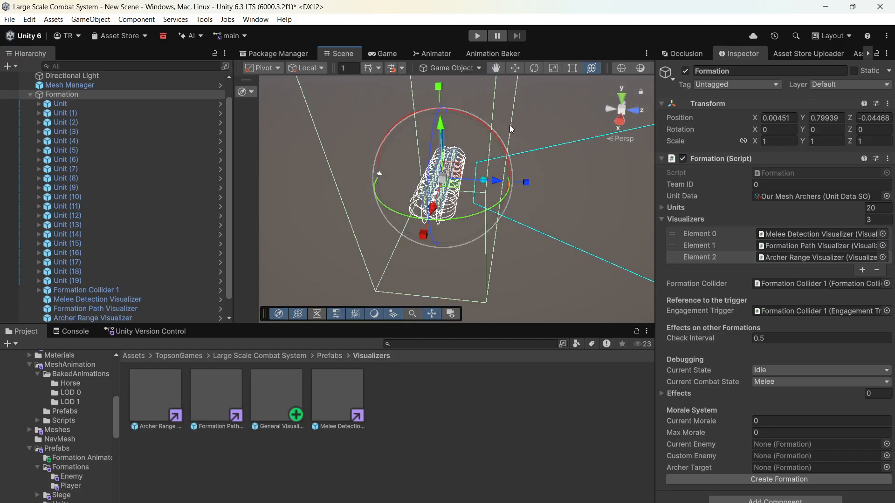
pyautogui.scroll(-1, 443, 116)
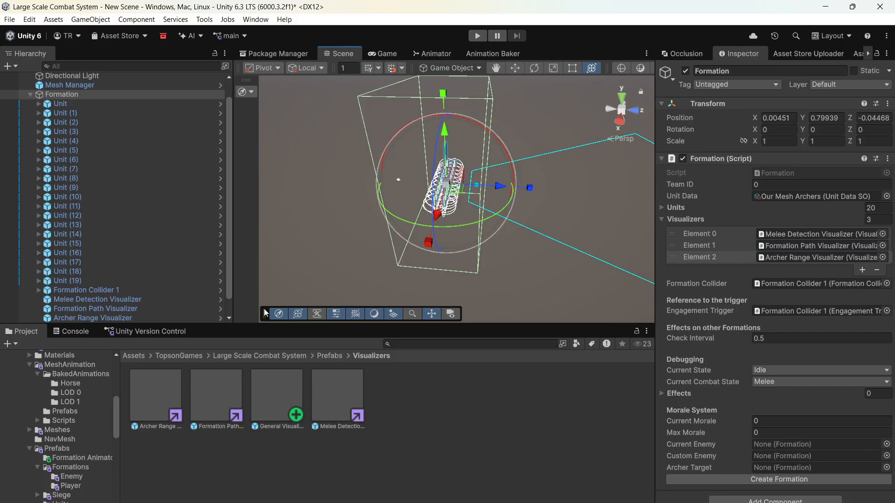
# - Save the Formation object as a prefab in the TopsonGames folder and delete its instance from the scene
pyautogui.click(197, 357)
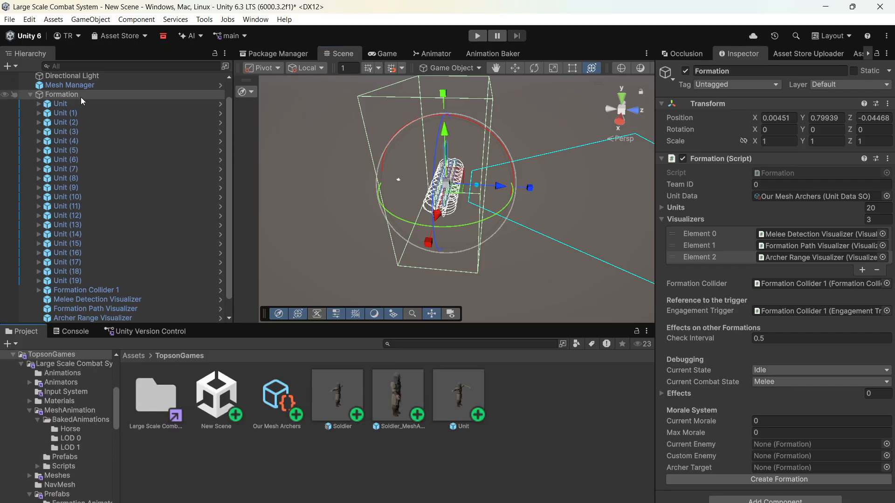
pyautogui.moveTo(300, 410); pyautogui.dragTo(333, 472)
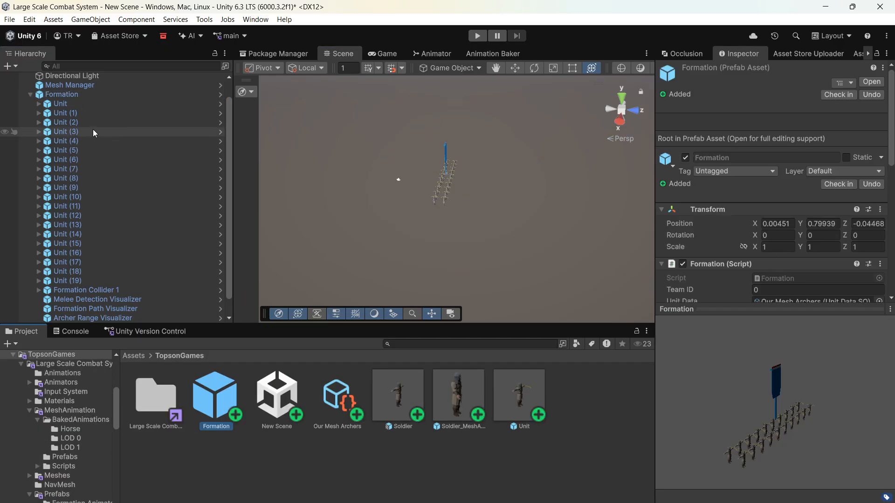
pyautogui.click(66, 97)
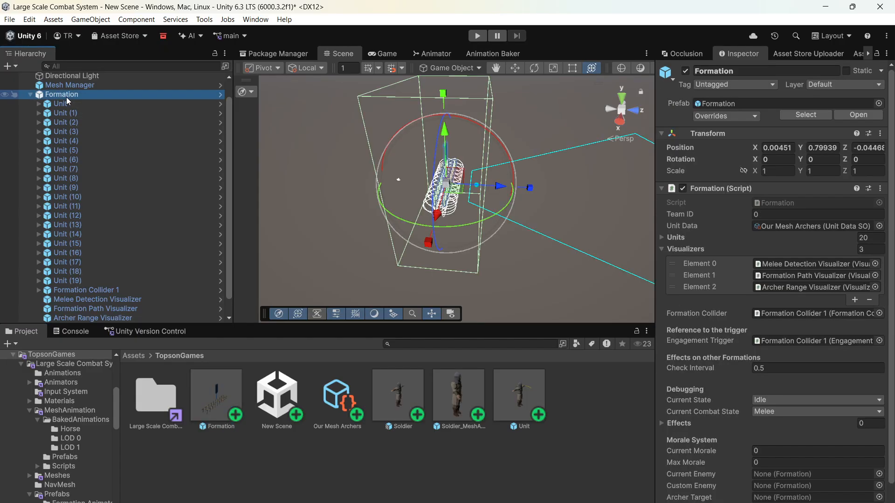
pyautogui.press('Delete')
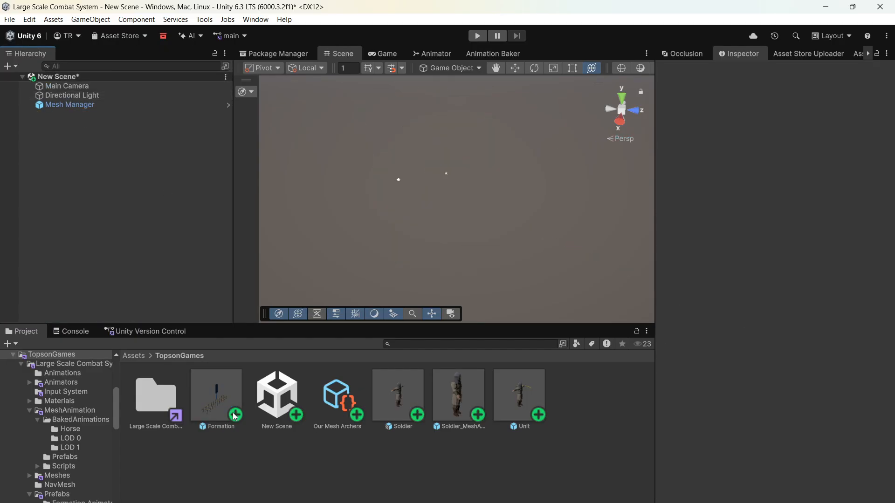
# - Set the Formation Prefab of the Our Mesh Archers unit data to the new Formation prefab
pyautogui.click(336, 401)
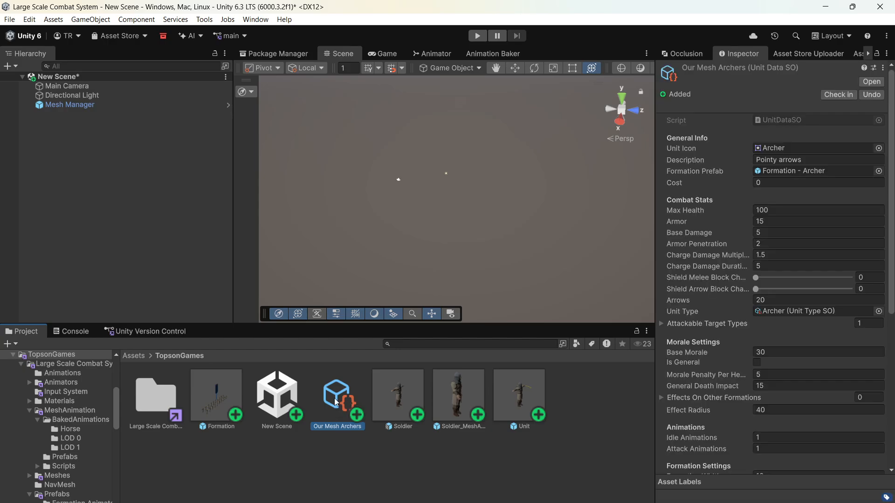
pyautogui.moveTo(214, 404); pyautogui.dragTo(799, 175)
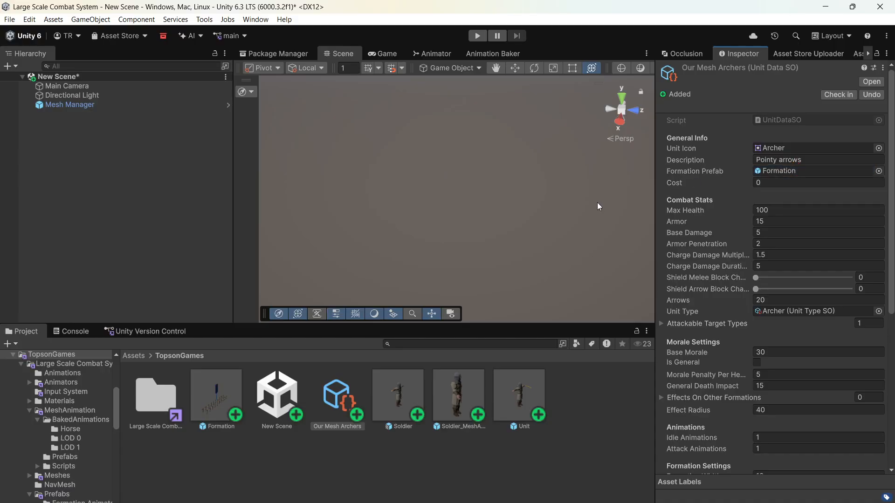
# - Open Large Scale Combat System's Scriptable Objects > Army folder and select the PlayerArmy asset
pyautogui.doubleClick(173, 397)
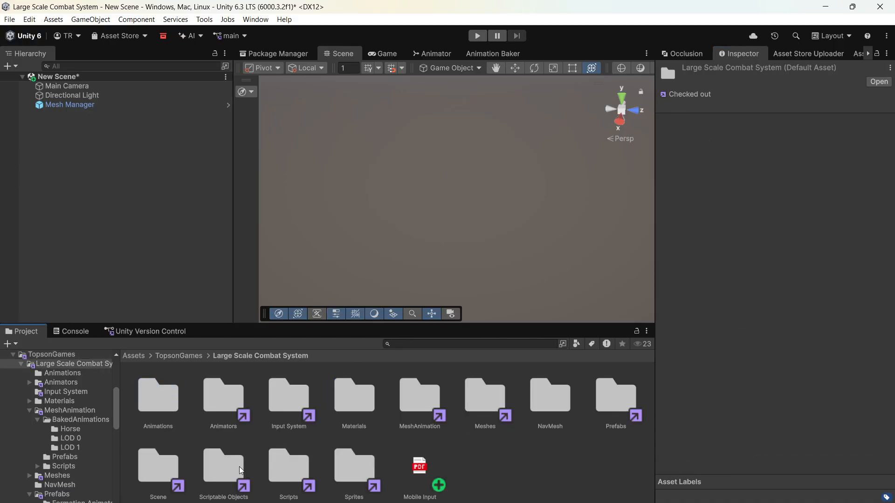
pyautogui.doubleClick(168, 467)
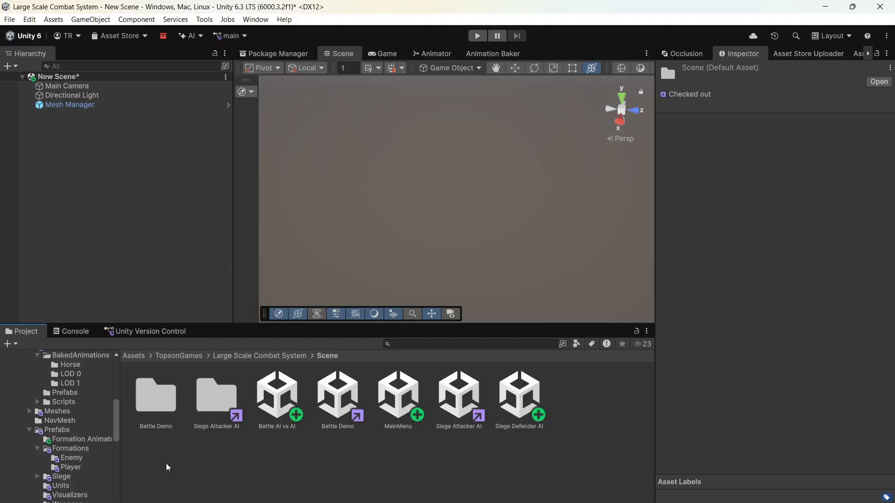
pyautogui.click(278, 360)
pyautogui.doubleClick(225, 462)
pyautogui.click(164, 419)
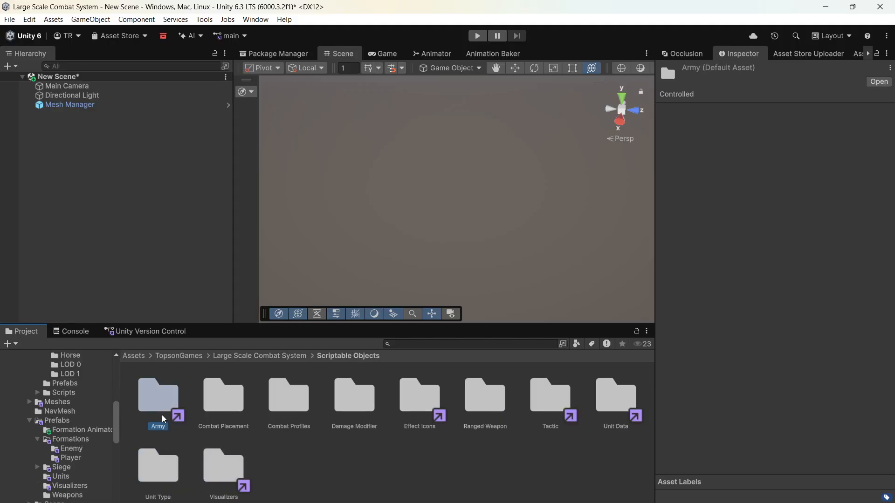
pyautogui.doubleClick(165, 419)
pyautogui.click(279, 405)
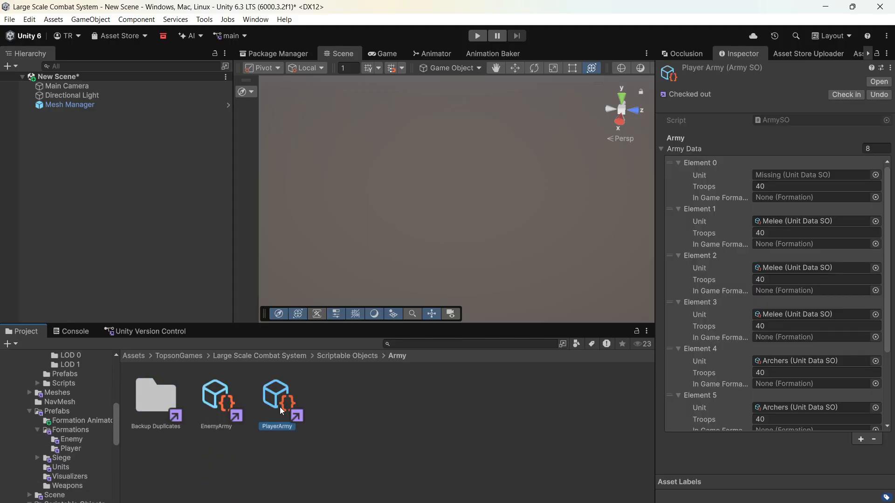
# - Assign Our Mesh Archers as the Unit of Element 0 in the player army data and start Play mode
pyautogui.click(877, 175)
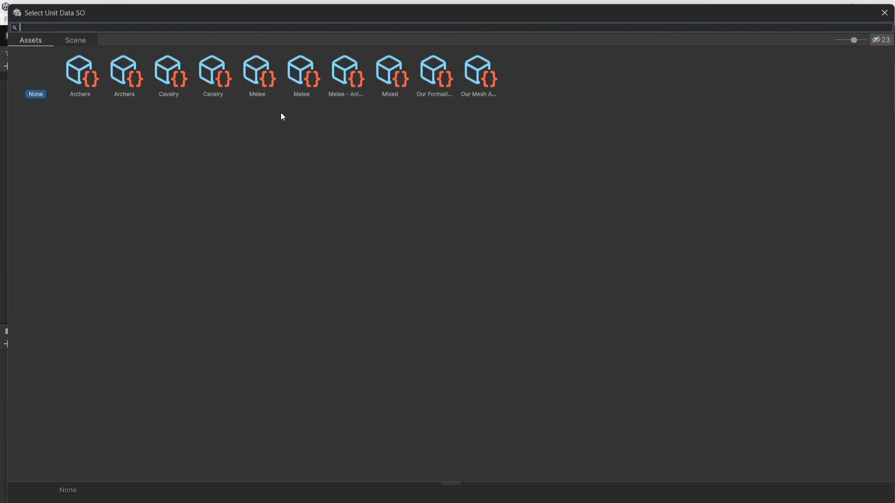
pyautogui.click(439, 69)
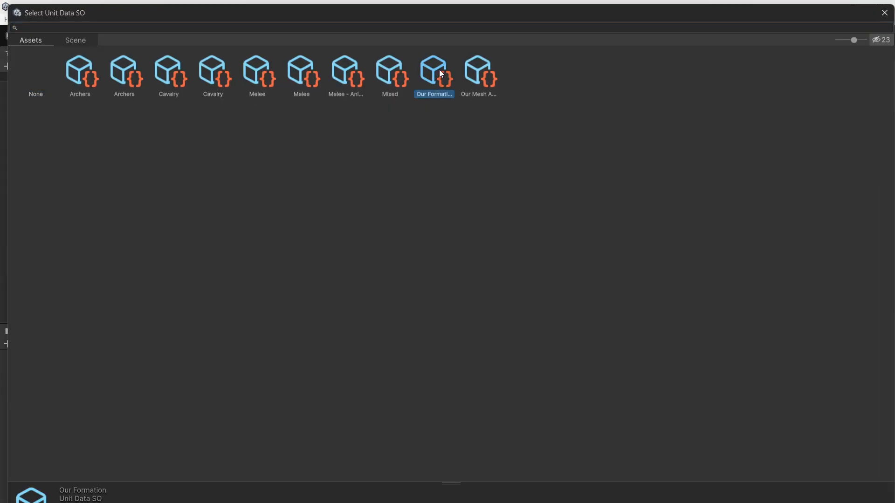
pyautogui.click(466, 75)
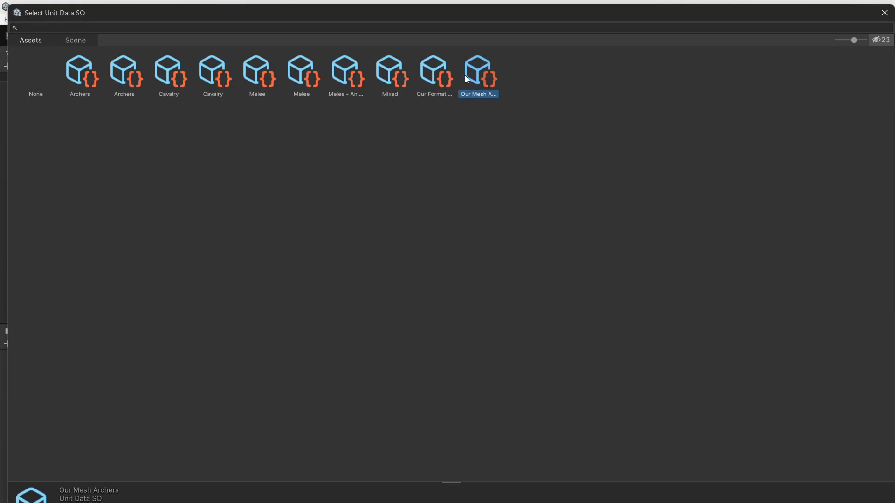
pyautogui.doubleClick(465, 75)
pyautogui.click(477, 35)
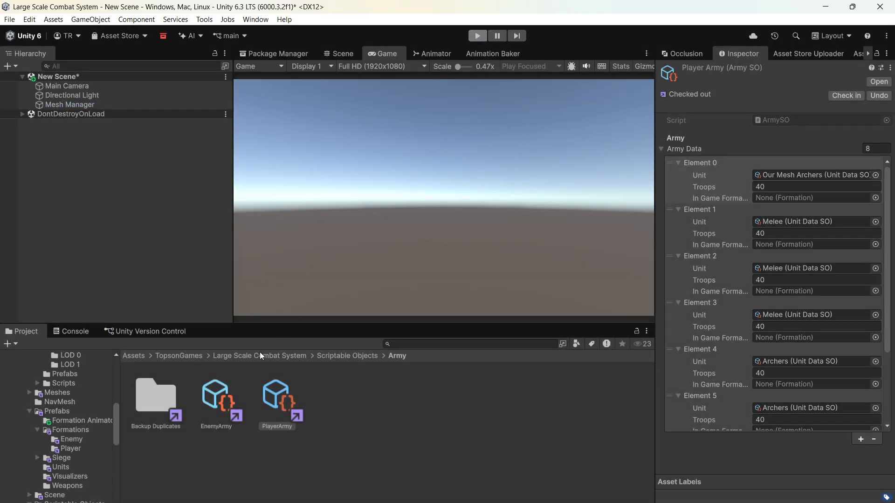
# - Exit Play mode, open the Battle Demo scene from Large Scale Combat System's Scene folder and start Play mode there
pyautogui.hotkey('ctrl', 'p')
pyautogui.click(248, 357)
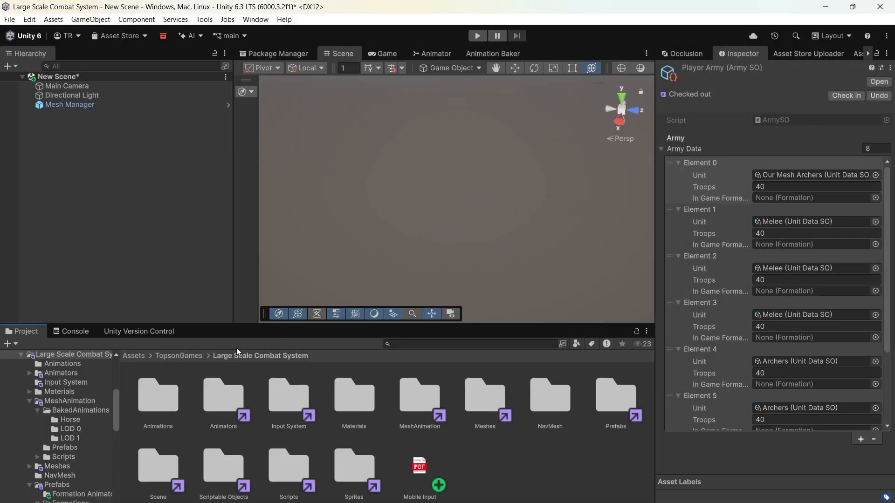
pyautogui.doubleClick(161, 479)
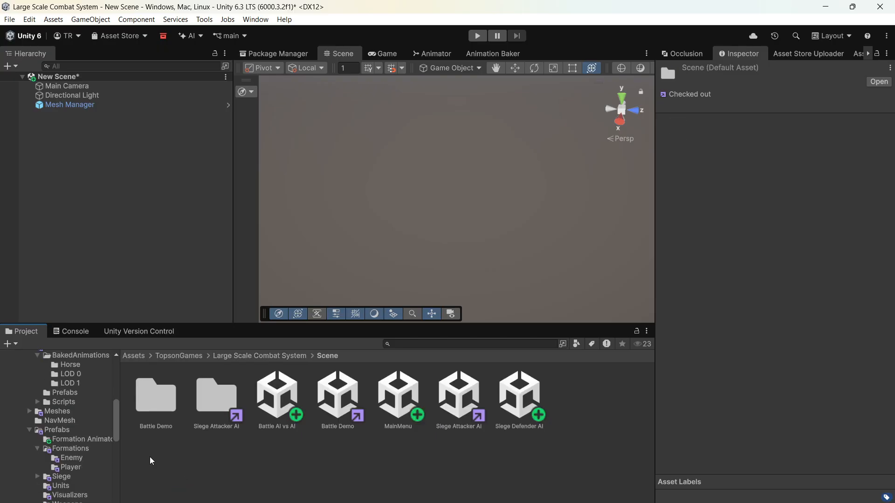
pyautogui.doubleClick(355, 405)
pyautogui.click(422, 297)
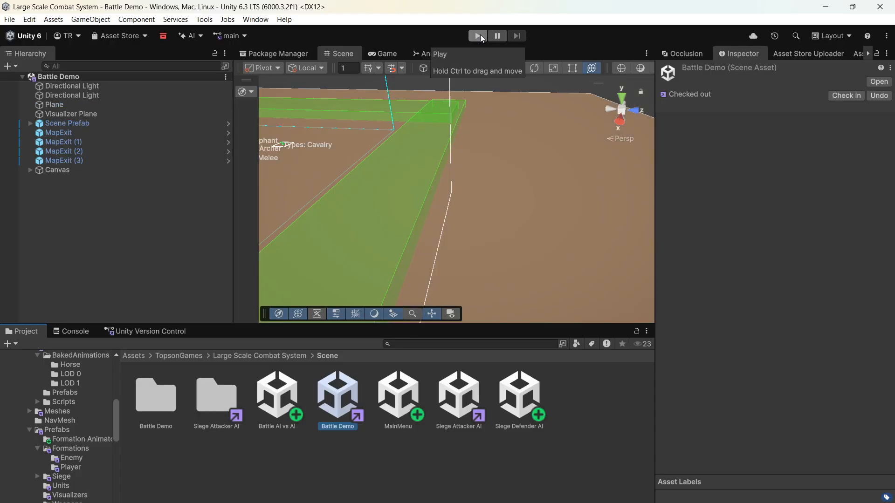
pyautogui.click(478, 36)
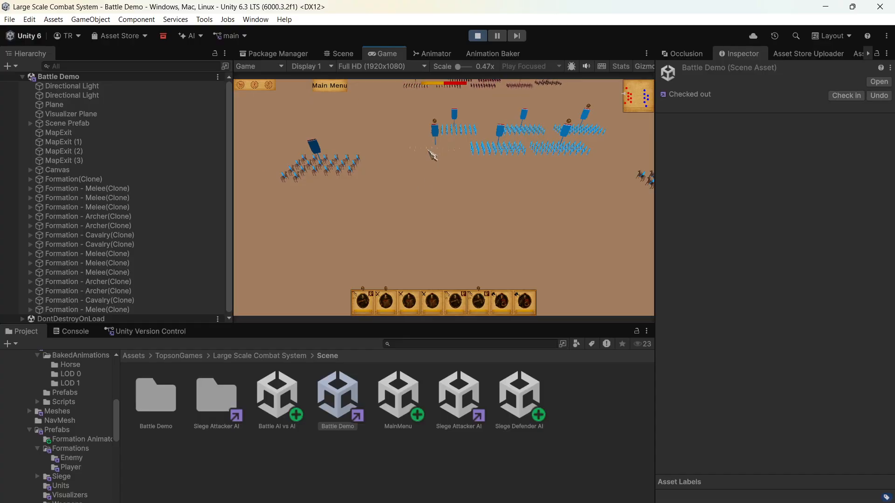
# - Select the new archer formation in the running battle and examine its soldiers up close from several angles
pyautogui.click(458, 193)
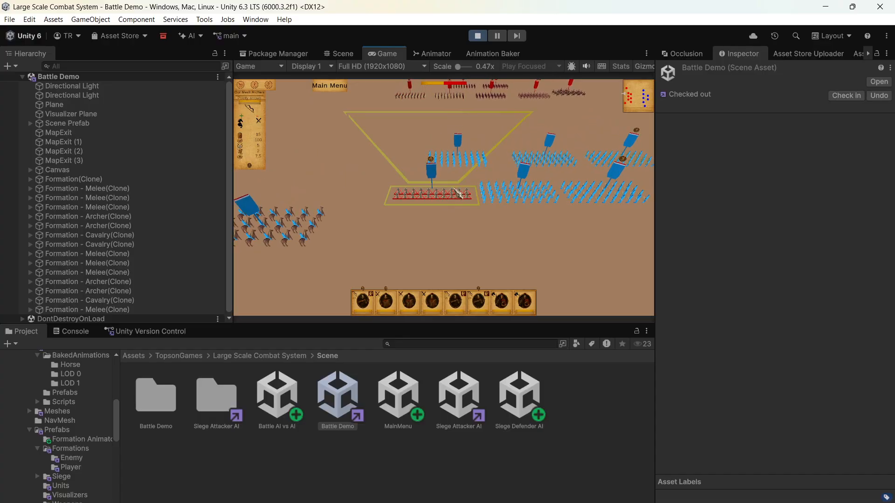
pyautogui.click(419, 221)
pyautogui.press('s')
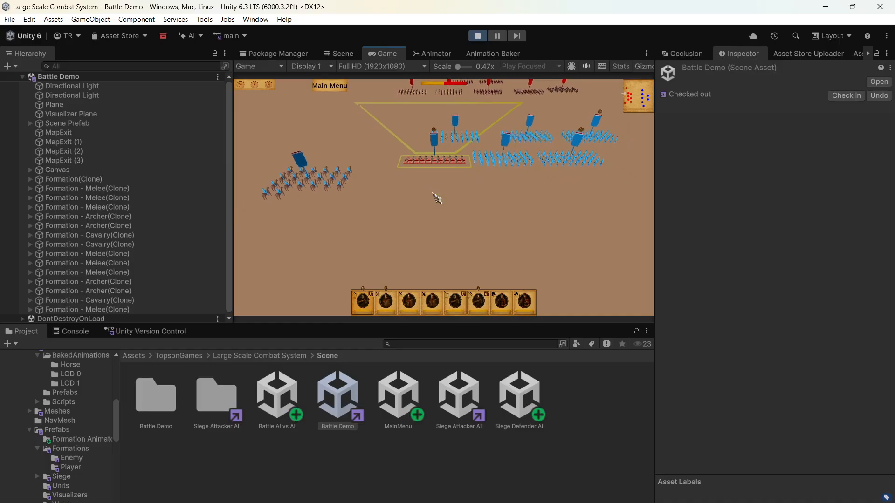
pyautogui.press('w')
pyautogui.press('w')
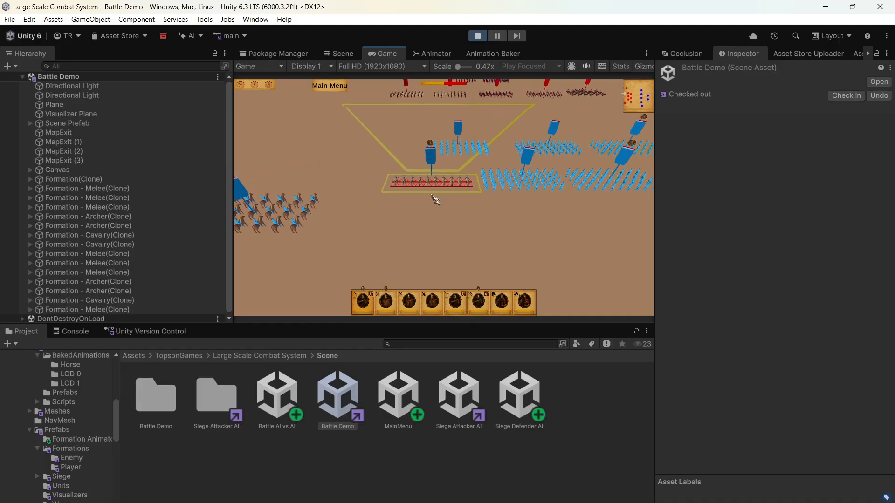
pyautogui.scroll(5, 436, 199)
pyautogui.press('w')
pyautogui.press('w')
pyautogui.press('q')
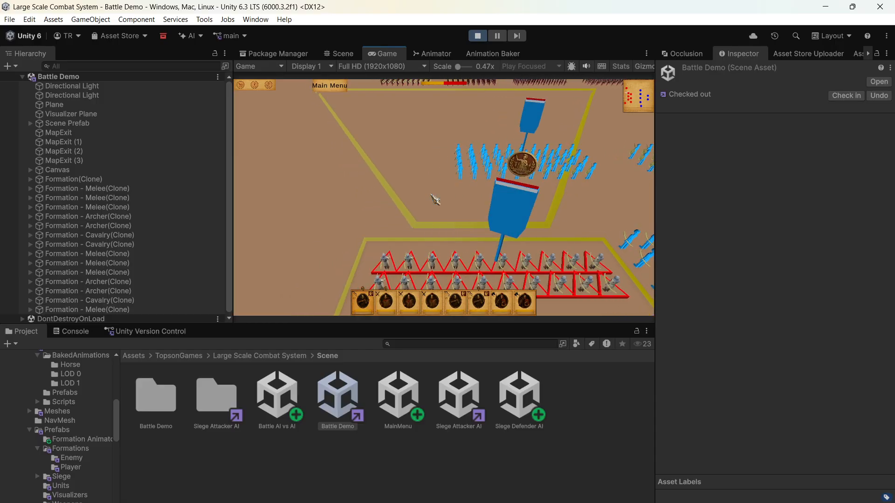
pyautogui.press('q')
pyautogui.press('s')
pyautogui.scroll(-2, 446, 203)
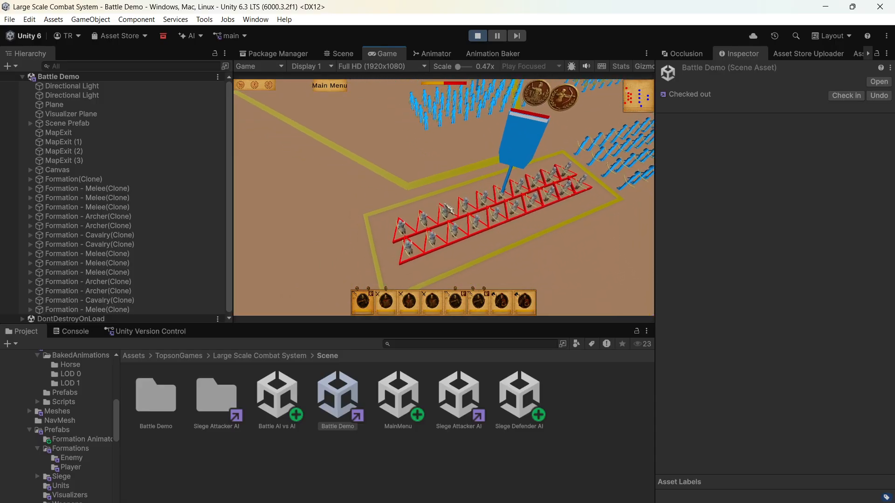
pyautogui.press('w')
pyautogui.moveTo(446, 206); pyautogui.dragTo(442, 192, button='middle')
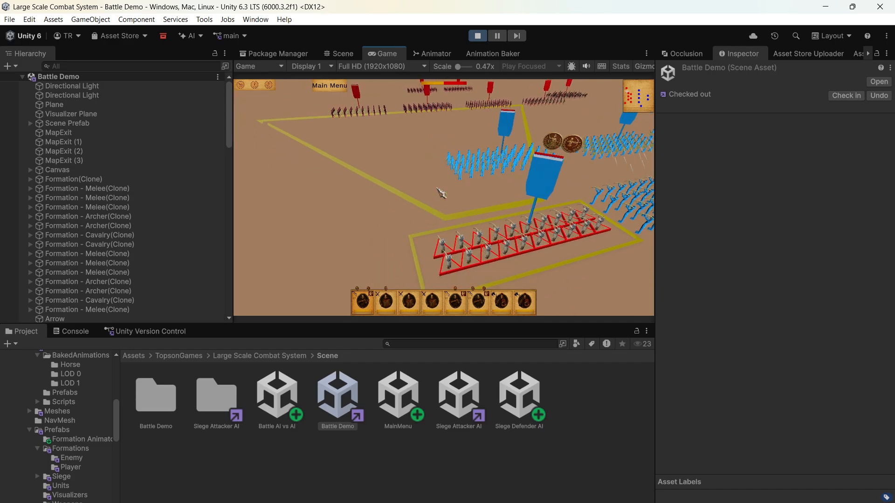
pyautogui.press('w')
pyautogui.press('s')
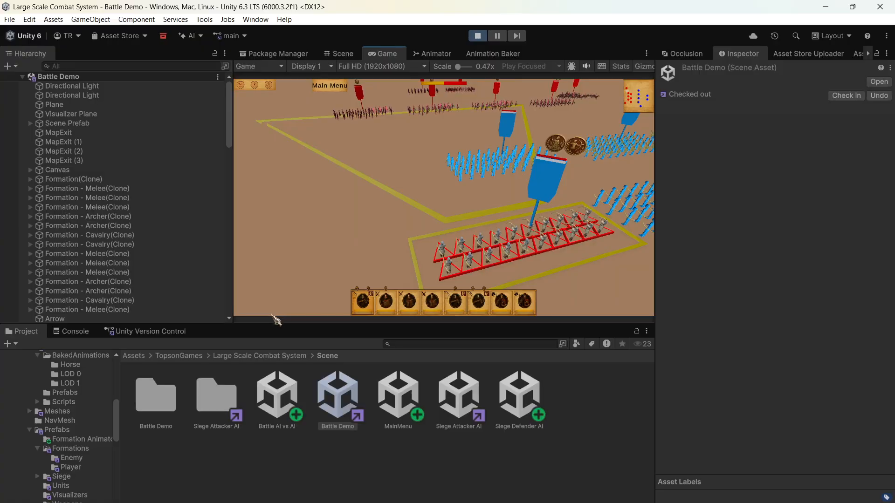
# - Check the Console for animation event errors, stop Play mode and return to the project files
pyautogui.click(93, 331)
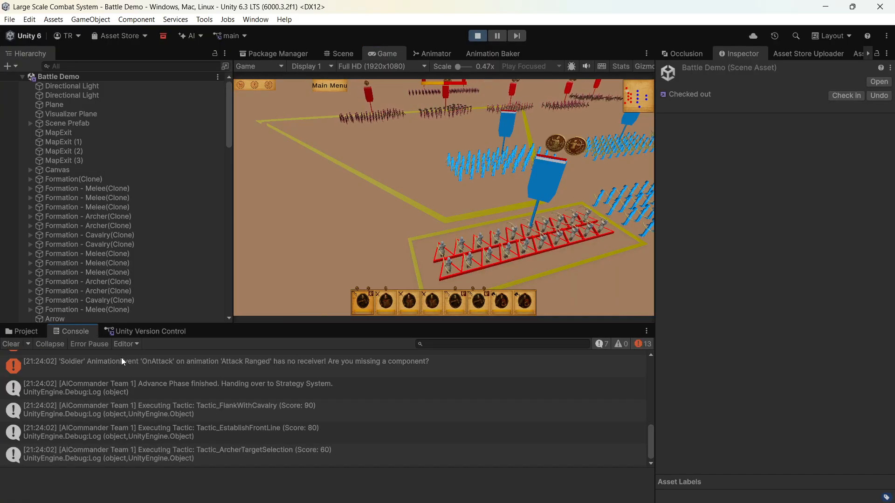
pyautogui.click(485, 37)
pyautogui.click(17, 332)
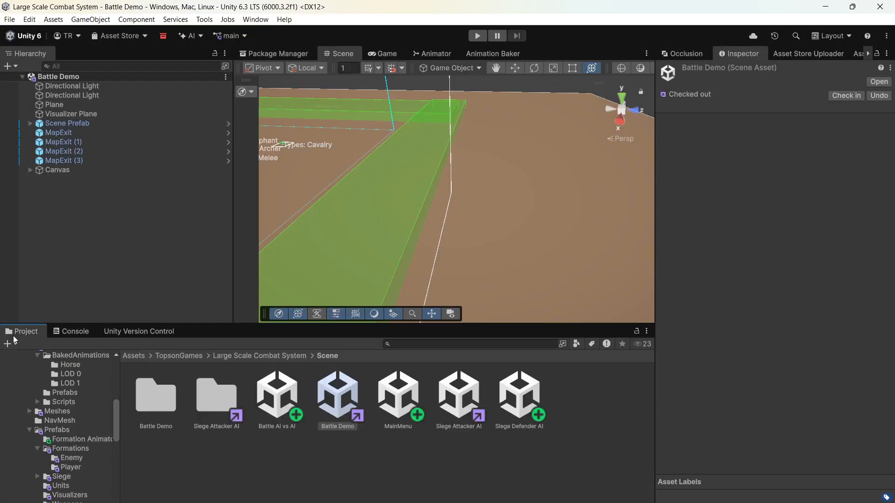
# - Open the Unit prefab from the TopsonGames folder for editing and select its Soldier child object
pyautogui.click(243, 360)
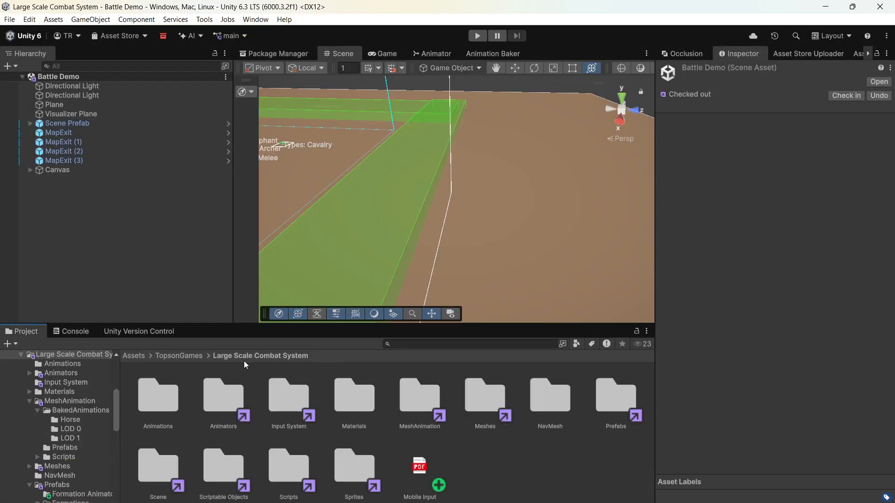
pyautogui.click(183, 360)
pyautogui.click(532, 402)
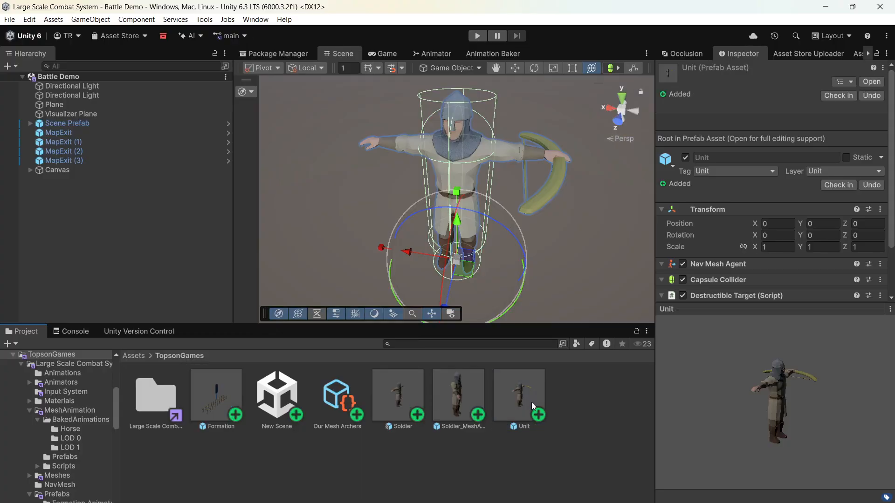
pyautogui.doubleClick(532, 402)
pyautogui.scroll(-15, 770, 244)
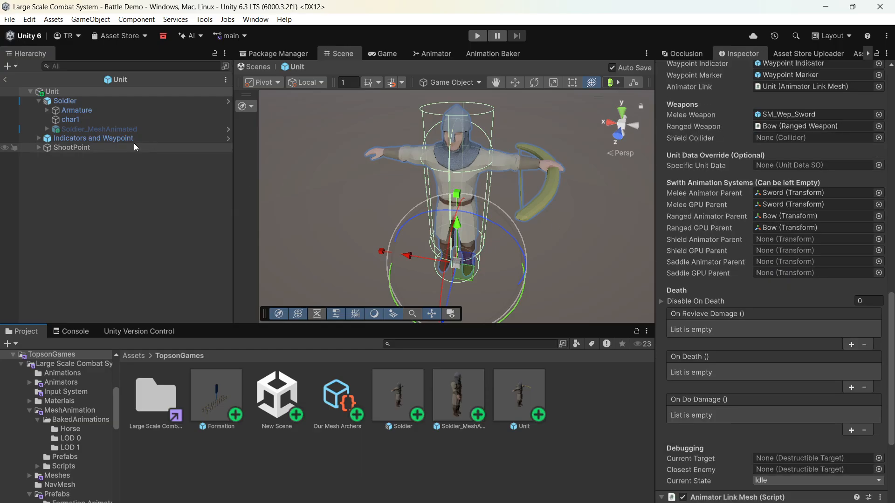
pyautogui.click(101, 103)
pyautogui.click(743, 323)
pyautogui.write('relay')
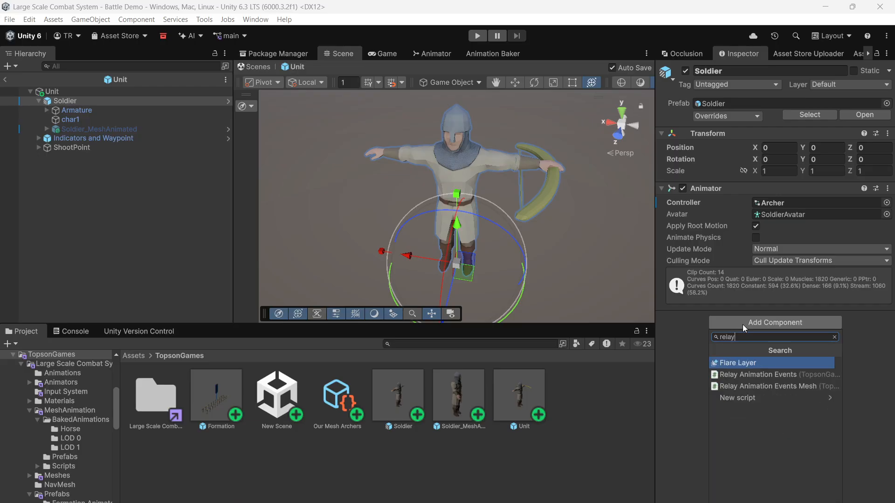
pyautogui.press('Down')
pyautogui.press('Down')
pyautogui.press('Return')
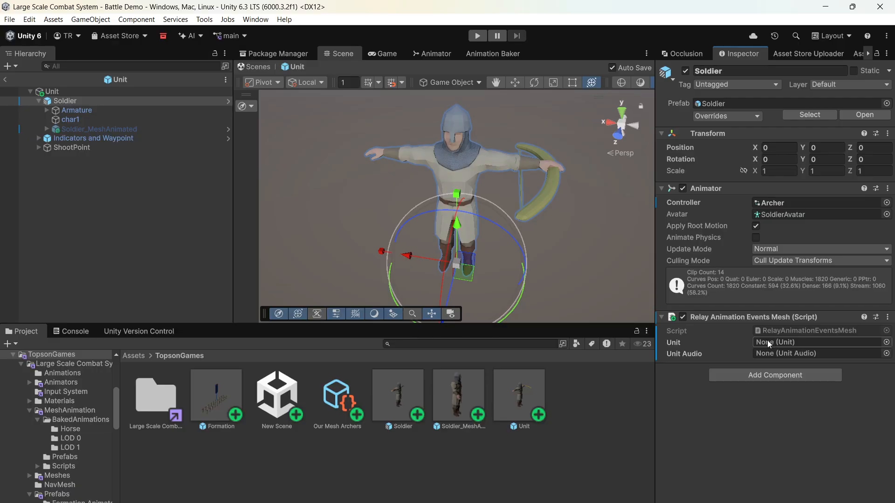
pyautogui.click(886, 318)
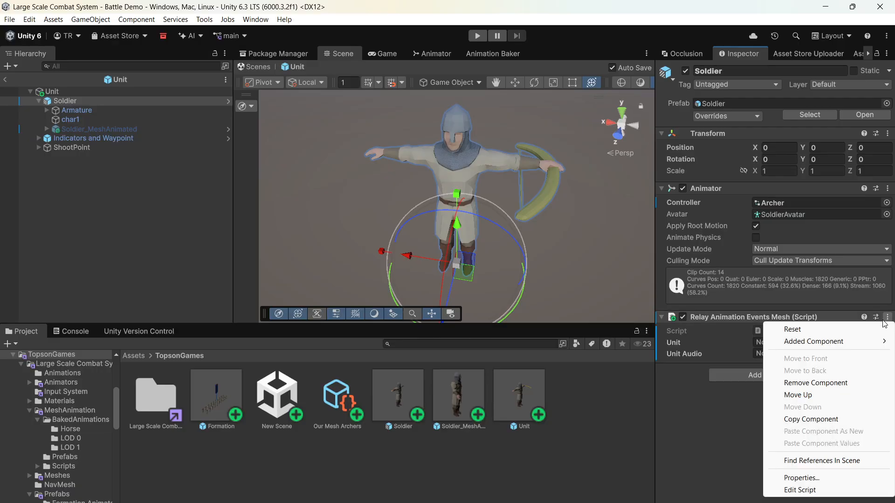
pyautogui.click(834, 389)
# - Add a Relay Animation Events component to Soldier and assign the root Unit object to its Unit reference
pyautogui.click(787, 327)
pyautogui.click(780, 374)
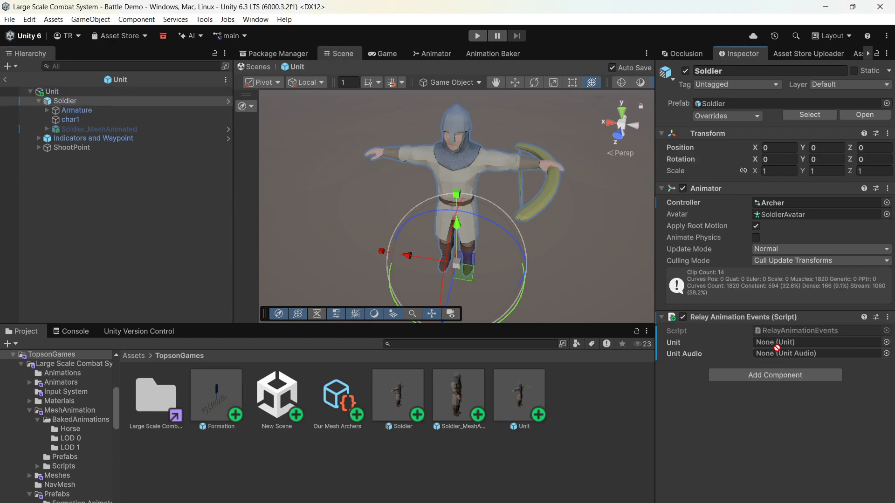
pyautogui.moveTo(778, 346); pyautogui.dragTo(779, 341)
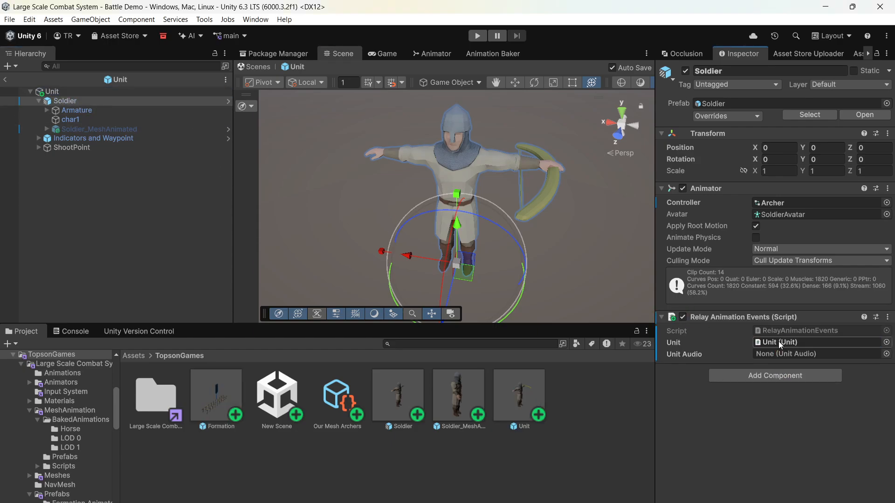
# - Add a Relay Animation Events Mesh component to Soldier_MeshAnimated, assign the root Unit to its Unit reference and exit the prefab
pyautogui.click(80, 129)
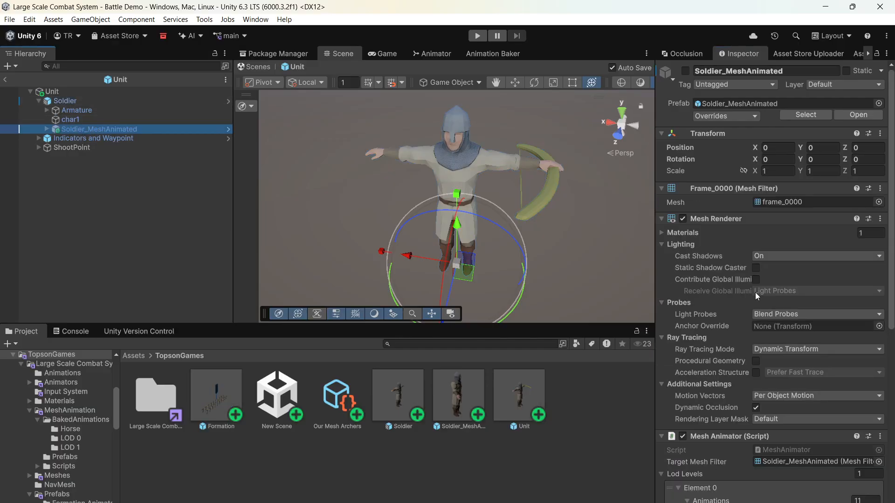
pyautogui.scroll(-10, 753, 327)
pyautogui.click(759, 501)
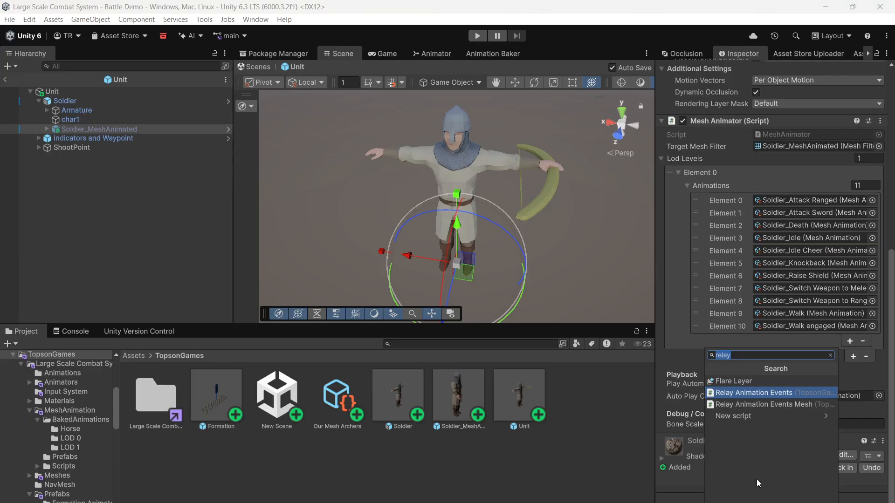
pyautogui.click(766, 404)
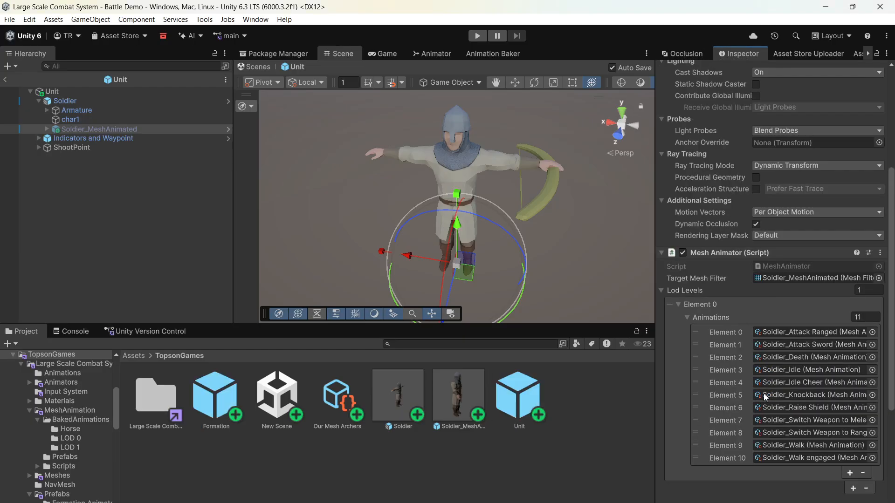
pyautogui.scroll(-5, 769, 368)
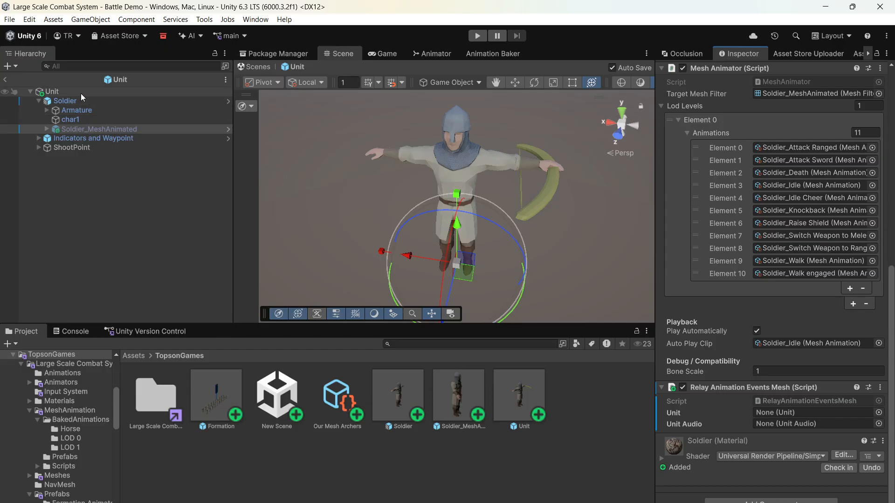
pyautogui.moveTo(80, 92); pyautogui.dragTo(739, 341)
pyautogui.moveTo(778, 412); pyautogui.dragTo(776, 412)
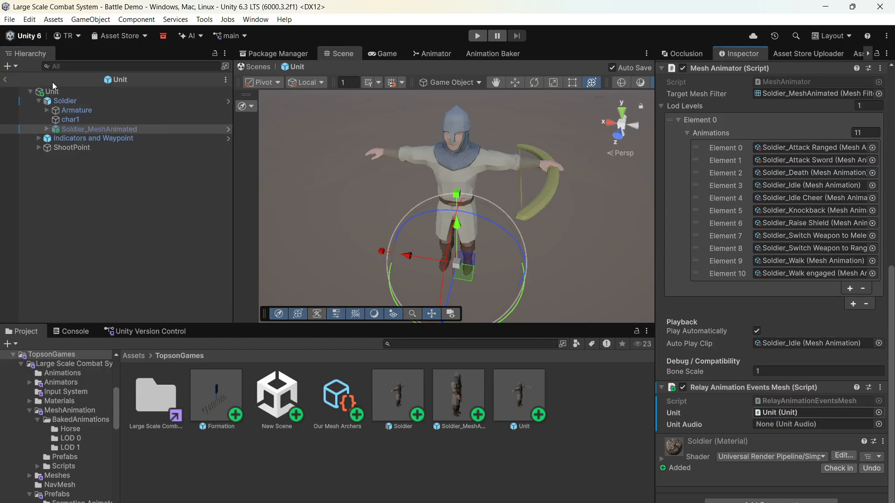
pyautogui.click(8, 80)
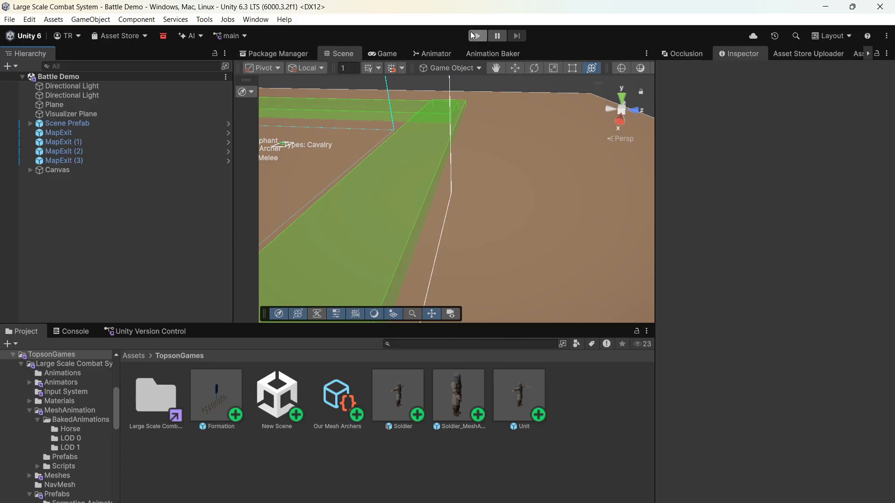
# - Start Play mode in the Battle Demo scene and try selecting the new archer formation
pyautogui.click(473, 36)
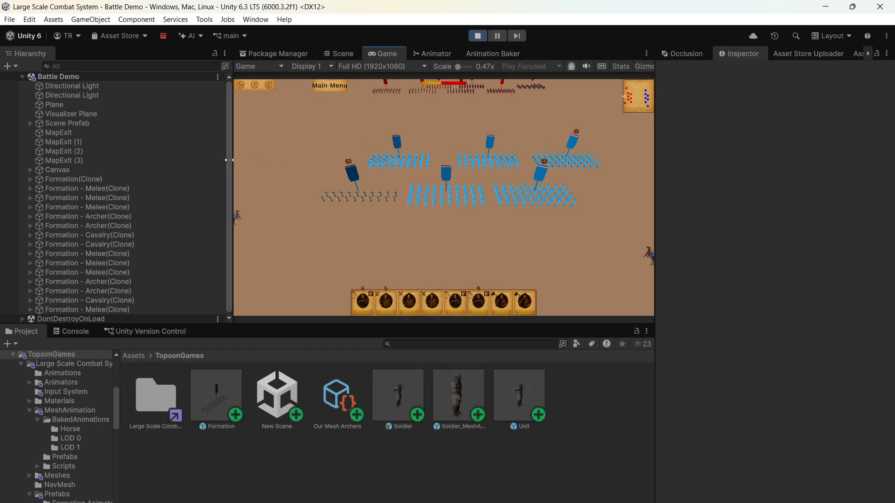
pyautogui.moveTo(228, 160); pyautogui.dragTo(217, 158)
pyautogui.click(373, 191)
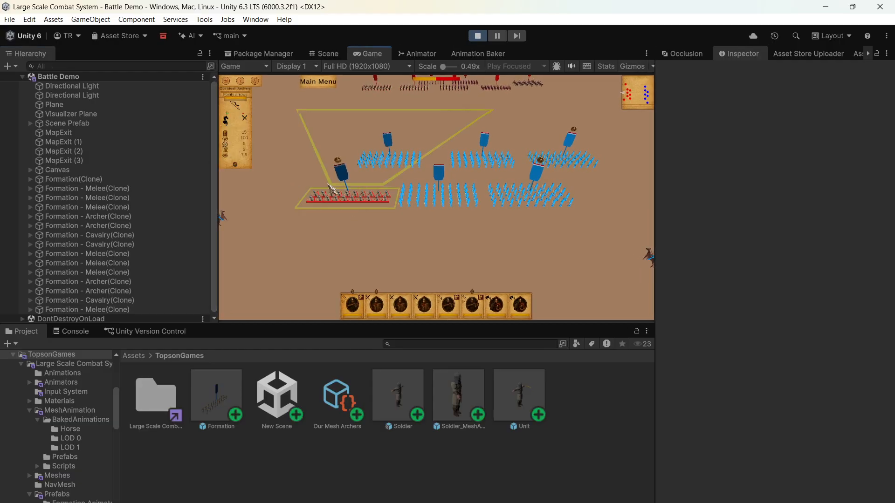
pyautogui.rightClick(386, 186)
pyautogui.click(367, 237)
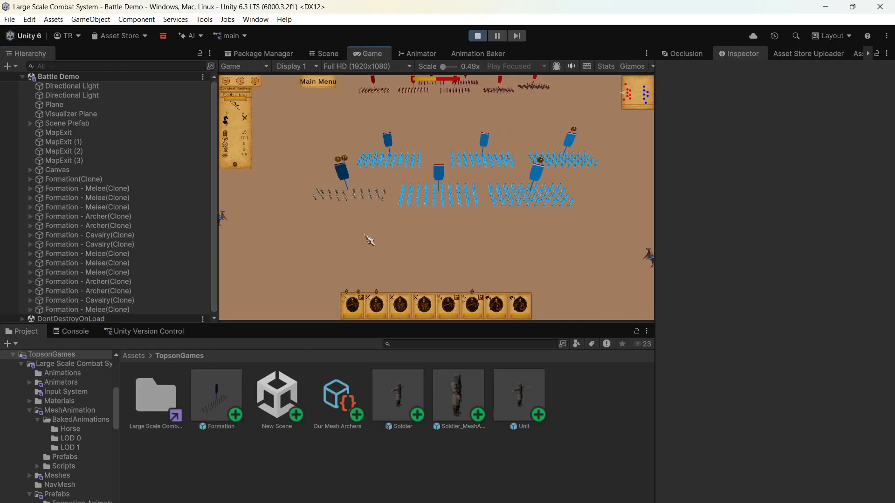
# - Examine the new archer formation's animations and shooting up close during the battle
pyautogui.scroll(4, 373, 210)
pyautogui.press('a')
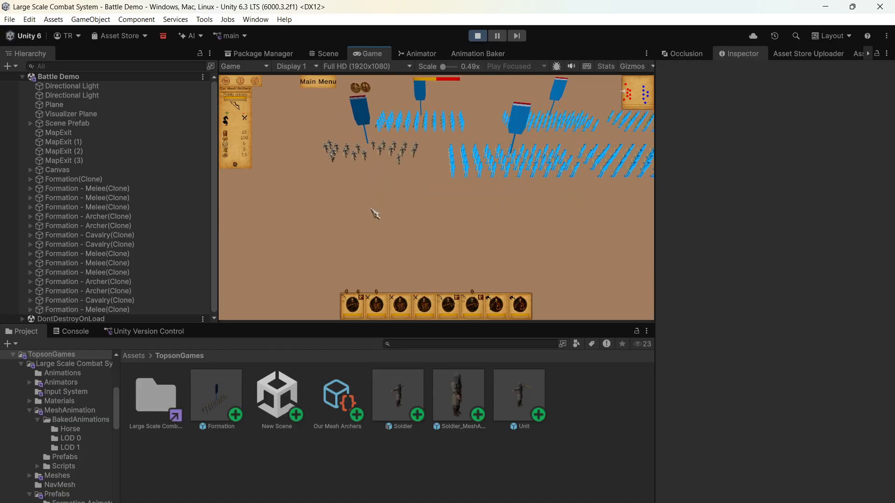
pyautogui.press('a')
pyautogui.moveTo(371, 209); pyautogui.dragTo(399, 192, button='middle')
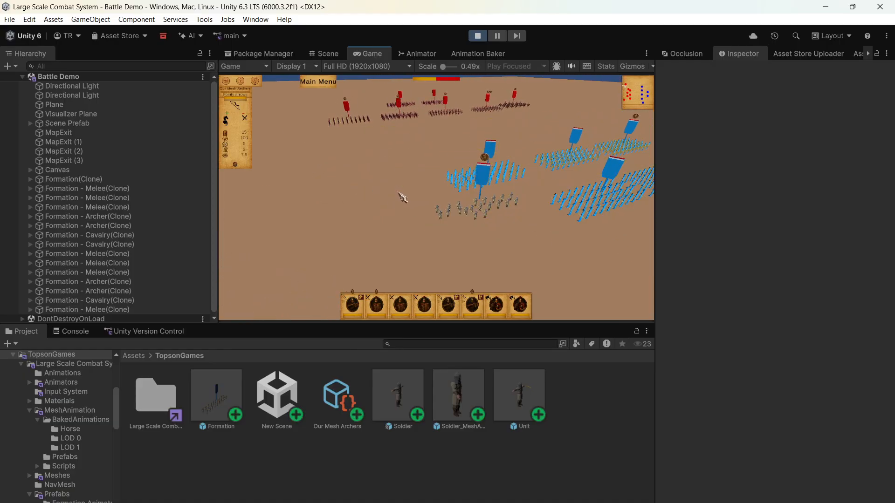
pyautogui.click(445, 235)
pyautogui.click(394, 256)
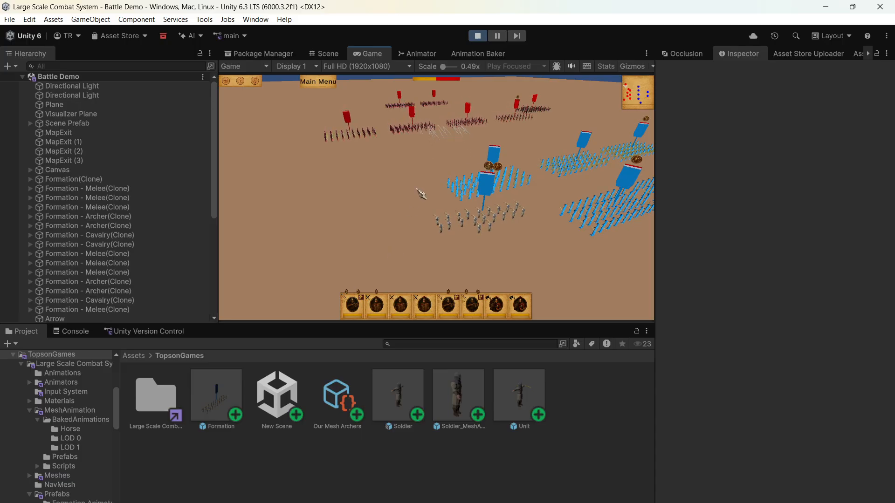
pyautogui.scroll(4, 411, 207)
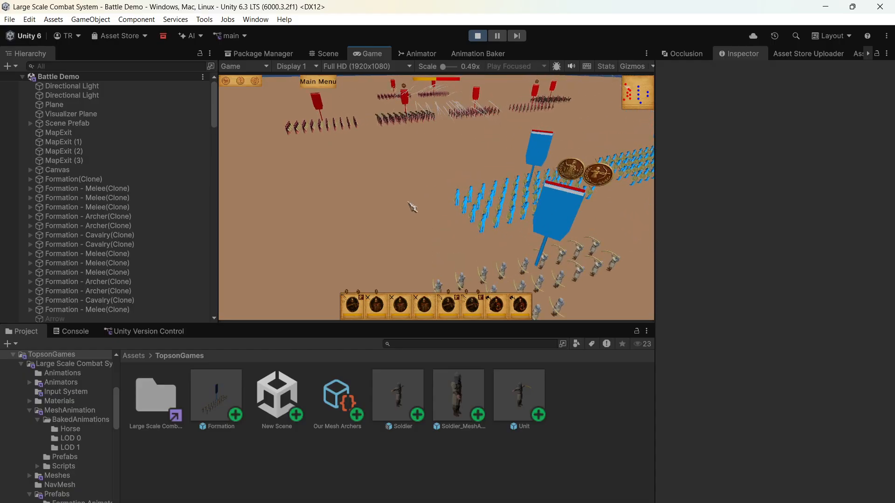
pyautogui.moveTo(407, 200); pyautogui.dragTo(438, 214, button='middle')
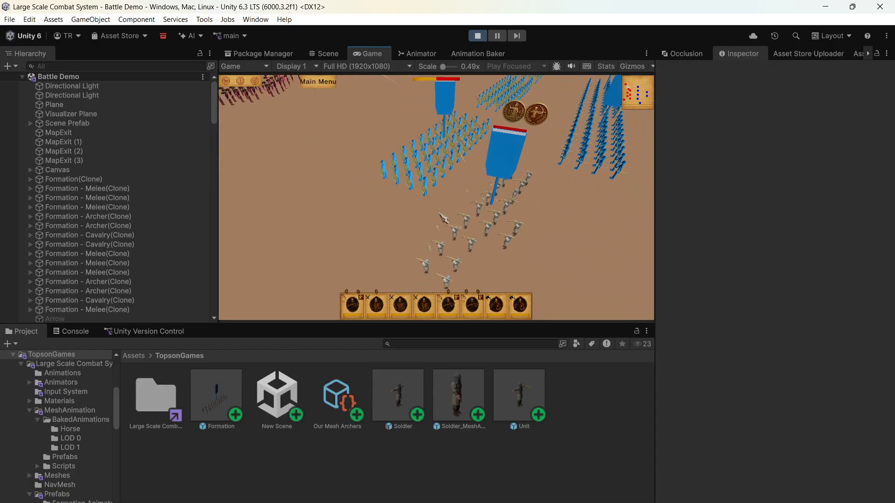
pyautogui.press('a')
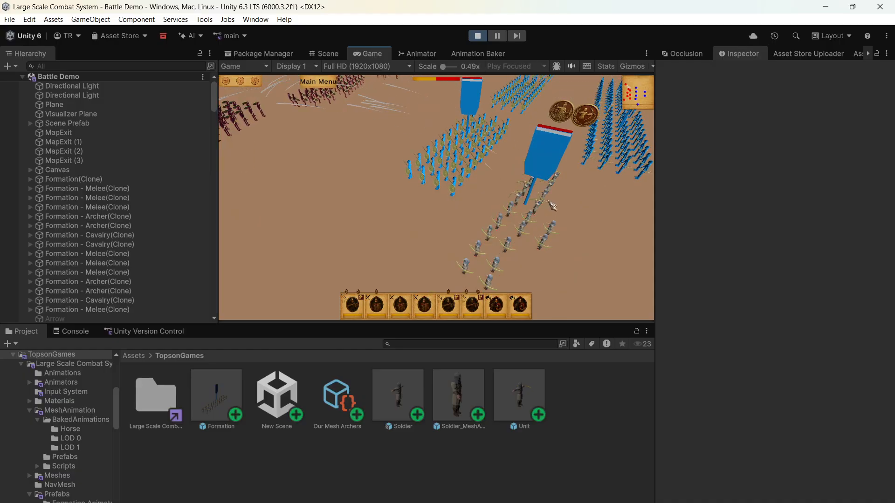
# - Select the new archer formation in the running battle and order it to a new position and facing
pyautogui.press('w')
pyautogui.click(552, 226)
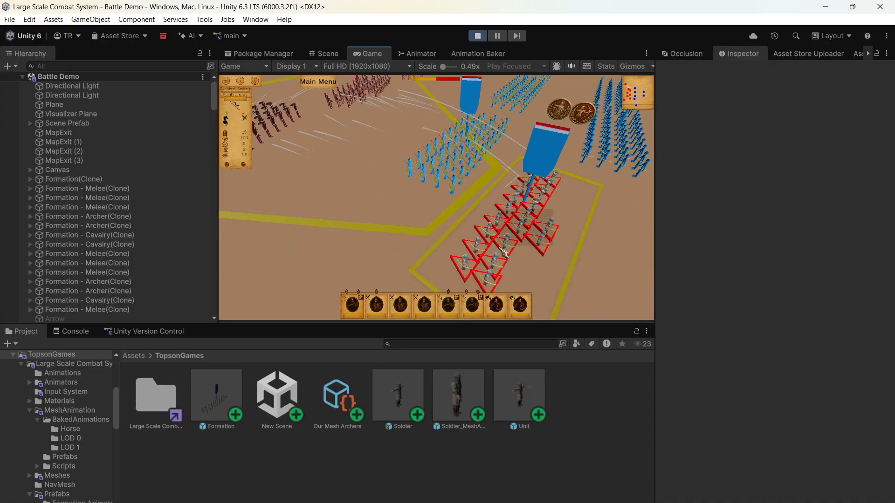
pyautogui.scroll(-4, 505, 243)
pyautogui.press('d')
pyautogui.press('s')
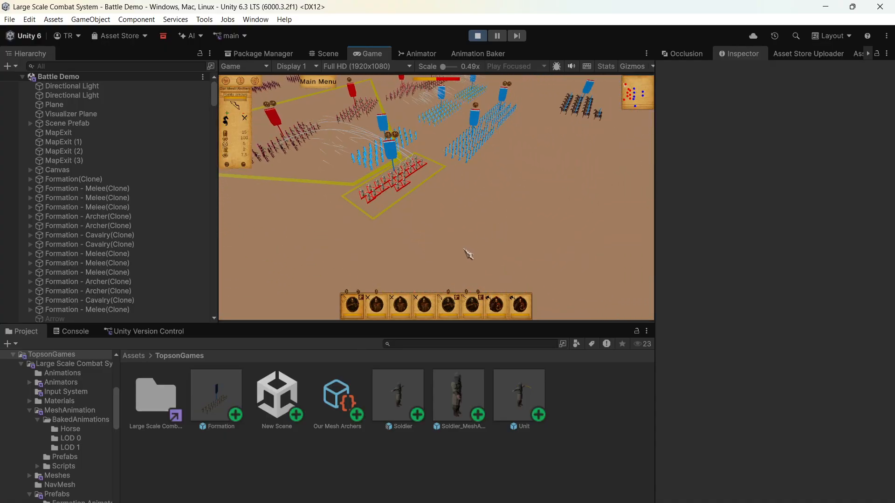
pyautogui.moveTo(542, 230); pyautogui.dragTo(542, 230, button='right')
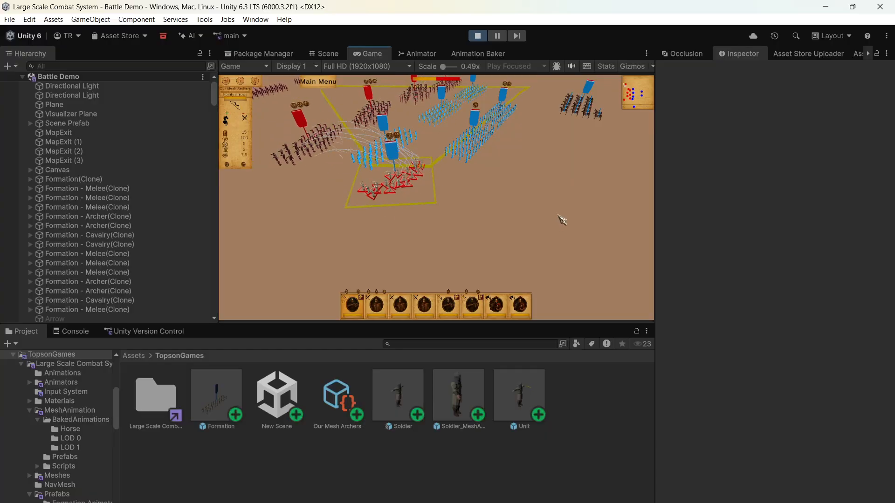
pyautogui.scroll(3, 373, 200)
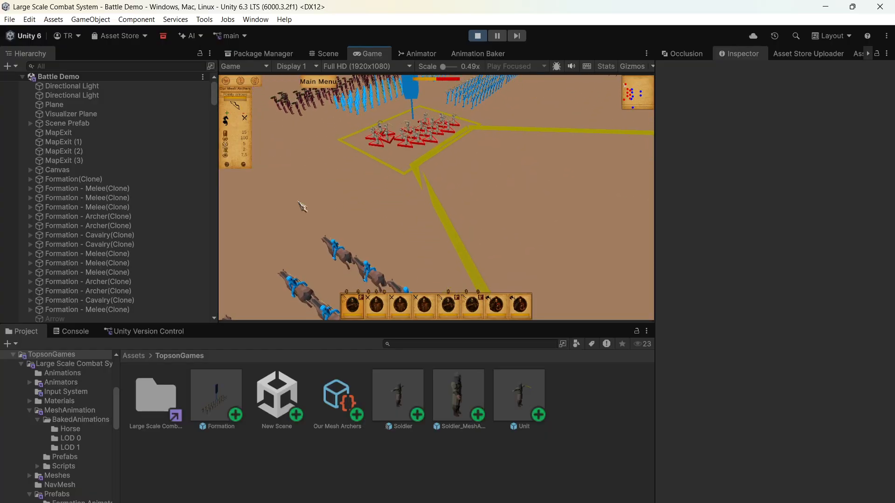
# - Expand Formation(Clone) and its first Unit in the scene hierarchy and inspect the Soldier object's components
pyautogui.click(30, 179)
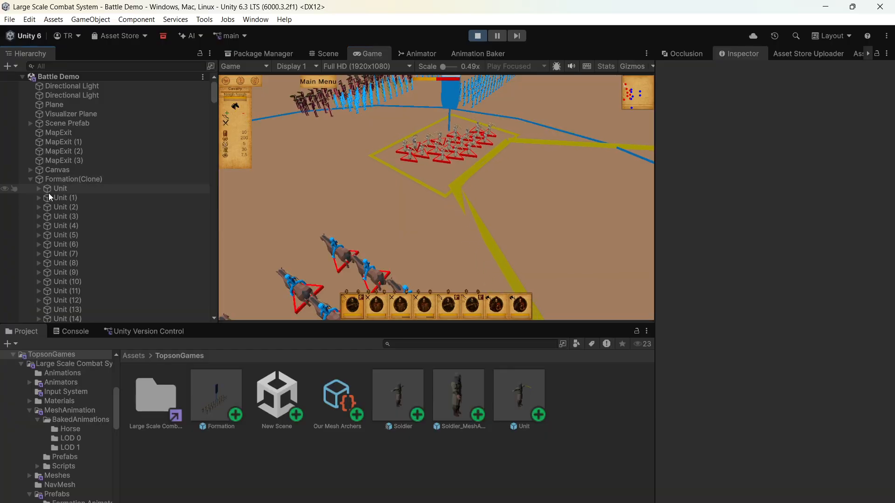
pyautogui.click(38, 188)
pyautogui.click(46, 197)
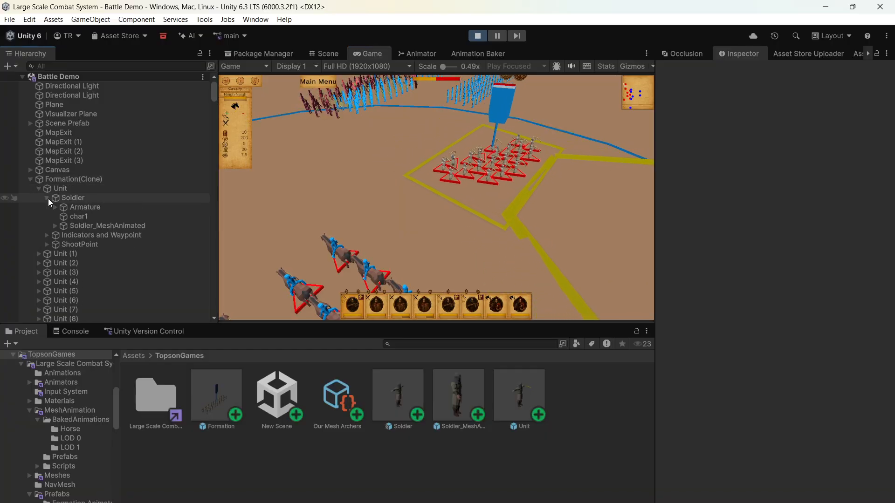
pyautogui.click(71, 205)
pyautogui.click(69, 199)
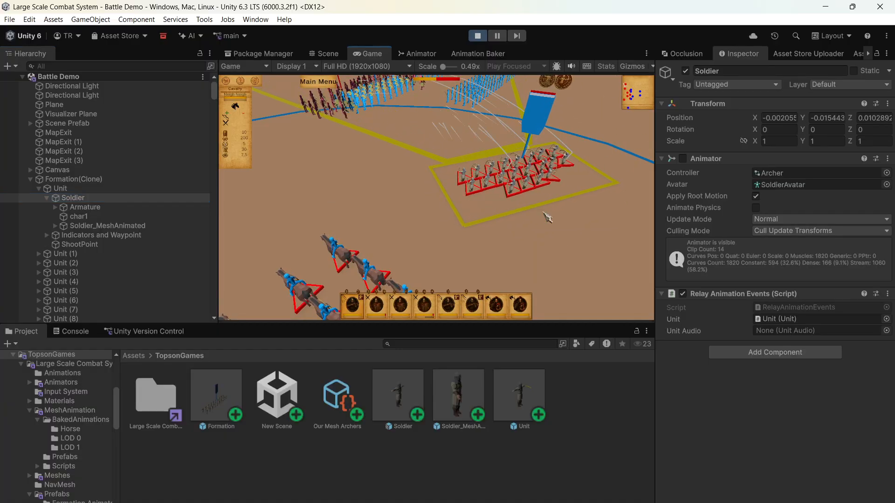
# - Compare the Soldier's Animator and Soldier_MeshAnimated states at near and far camera distances while commanding the archer formation
pyautogui.press('w')
pyautogui.press('e')
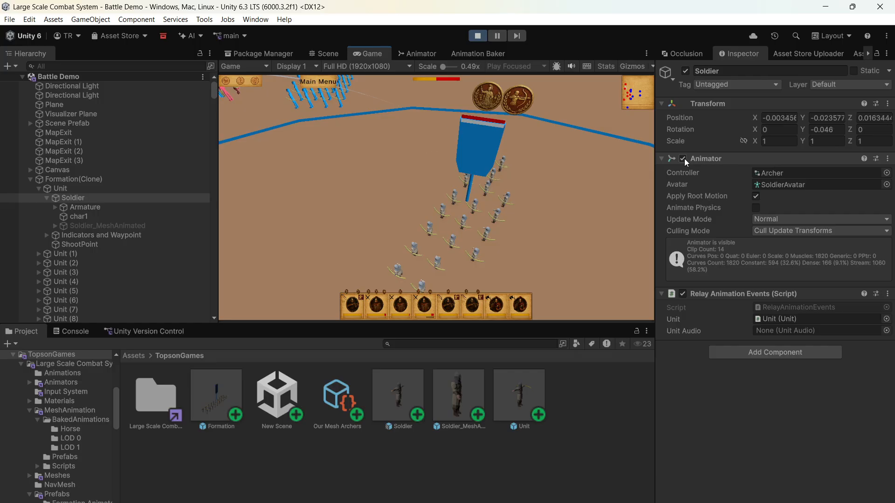
pyautogui.click(461, 214)
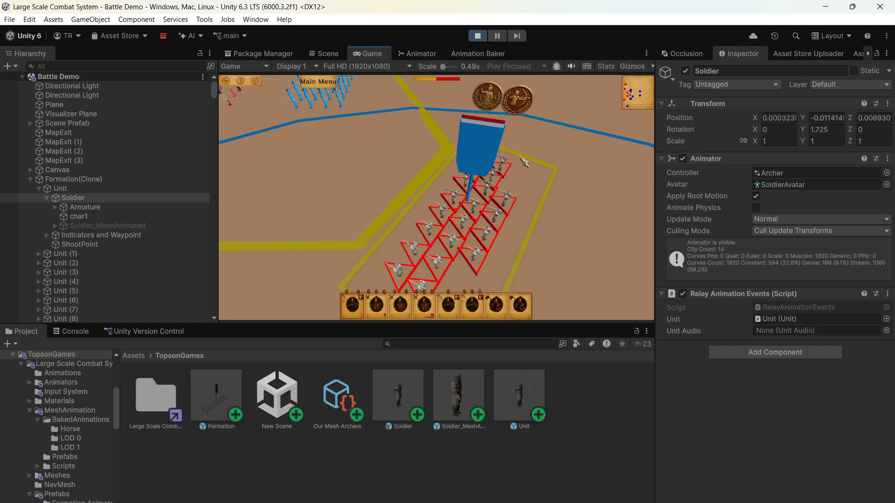
pyautogui.moveTo(524, 158)
pyautogui.mouseDown(button='right')
pyautogui.moveTo(557, 242)
pyautogui.moveTo(553, 235)
pyautogui.mouseUp(button='right')
pyautogui.scroll(-5, 550, 230)
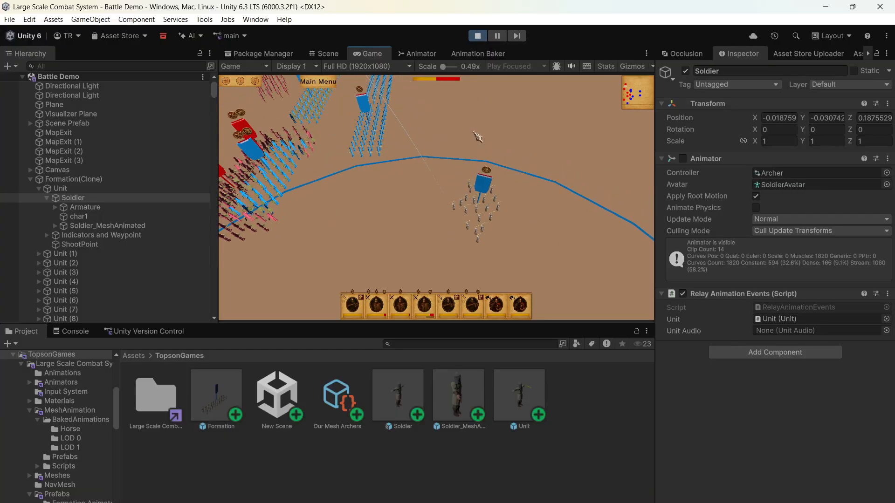
pyautogui.scroll(5, 480, 137)
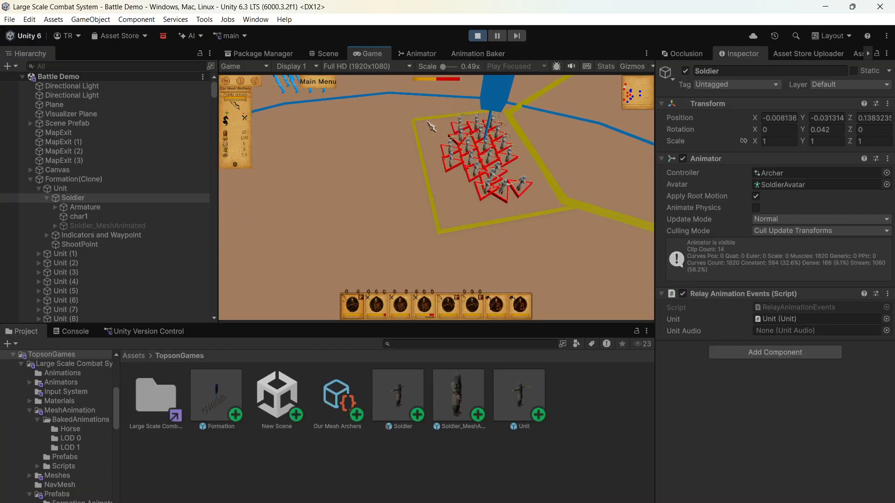
pyautogui.scroll(-4, 424, 168)
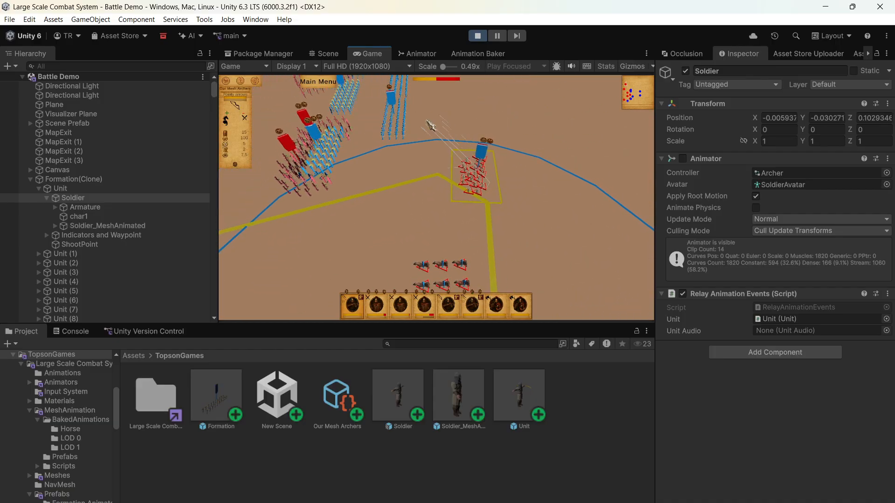
pyautogui.press('a')
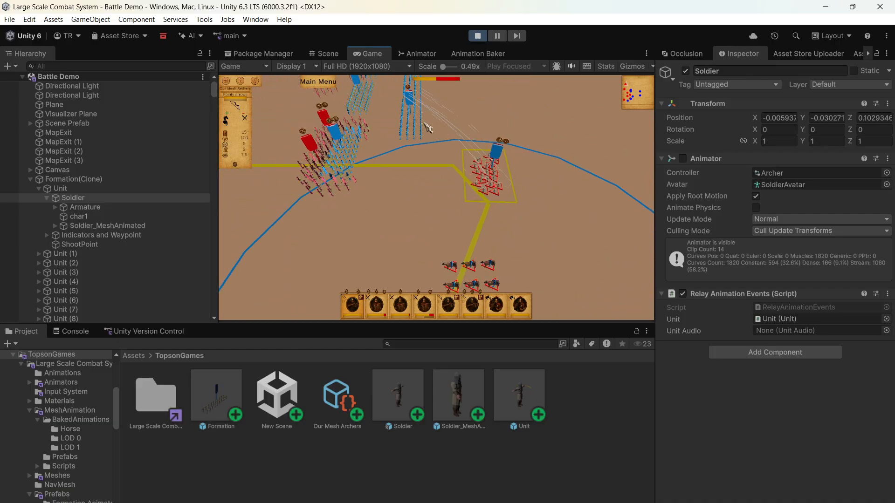
# - Turn off Is Looping for the Soldier_Attack Ranged mesh animation in the BakedAnimations folder
pyautogui.click(137, 357)
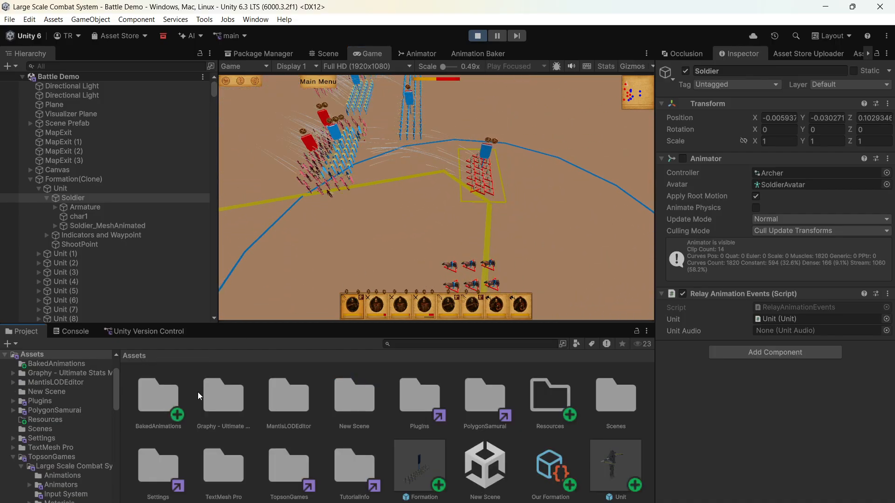
pyautogui.doubleClick(166, 402)
pyautogui.click(164, 402)
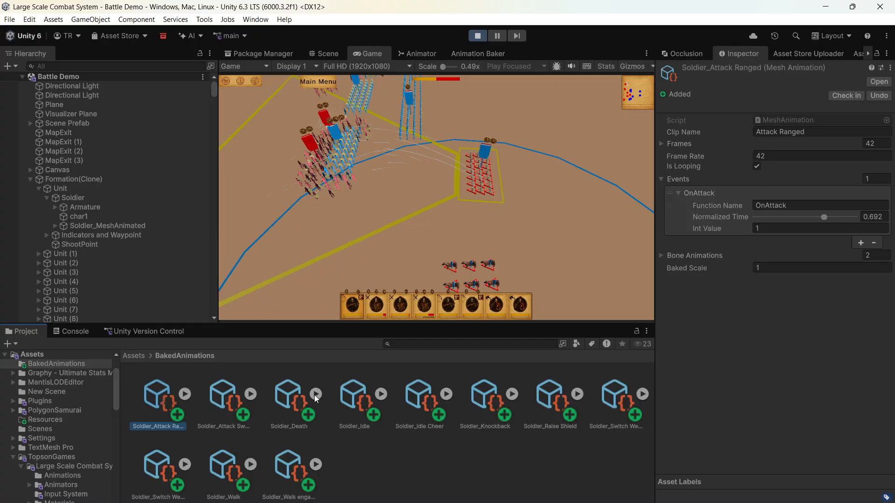
pyautogui.click(757, 166)
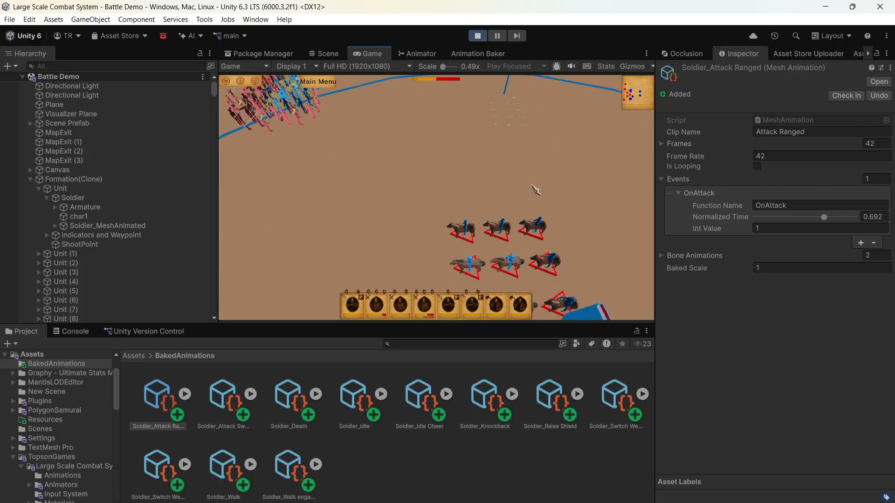
# - Check the archer formation's shooting animation at near and far camera distances in the battle and exit Play mode
pyautogui.click(536, 189)
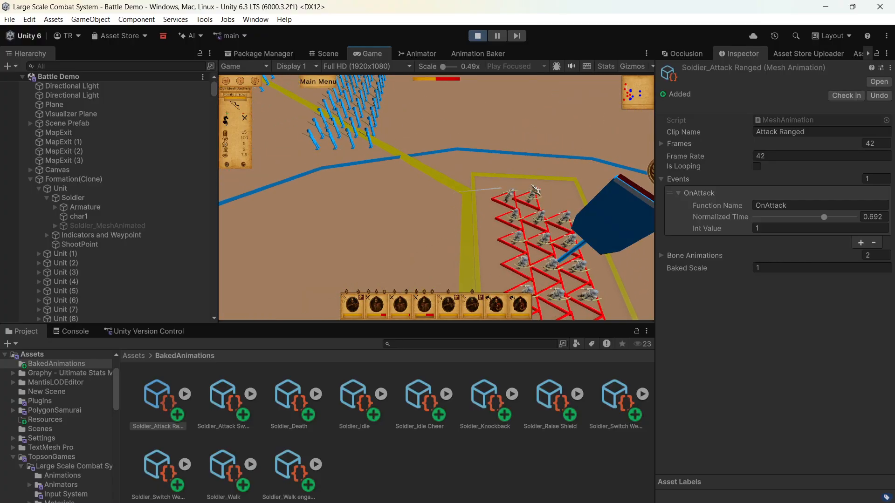
pyautogui.scroll(-5, 537, 189)
pyautogui.click(536, 190)
pyautogui.scroll(5, 536, 190)
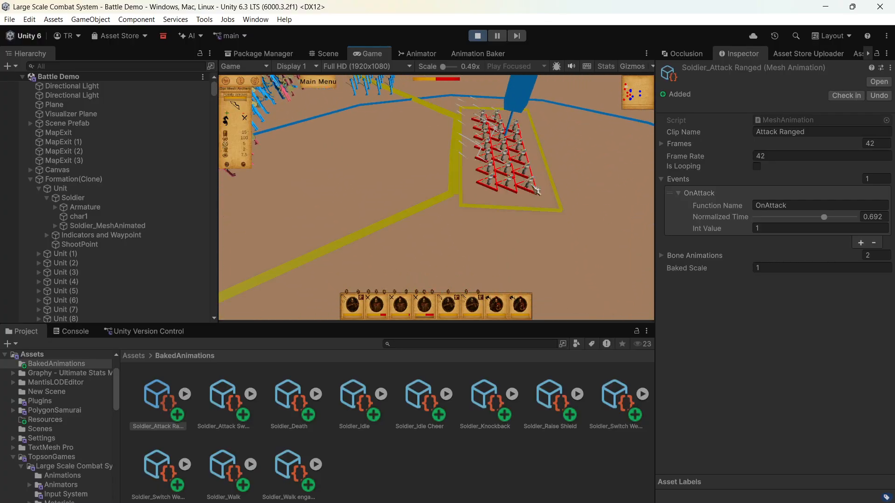
pyautogui.scroll(-5, 536, 190)
pyautogui.scroll(5, 536, 190)
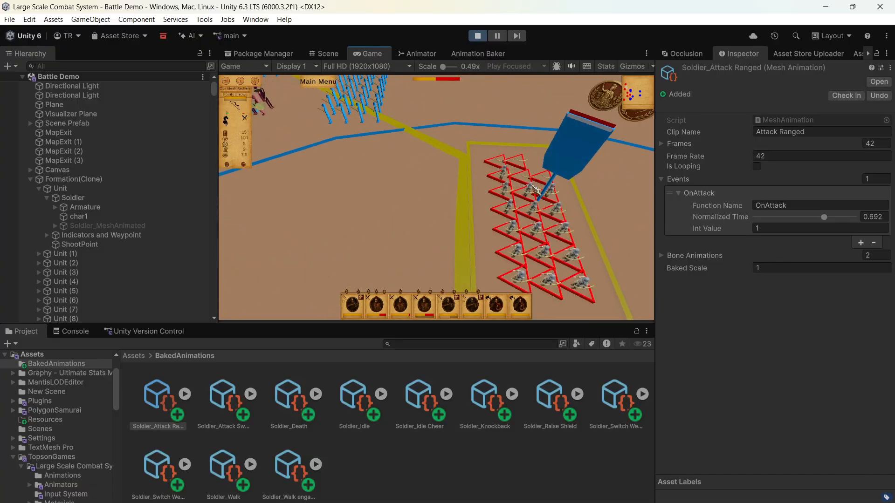
pyautogui.scroll(5, 536, 189)
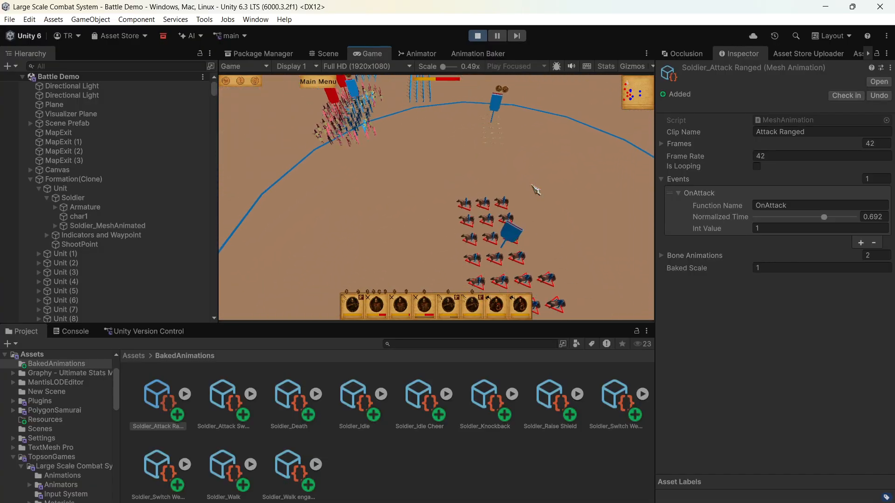
pyautogui.scroll(5, 536, 190)
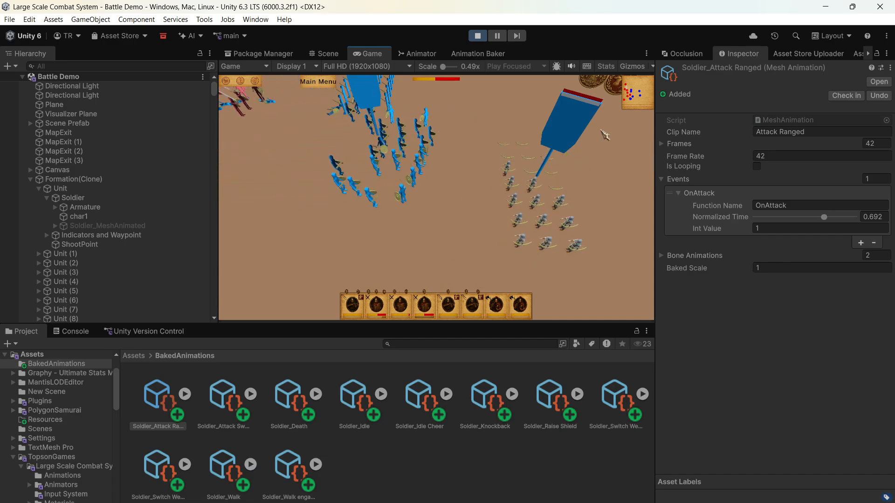
pyautogui.scroll(3, 586, 152)
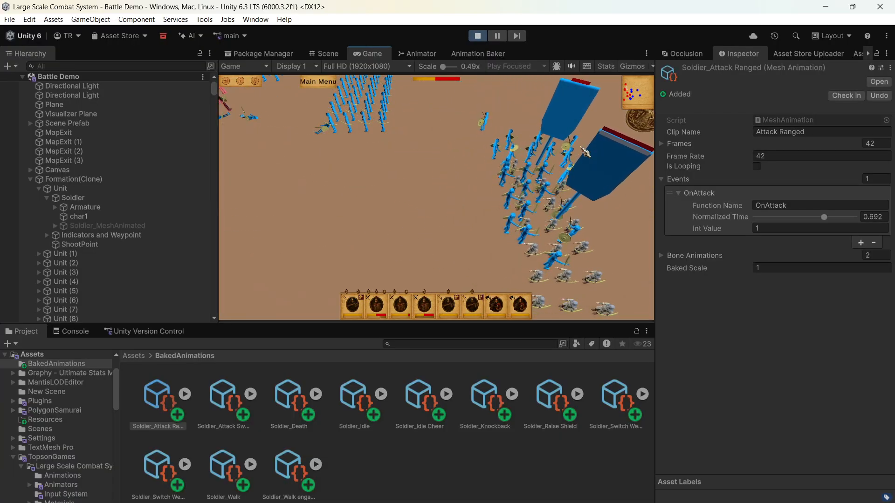
pyautogui.click(476, 36)
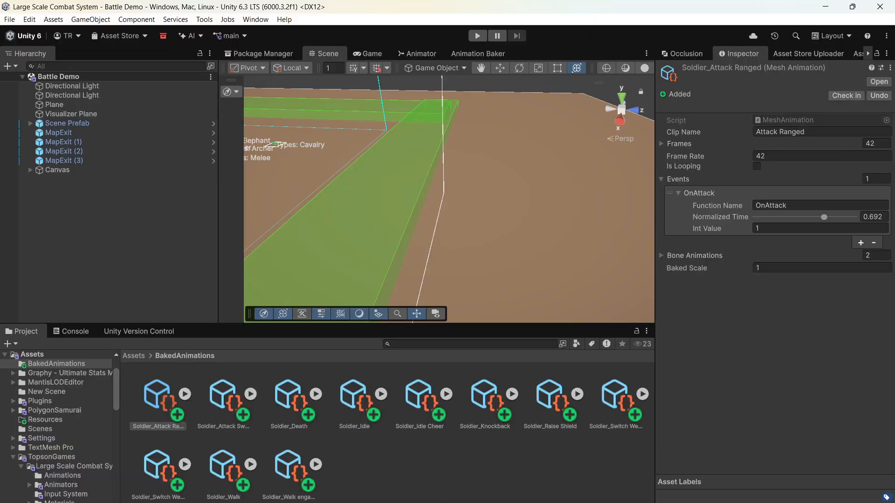
pyautogui.moveTo(432, 502)
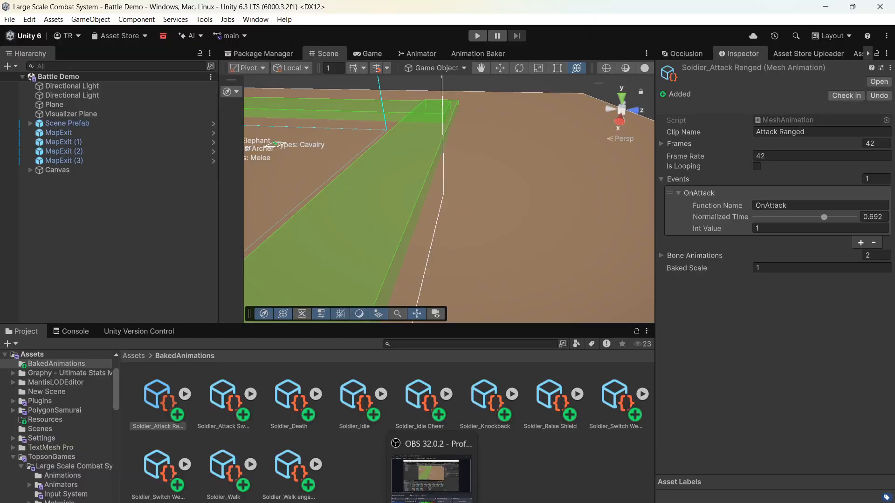